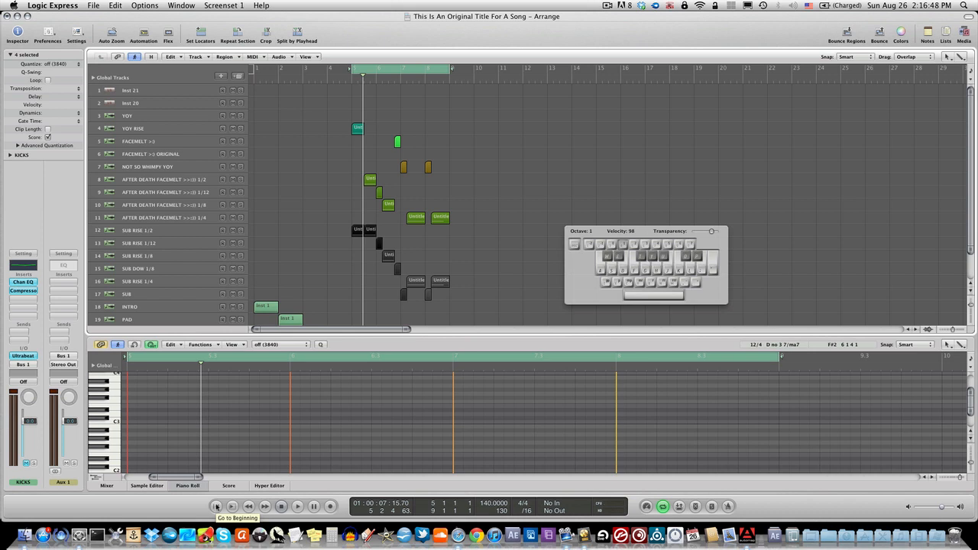
Play the arrangement from the beginning, and play the cycle region again from its start
{"action": "left_click", "coordinate": [216, 506]}
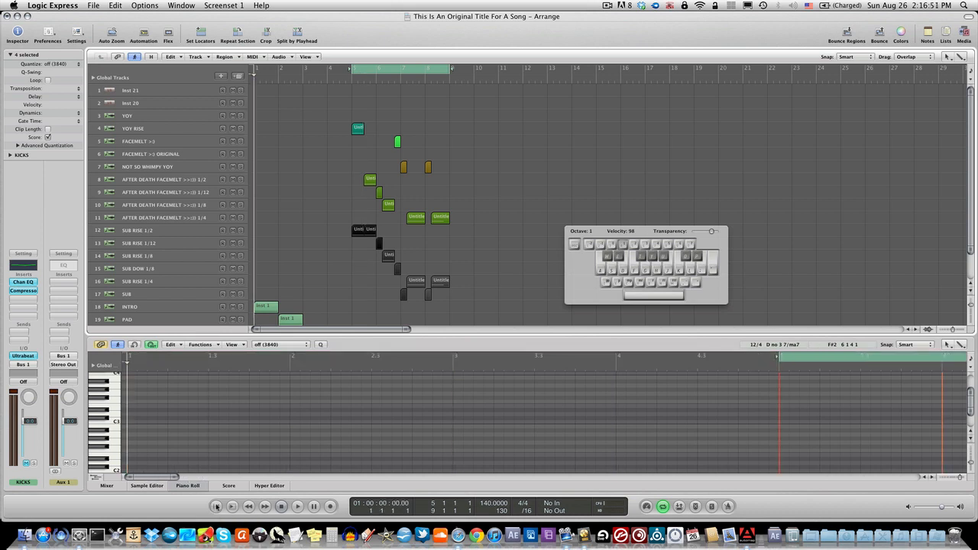
{"action": "key", "text": "space"}
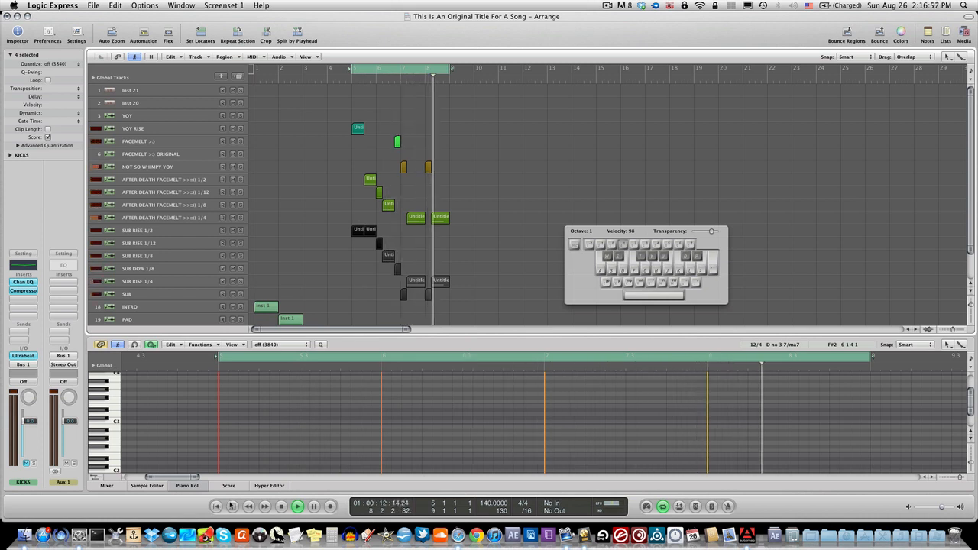
{"action": "left_click", "coordinate": [233, 506]}
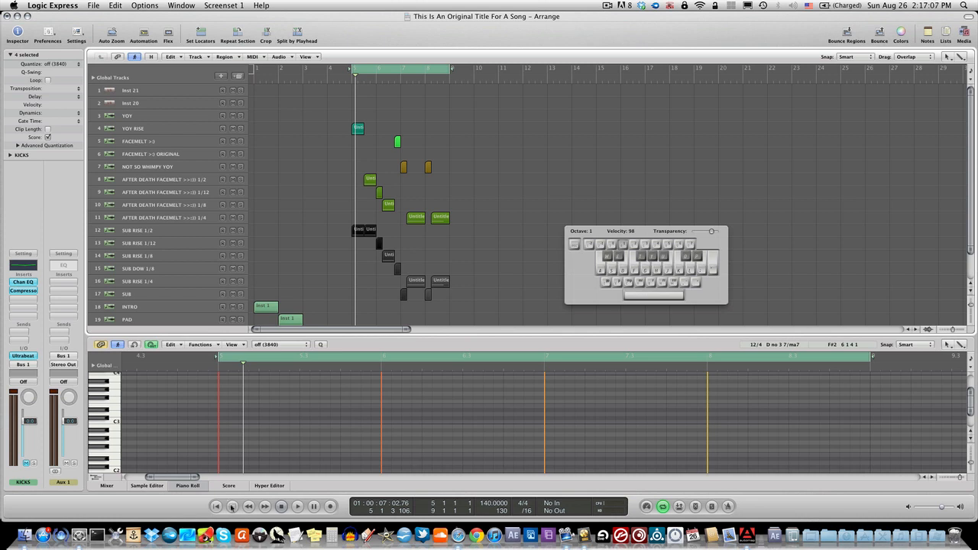
{"action": "key", "text": "space"}
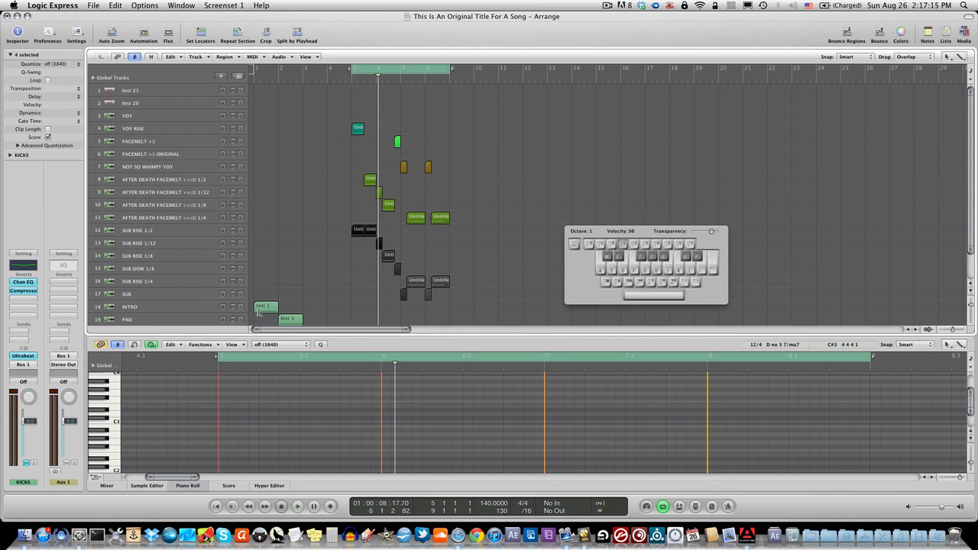
Unmute the SNARES and KICKS tracks, and play the cycle region with the drums
{"action": "scroll", "coordinate": [409, 220], "scroll_direction": "down", "scroll_amount": 5}
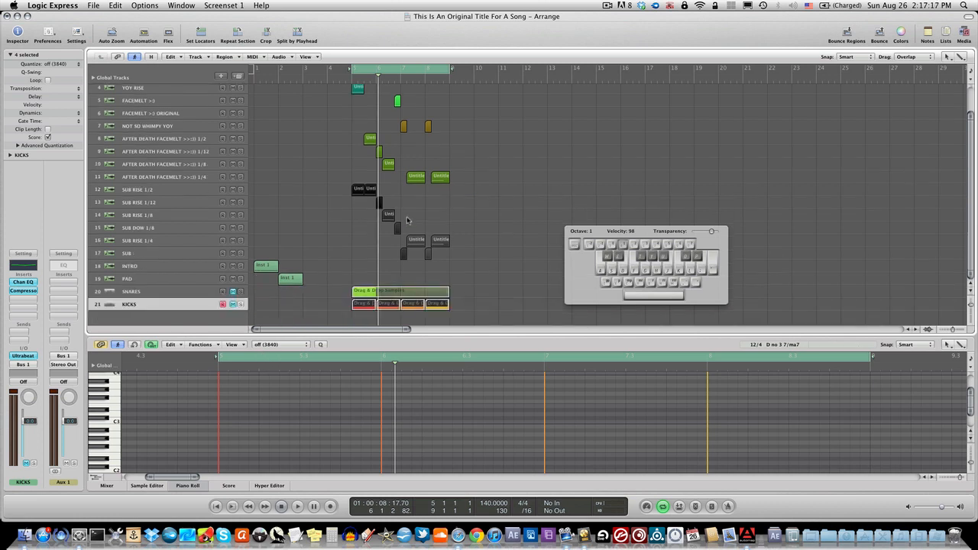
{"action": "left_click", "coordinate": [232, 291]}
{"action": "left_click", "coordinate": [232, 304]}
{"action": "left_click", "coordinate": [180, 291]}
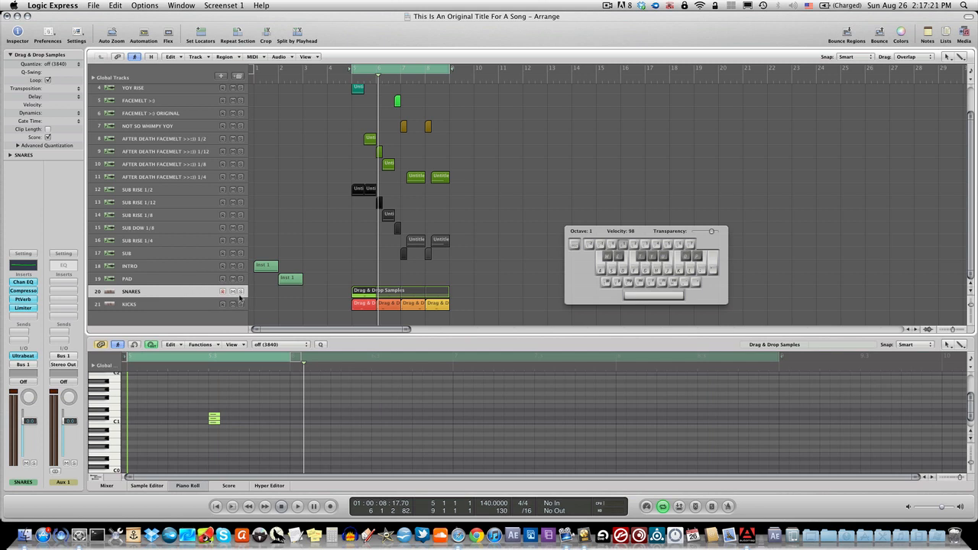
{"action": "key", "text": "space"}
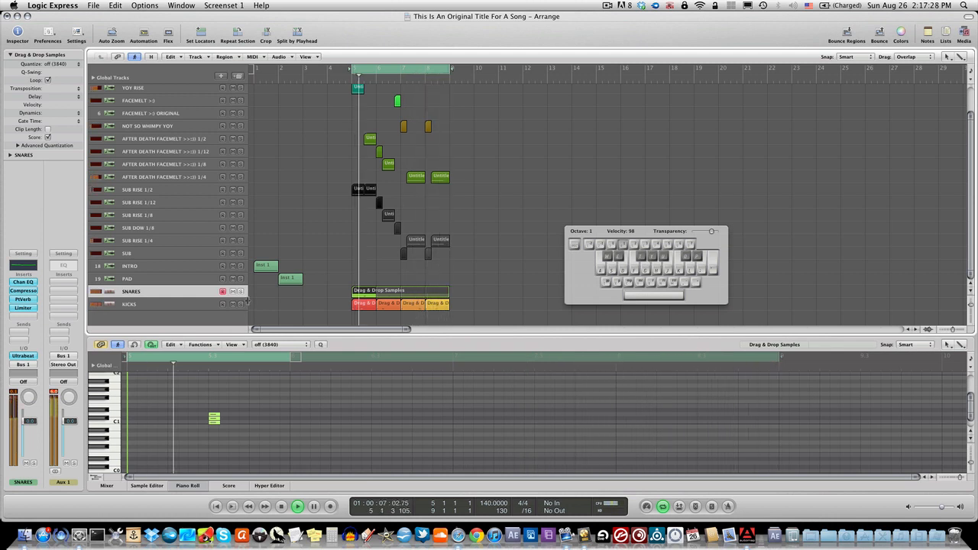
{"action": "key", "text": "space"}
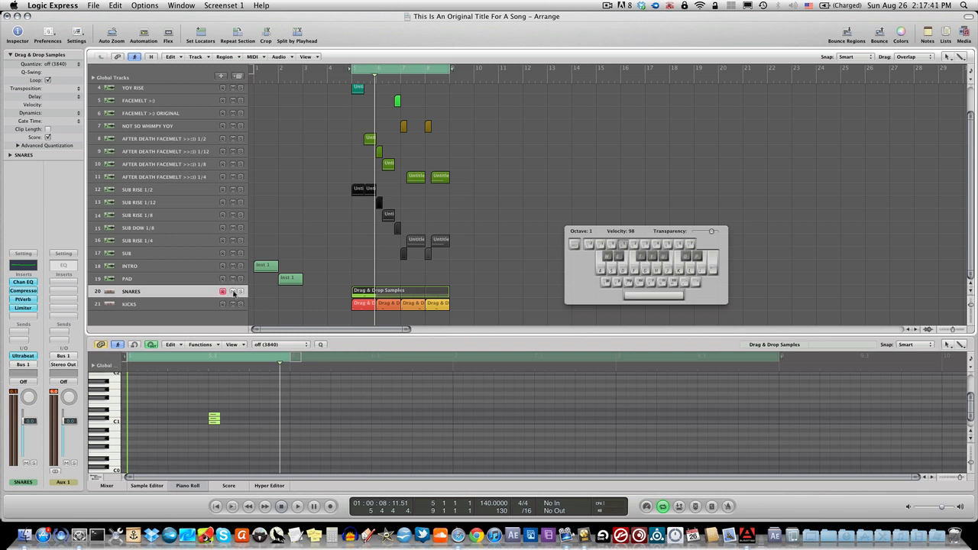
Mute the SNARES and KICKS tracks
{"action": "left_click", "coordinate": [233, 293]}
{"action": "left_click", "coordinate": [233, 305]}
Open Ultrabeat on the Inst 21 track and reset its setting to the default kit
{"action": "scroll", "coordinate": [219, 113], "scroll_direction": "up", "scroll_amount": 1}
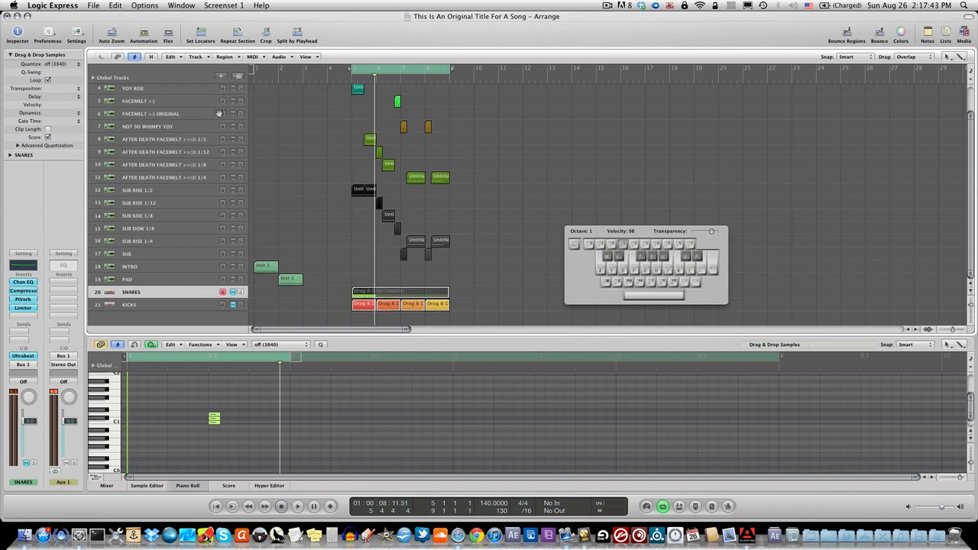
{"action": "scroll", "coordinate": [218, 113], "scroll_direction": "up", "scroll_amount": 3}
{"action": "left_click", "coordinate": [142, 91]}
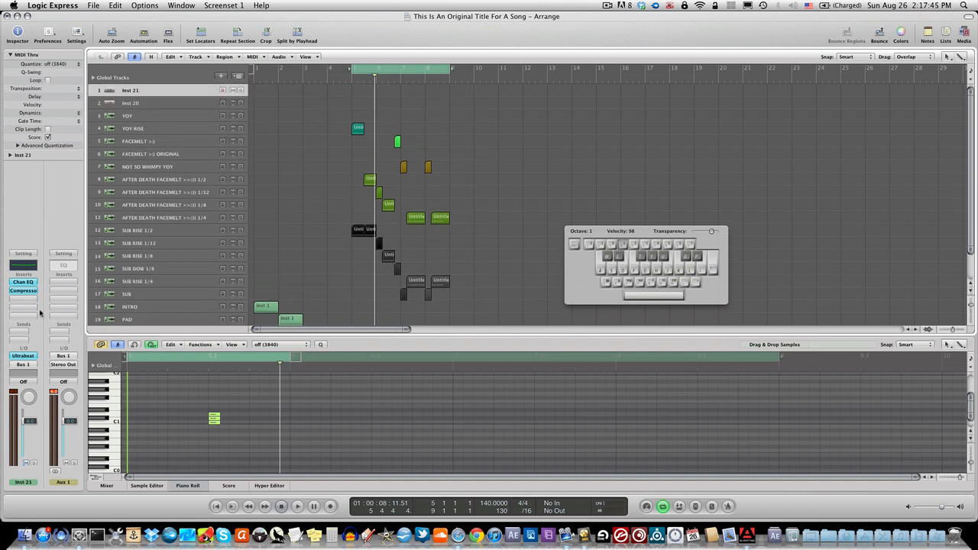
{"action": "left_click", "coordinate": [32, 356]}
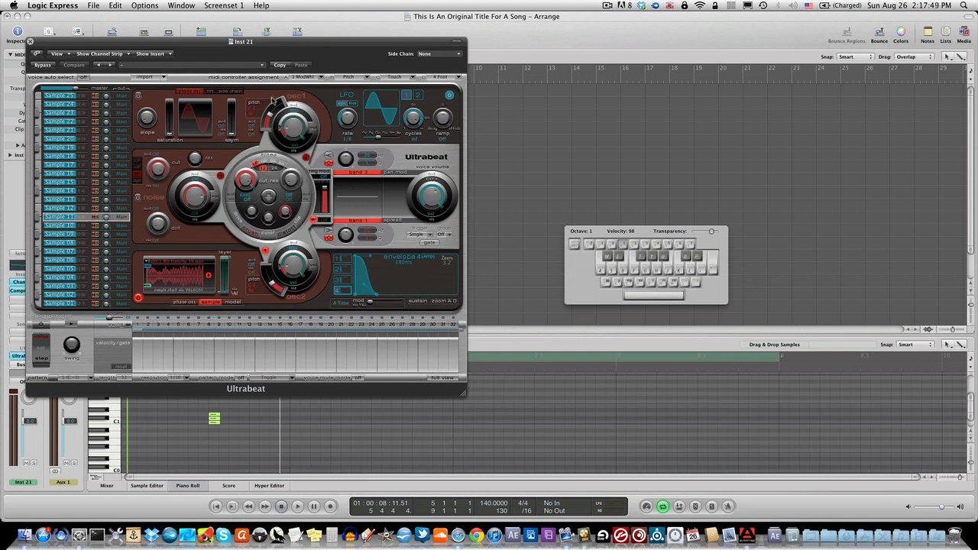
{"action": "left_click", "coordinate": [262, 65]}
{"action": "mouse_move", "coordinate": [300, 192]}
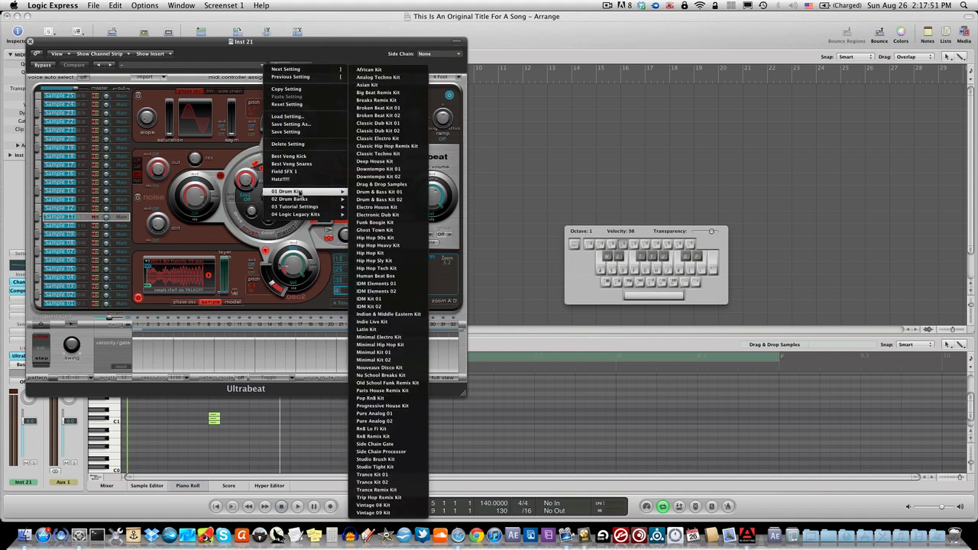
{"action": "left_click", "coordinate": [298, 105]}
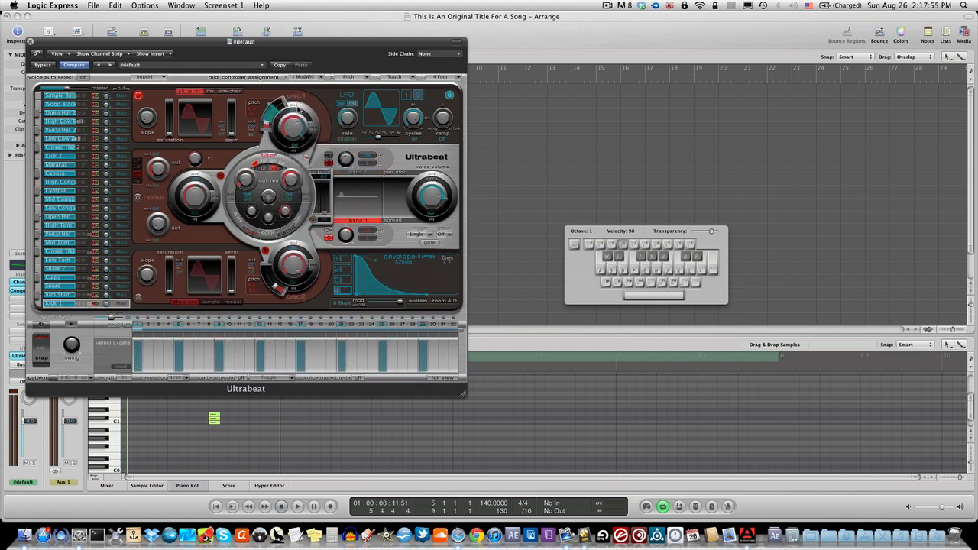
Audition the default Ultrabeat kit by playing a run of its drum sounds with the on-screen musical typing keyboard
{"action": "key", "text": "Caps_Lock"}
{"action": "key", "text": "Caps_Lock"}
{"action": "key", "text": "a"}
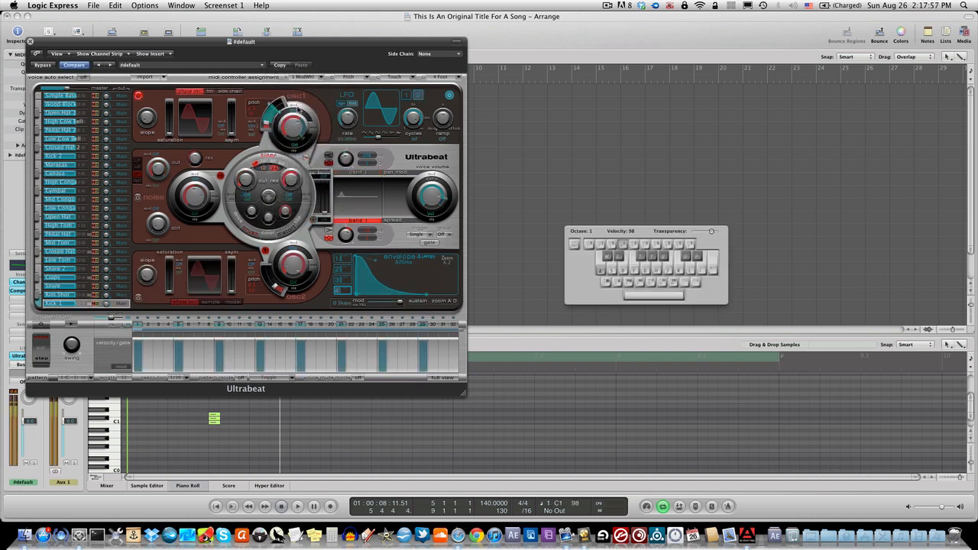
{"action": "key", "text": "s"}
{"action": "key", "text": "e"}
{"action": "key", "text": "d"}
{"action": "key", "text": "f"}
{"action": "key", "text": "g"}
{"action": "key", "text": "h"}
{"action": "key", "text": "g"}
{"action": "key", "text": "s"}
{"action": "key", "text": "a"}
{"action": "key", "text": "g"}
{"action": "key", "text": "s"}
{"action": "key", "text": "a"}
{"action": "key", "text": "e"}
{"action": "key", "text": "a"}
{"action": "key", "text": "d"}
{"action": "key", "text": "g"}
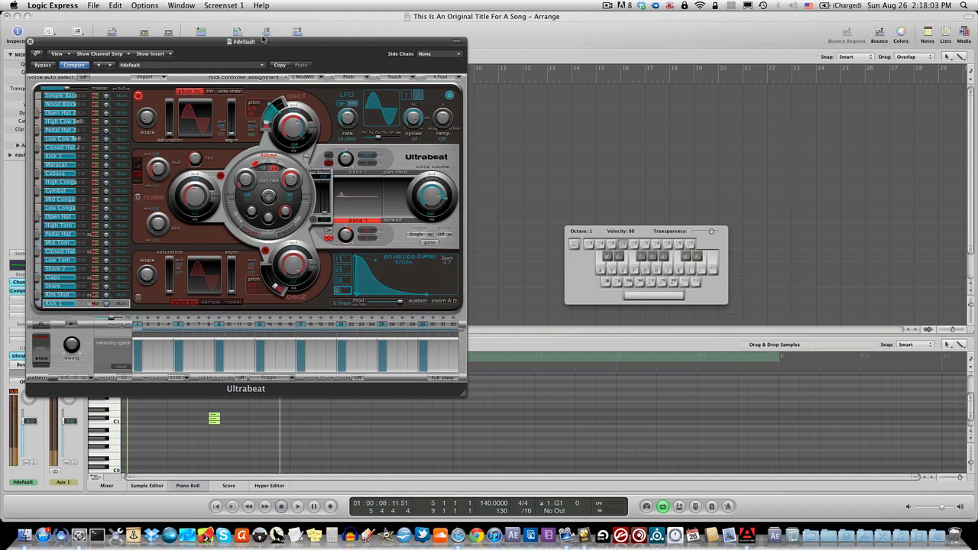
Move the Ultrabeat window clear of the mixer strip and load the Drag & Drop Samples preset from 01 Drum Kits
{"action": "left_click_drag", "start_coordinate": [211, 55], "coordinate": [318, 70]}
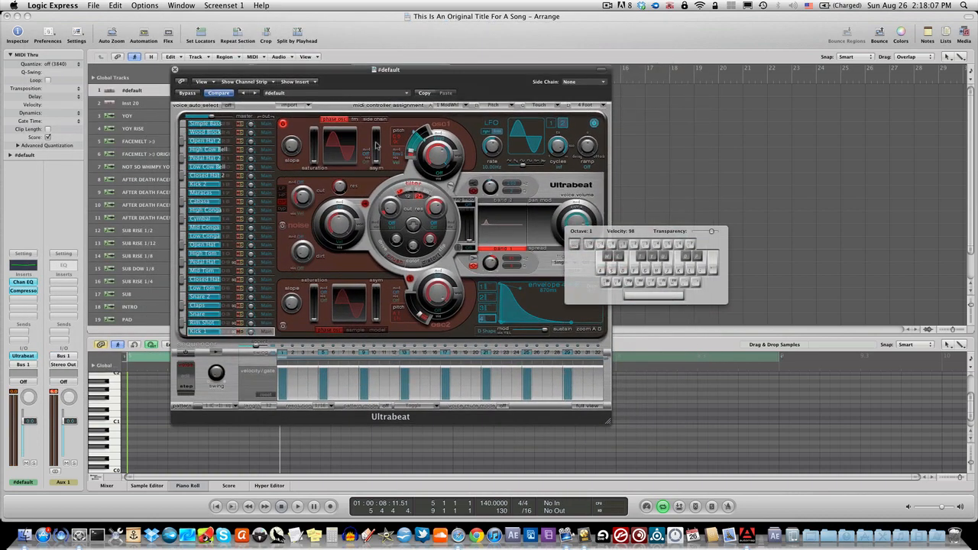
{"action": "left_click", "coordinate": [407, 94]}
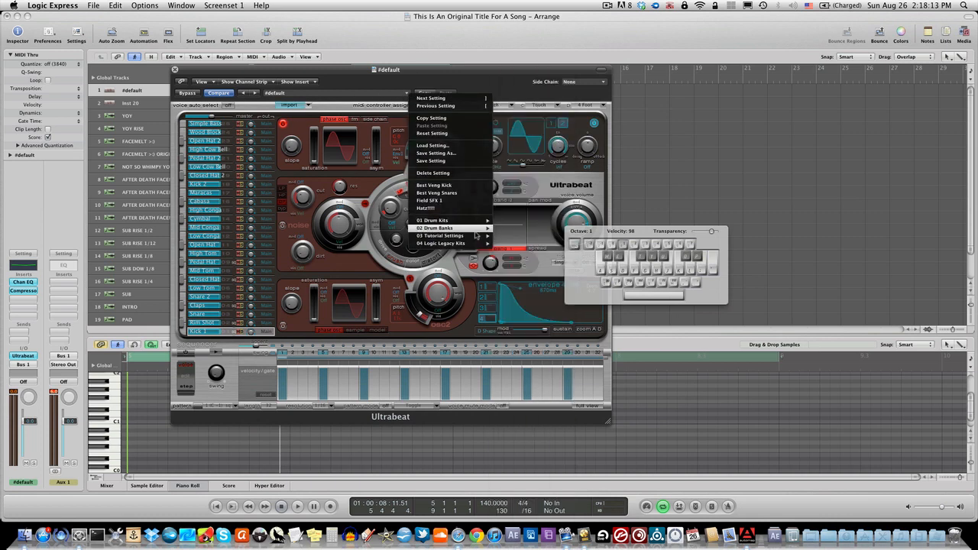
{"action": "mouse_move", "coordinate": [477, 229]}
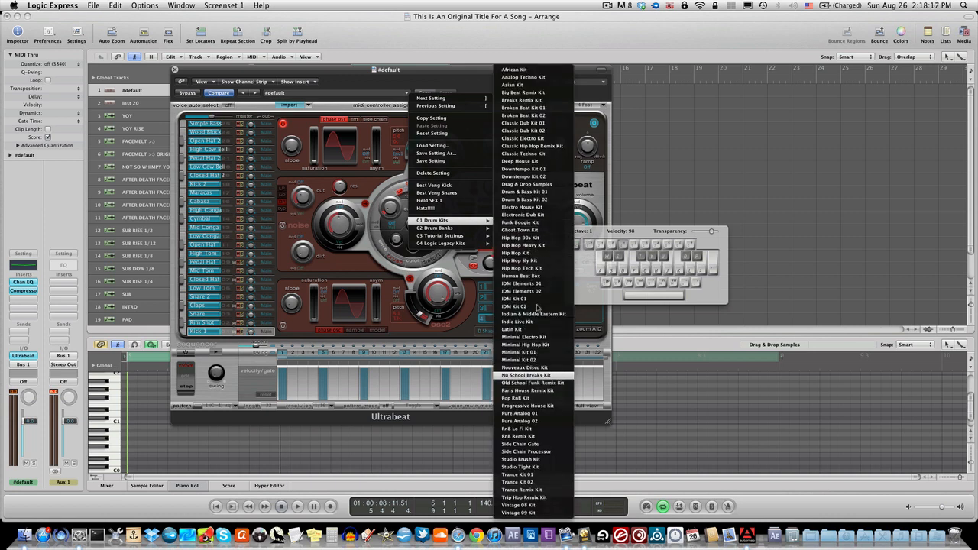
{"action": "left_click", "coordinate": [544, 188]}
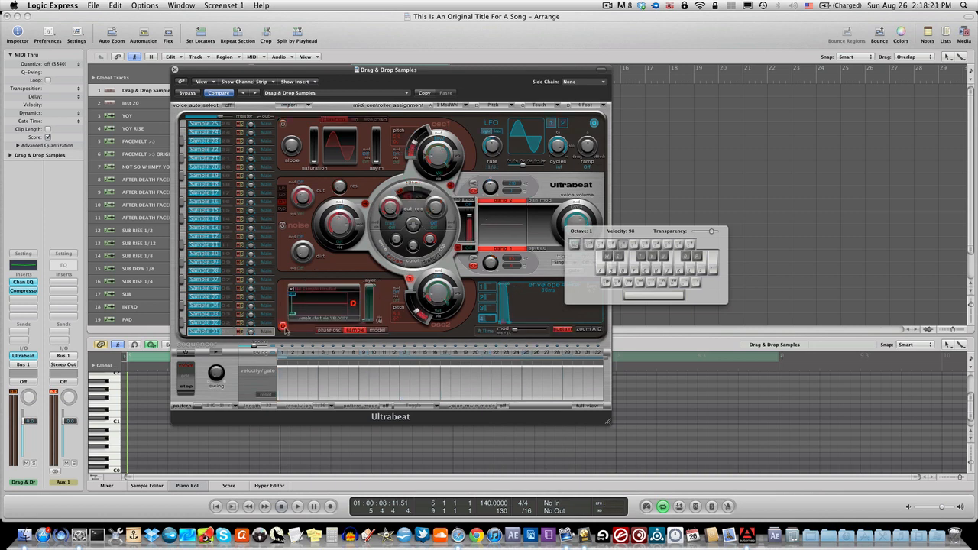
Try the empty sample voices in the drum list and select Sample 01
{"action": "left_click", "coordinate": [218, 211]}
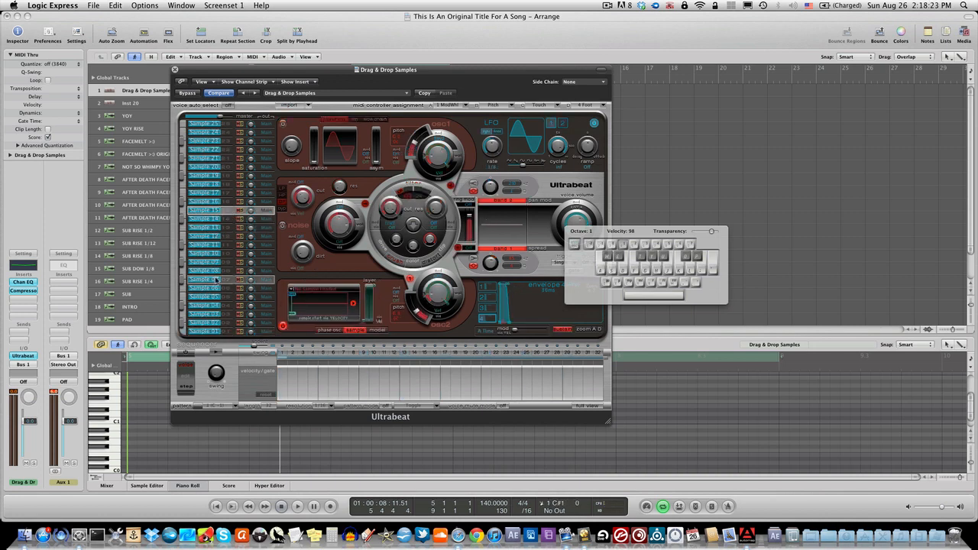
{"action": "left_click", "coordinate": [213, 280]}
{"action": "left_click", "coordinate": [205, 331]}
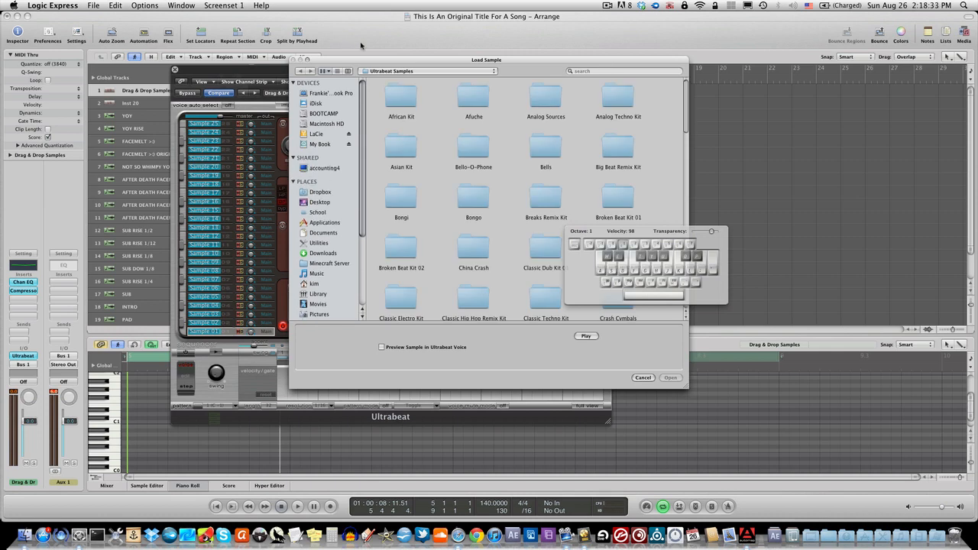
{"action": "left_click_drag", "start_coordinate": [357, 60], "coordinate": [430, 49]}
{"action": "left_click", "coordinate": [715, 368]}
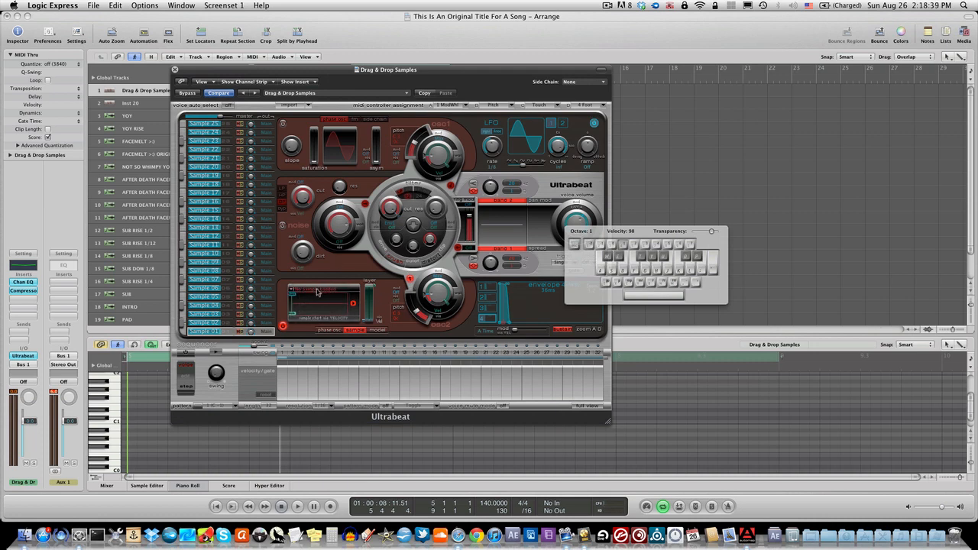
{"action": "left_click", "coordinate": [316, 294]}
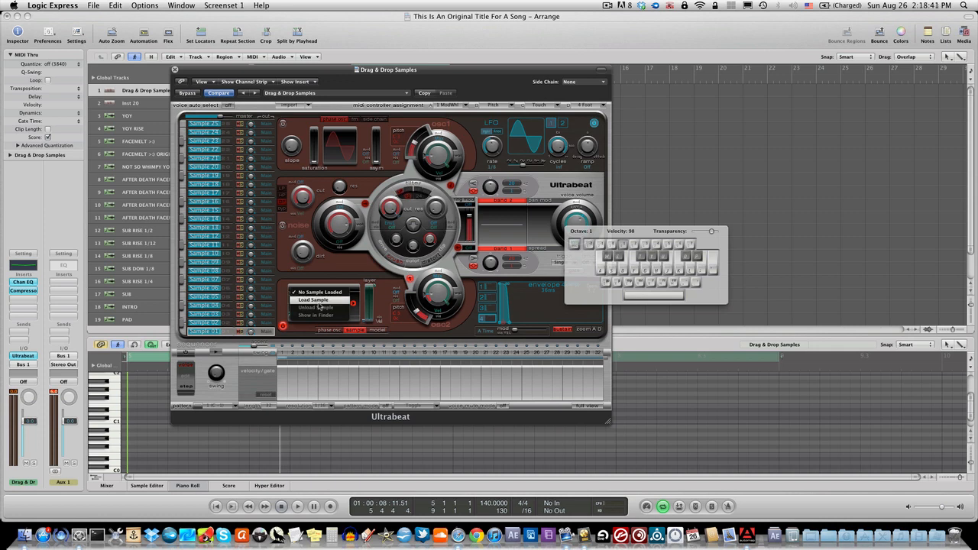
{"action": "left_click", "coordinate": [319, 300]}
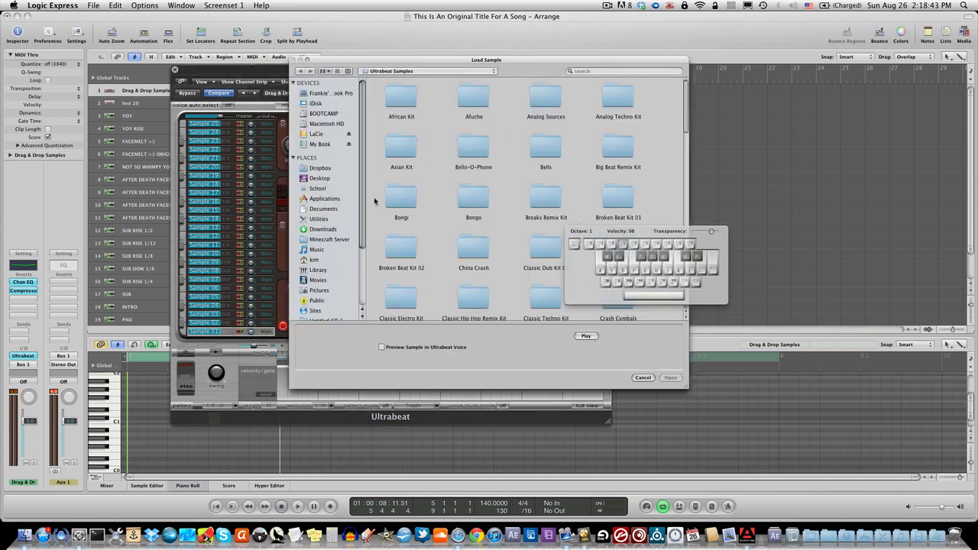
{"action": "left_click", "coordinate": [643, 377]}
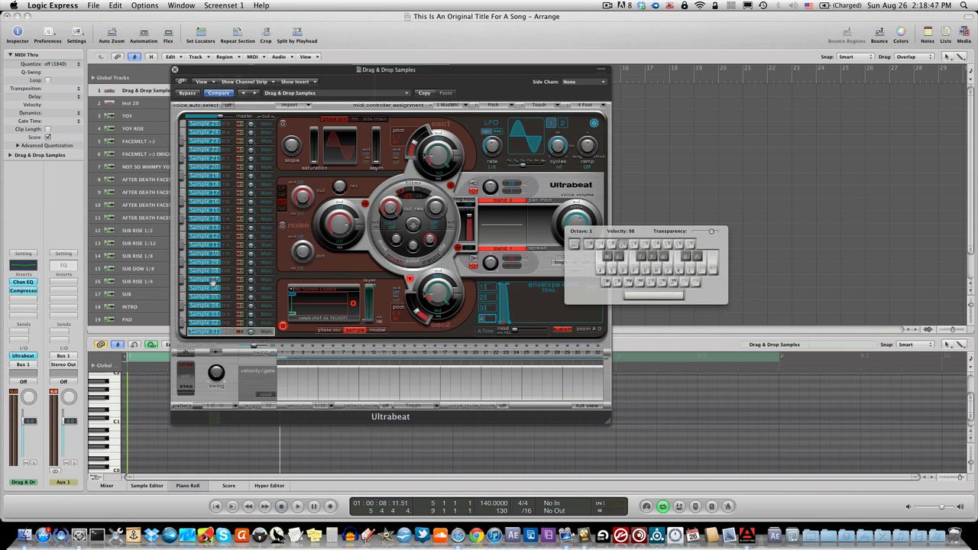
Start loading a sample into Sample 01 and browse the LaCie drive to the SAMPLES folder inside Music
{"action": "left_click", "coordinate": [318, 298]}
{"action": "left_click", "coordinate": [316, 135]}
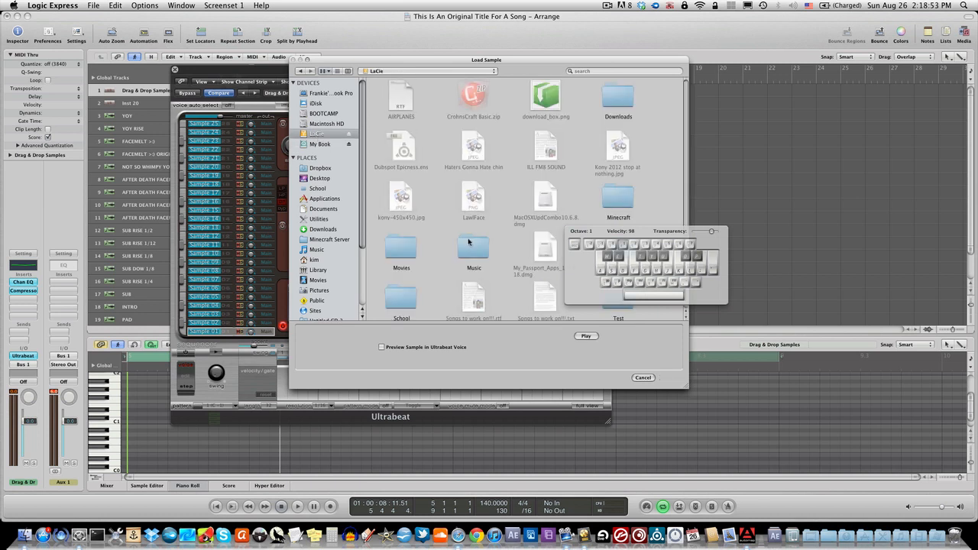
{"action": "double_click", "coordinate": [471, 244]}
{"action": "scroll", "coordinate": [524, 211], "scroll_direction": "down", "scroll_amount": 4}
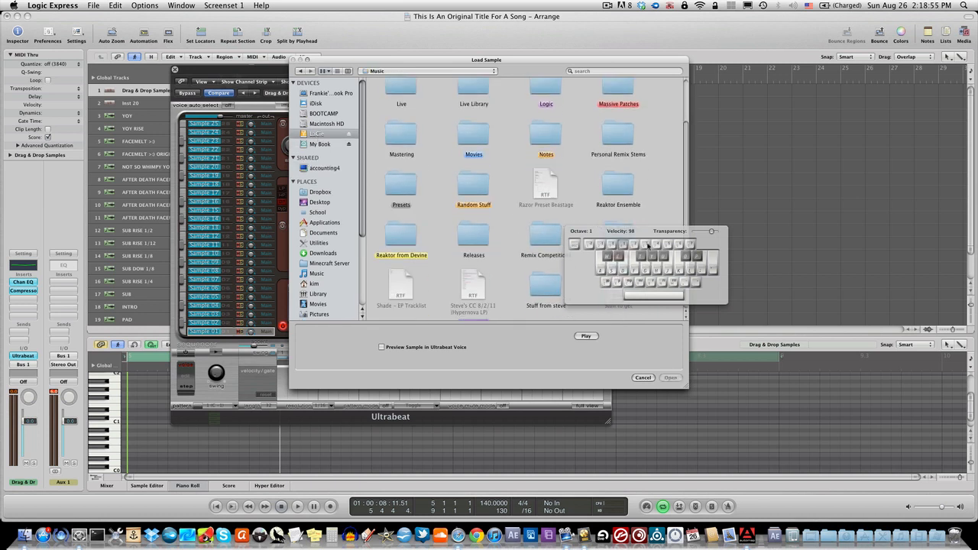
{"action": "left_click_drag", "start_coordinate": [554, 63], "coordinate": [324, 91]}
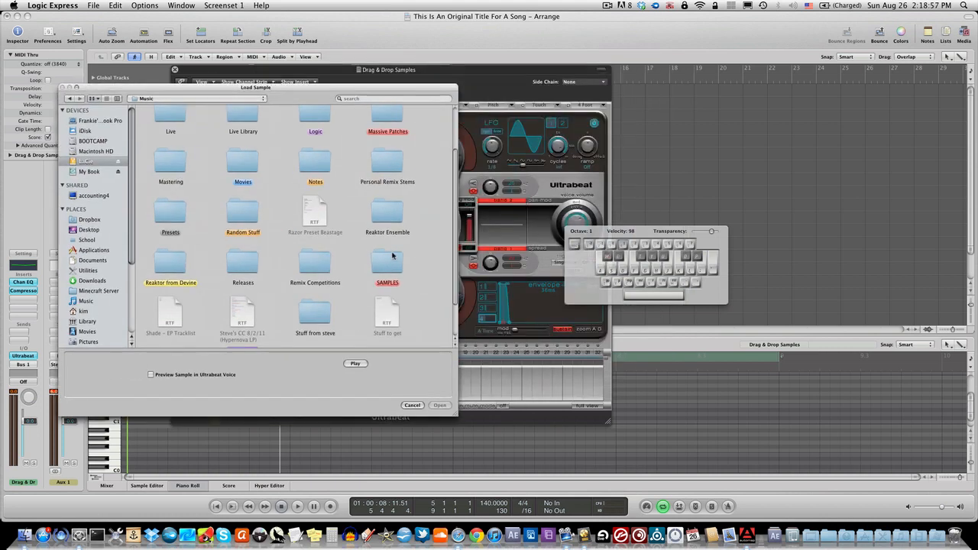
{"action": "double_click", "coordinate": [388, 260]}
Go through Sample Packs and the Vengeance Essential Clubsounds Vol.1 pack to the VEC1 Punchy folder in VEC1 Bassdrums
{"action": "scroll", "coordinate": [269, 221], "scroll_direction": "down", "scroll_amount": 3}
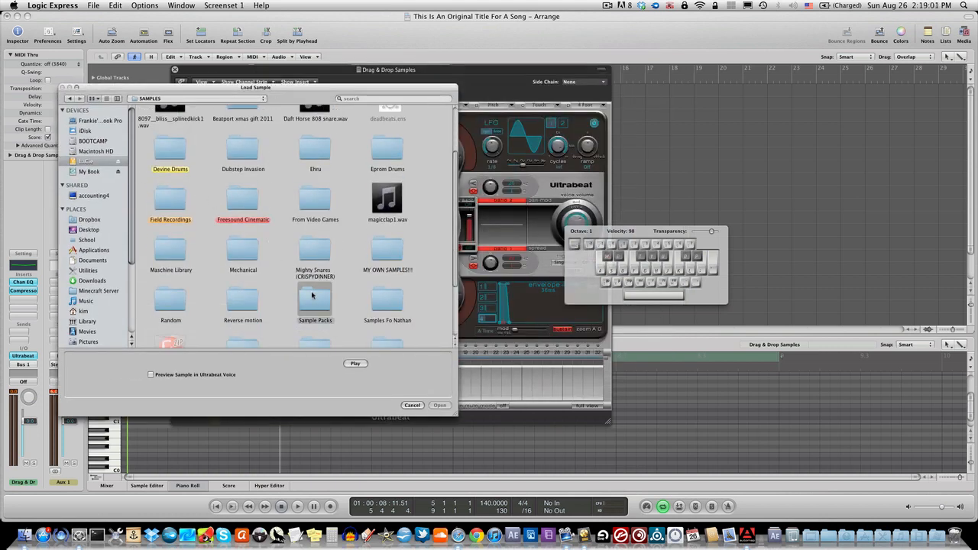
{"action": "double_click", "coordinate": [314, 298]}
{"action": "double_click", "coordinate": [255, 275]}
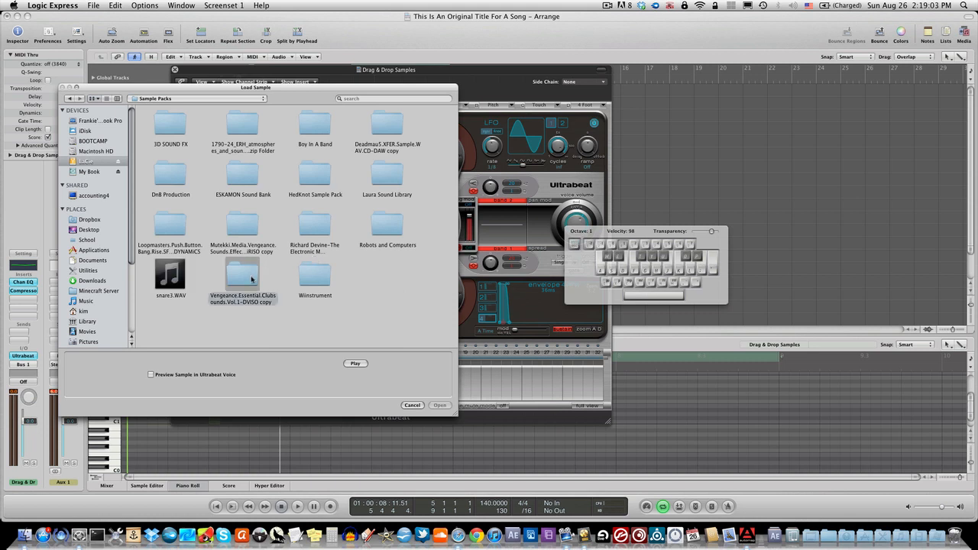
{"action": "double_click", "coordinate": [234, 124]}
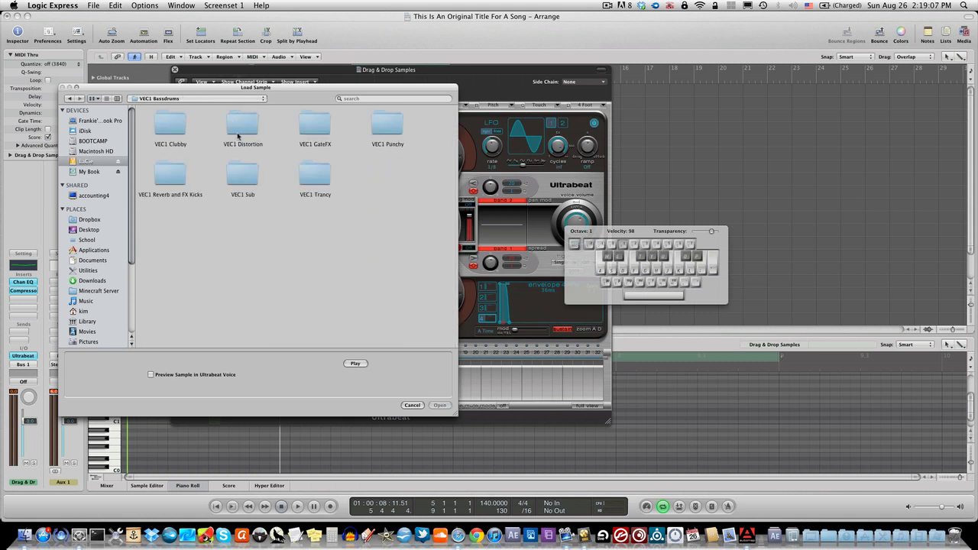
{"action": "left_click", "coordinate": [234, 134]}
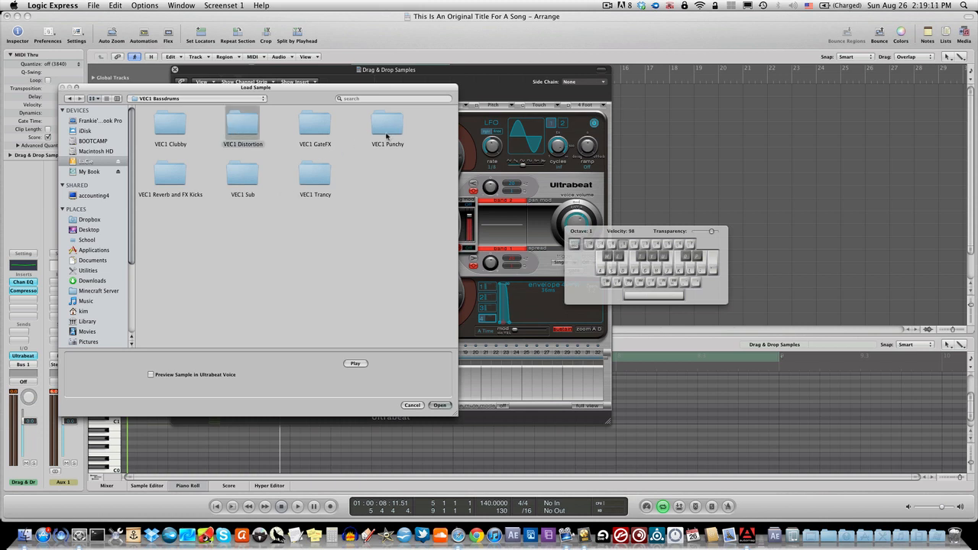
{"action": "left_click", "coordinate": [194, 100]}
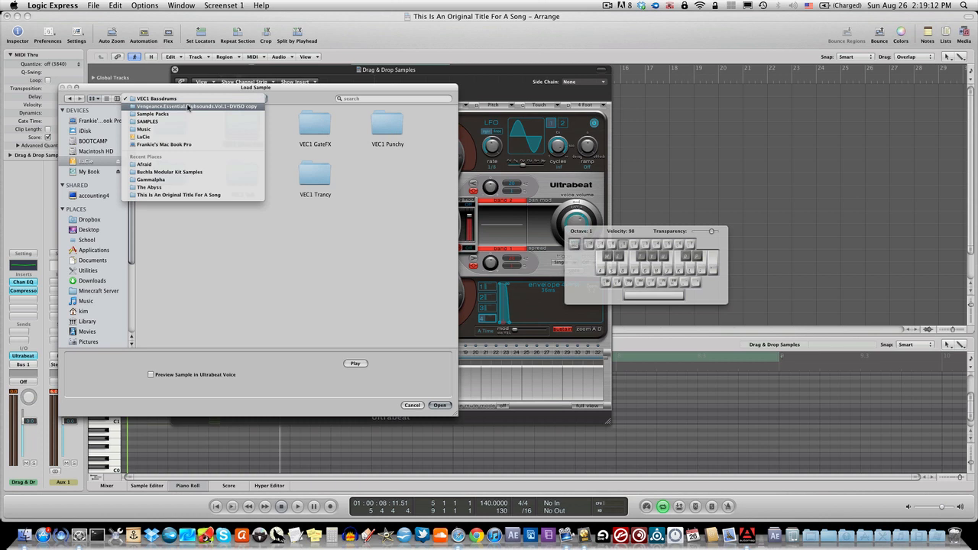
{"action": "left_click", "coordinate": [380, 133]}
{"action": "double_click", "coordinate": [389, 130]}
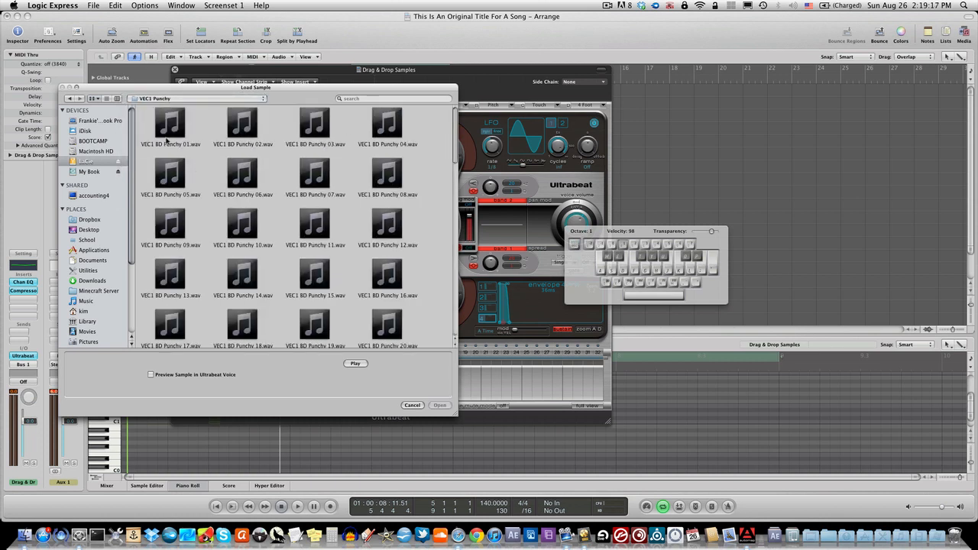
Audition the kick samples in the VEC1 Punchy folder and load VEC1 BD Punchy 10.wav into Sample 01
{"action": "left_click", "coordinate": [167, 141]}
{"action": "left_click", "coordinate": [355, 363]}
{"action": "key", "text": "Right"}
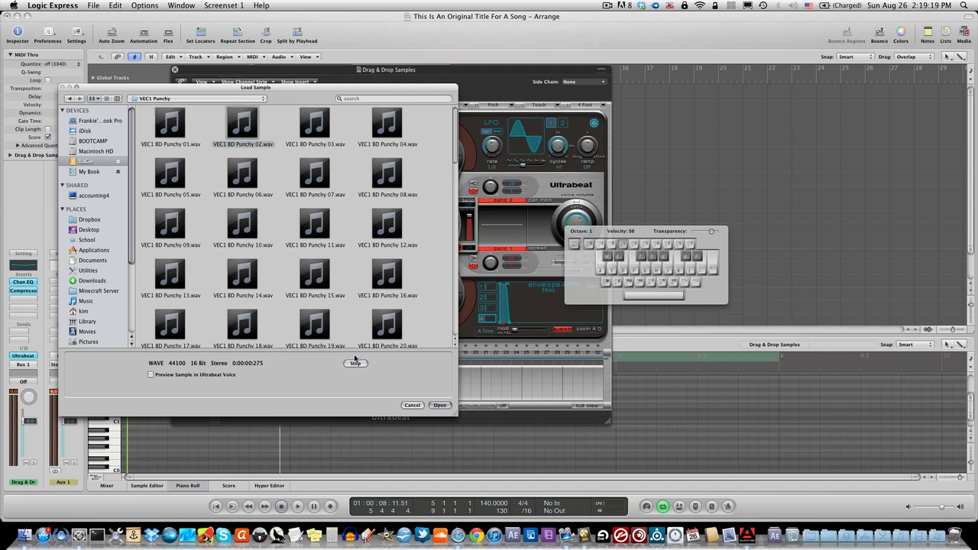
{"action": "key", "text": "Right"}
{"action": "key", "text": "Right"}
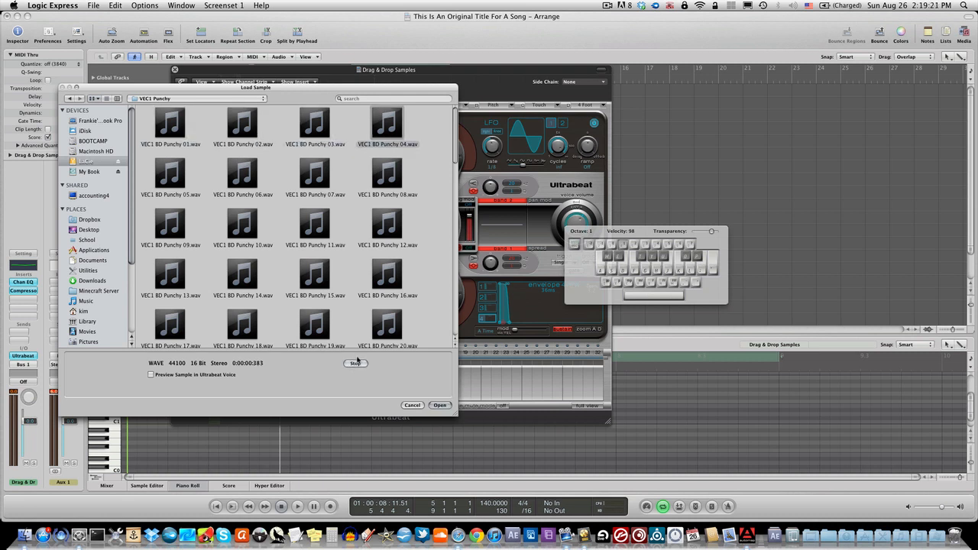
{"action": "key", "text": "Down"}
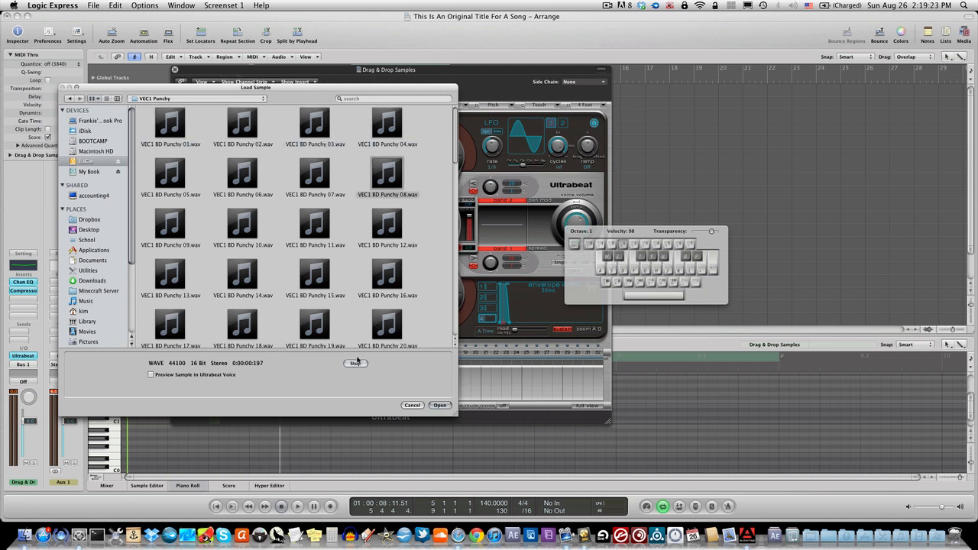
{"action": "key", "text": "Left"}
{"action": "key", "text": "Left"}
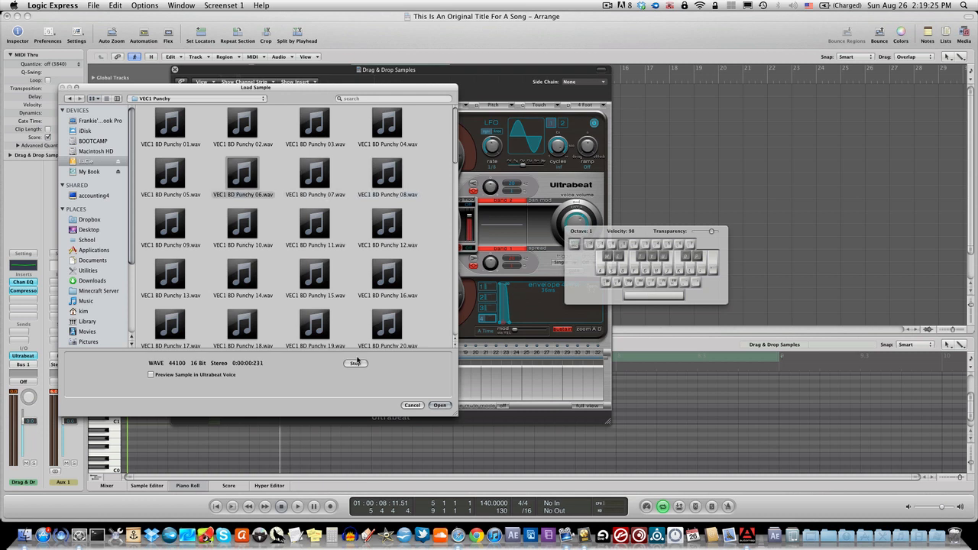
{"action": "key", "text": "Right"}
{"action": "key", "text": "Right"}
{"action": "key", "text": "Left"}
{"action": "key", "text": "Left"}
{"action": "key", "text": "Left"}
{"action": "key", "text": "Down"}
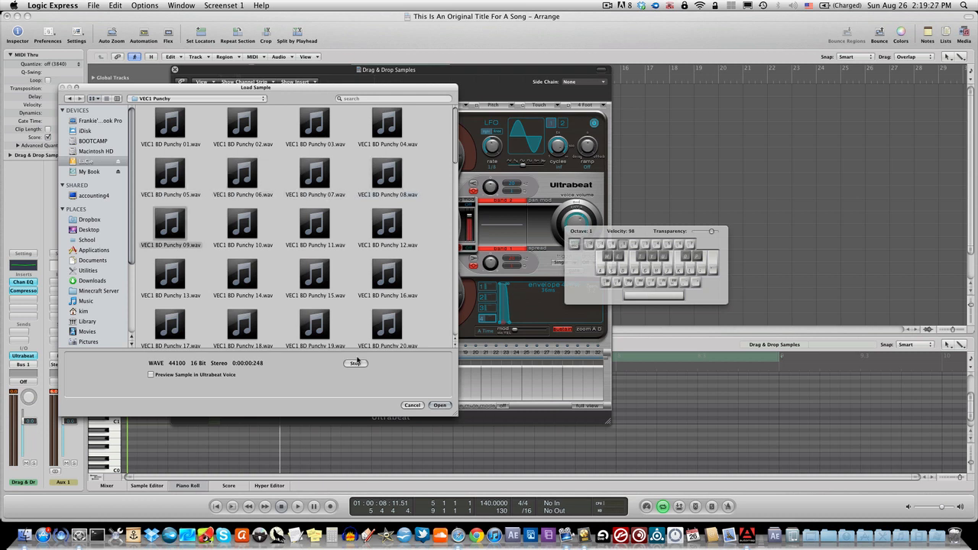
{"action": "key", "text": "Right"}
{"action": "key", "text": "Right"}
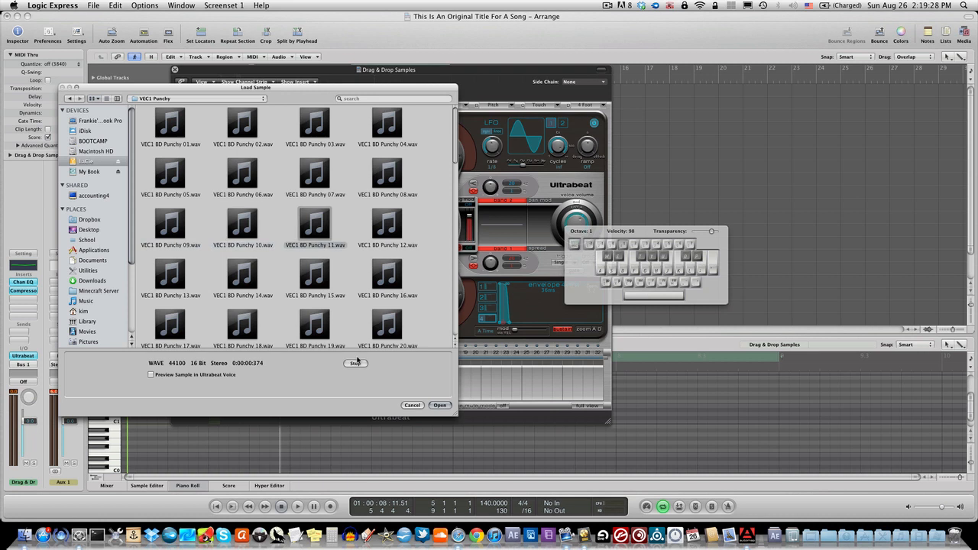
{"action": "key", "text": "Left"}
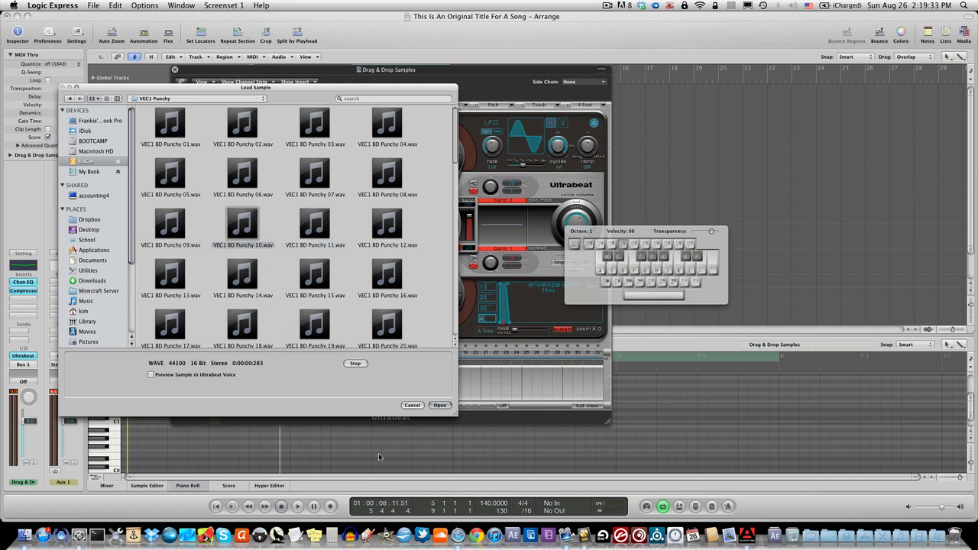
{"action": "left_click", "coordinate": [439, 405]}
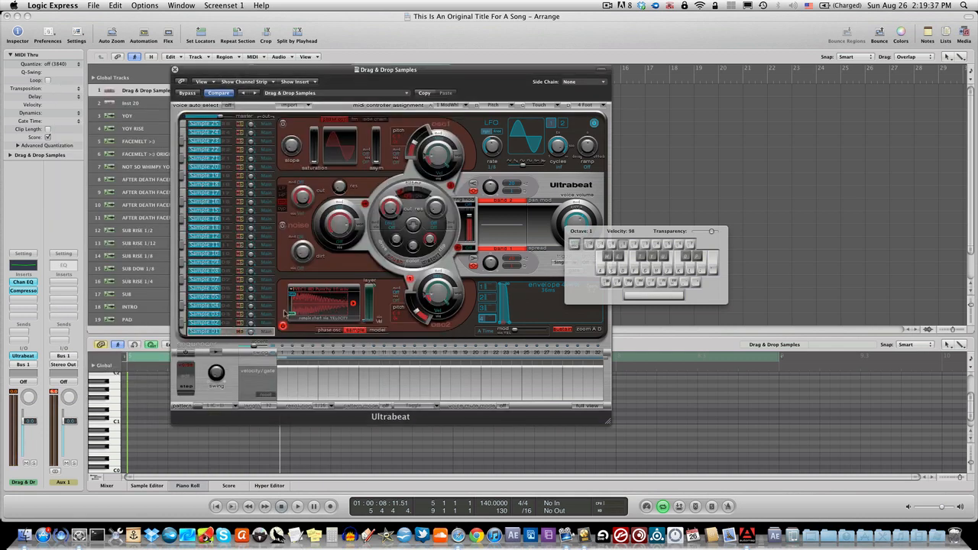
Load VEC1 BD Punchy 20.wav from the same folder into Sample 02, previewing it first, and select Sample 03
{"action": "left_click", "coordinate": [211, 322]}
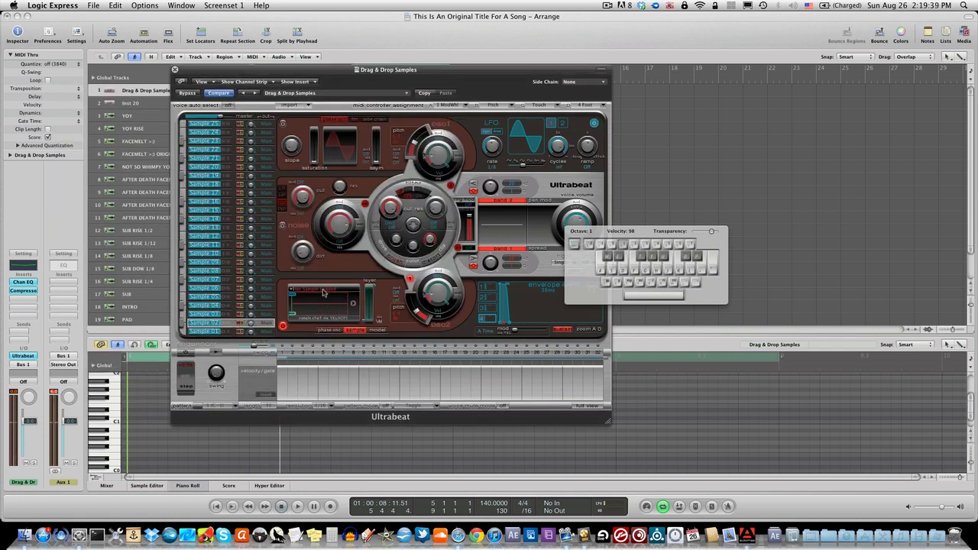
{"action": "key", "text": "super+Tab"}
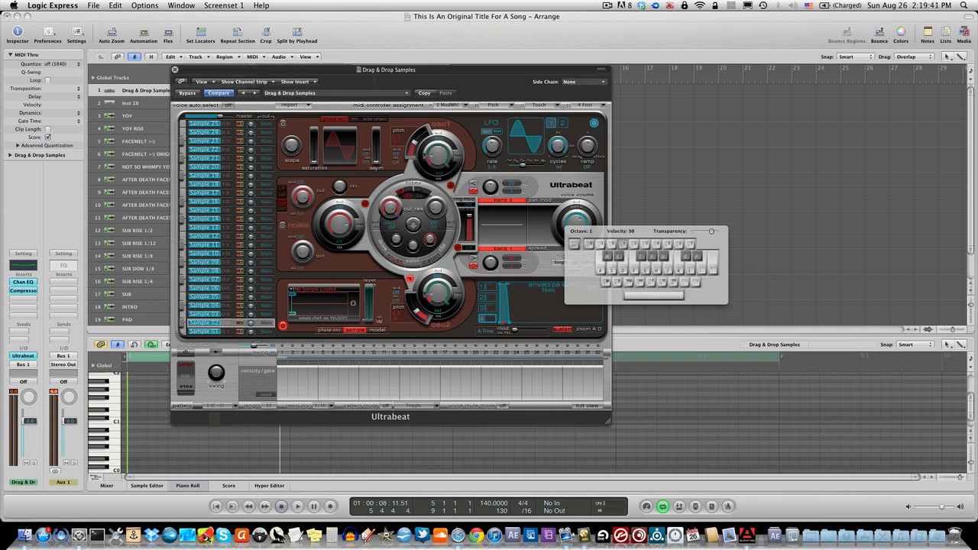
{"action": "left_click", "coordinate": [309, 290]}
{"action": "left_click", "coordinate": [315, 298]}
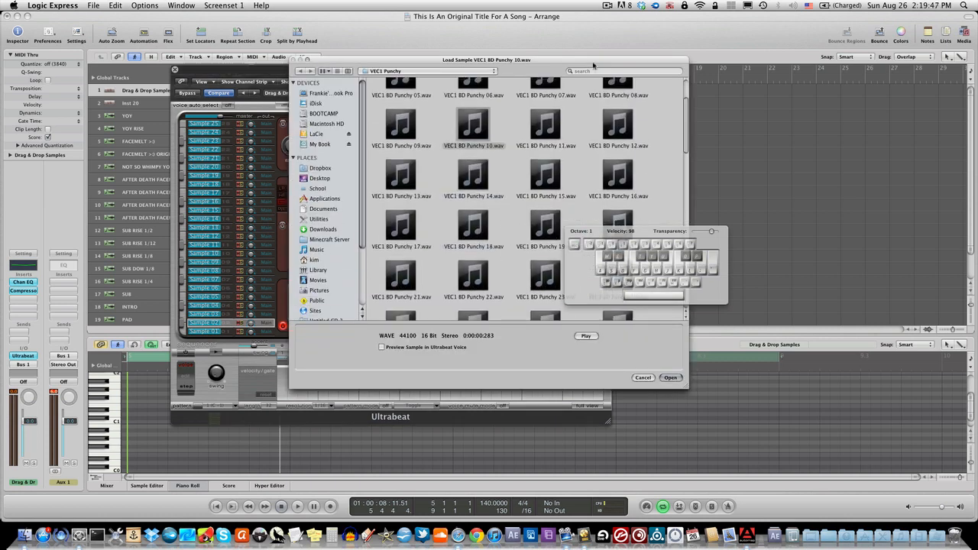
{"action": "left_click_drag", "start_coordinate": [579, 59], "coordinate": [423, 81]}
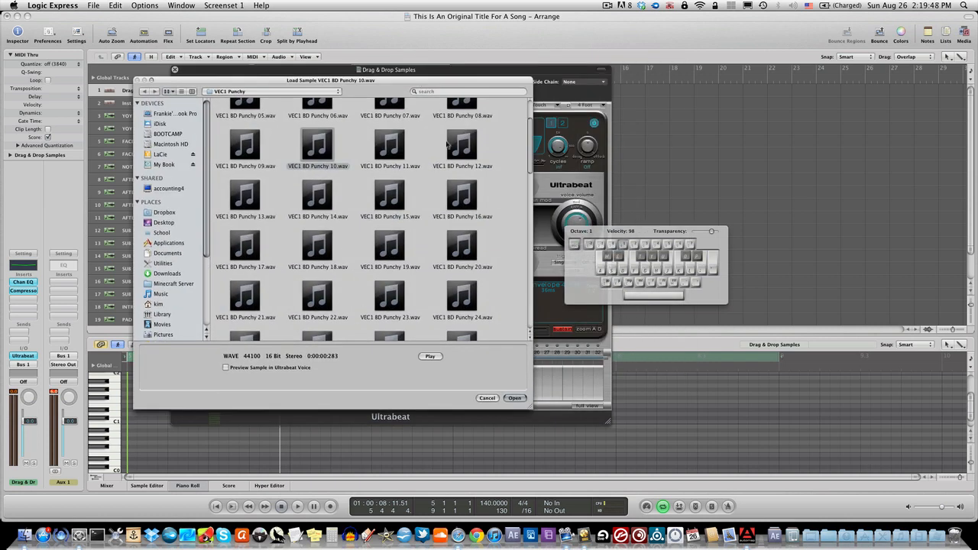
{"action": "left_click", "coordinate": [462, 245]}
{"action": "left_click", "coordinate": [433, 356]}
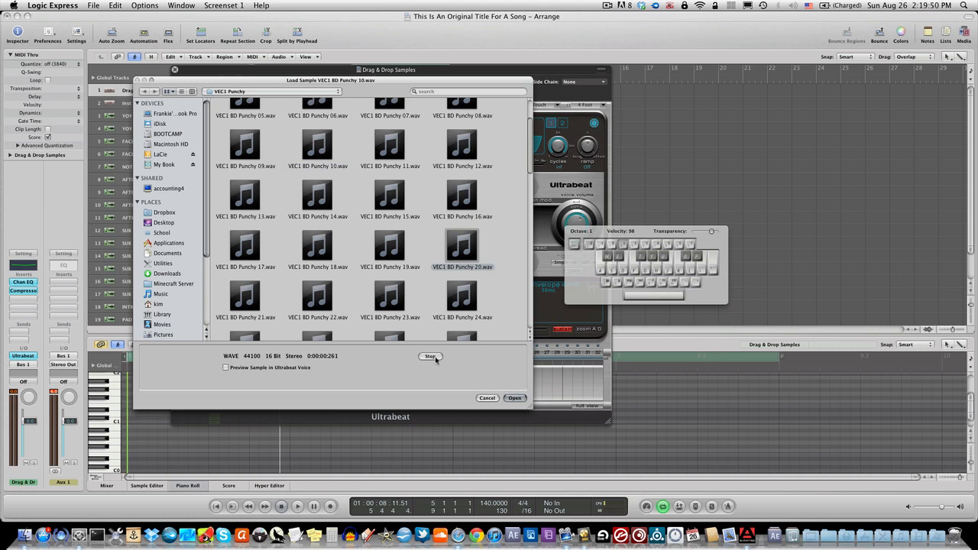
{"action": "left_click", "coordinate": [514, 398]}
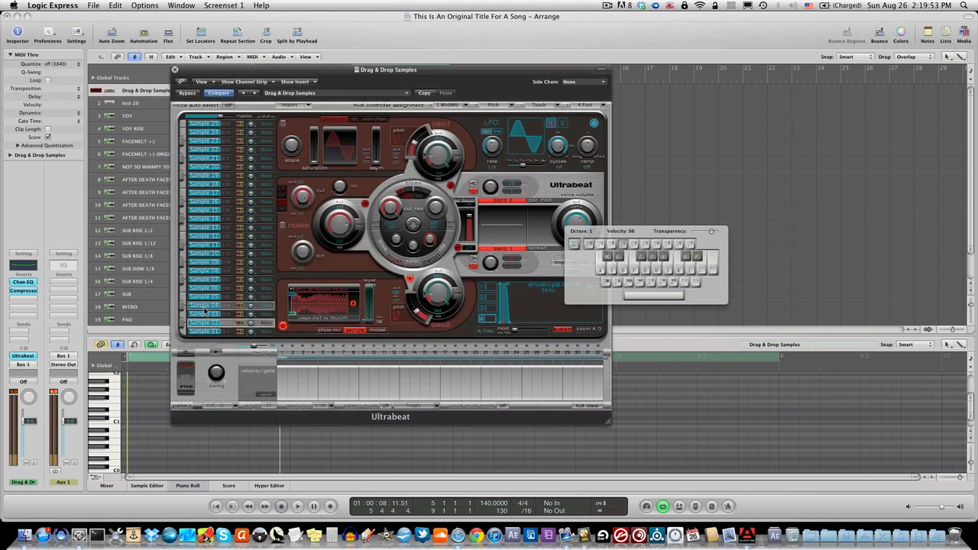
{"action": "left_click", "coordinate": [207, 315]}
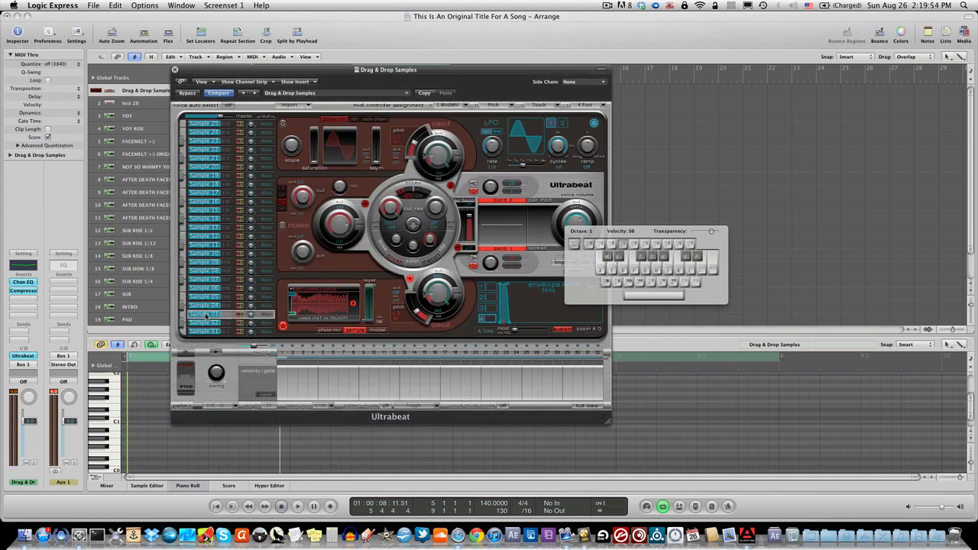
{"action": "left_click", "coordinate": [323, 291]}
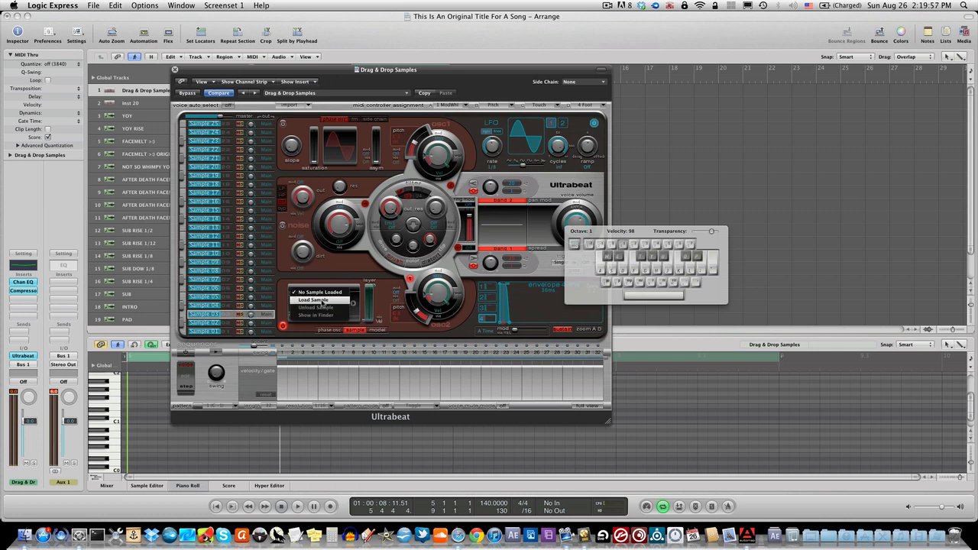
{"action": "left_click", "coordinate": [321, 301]}
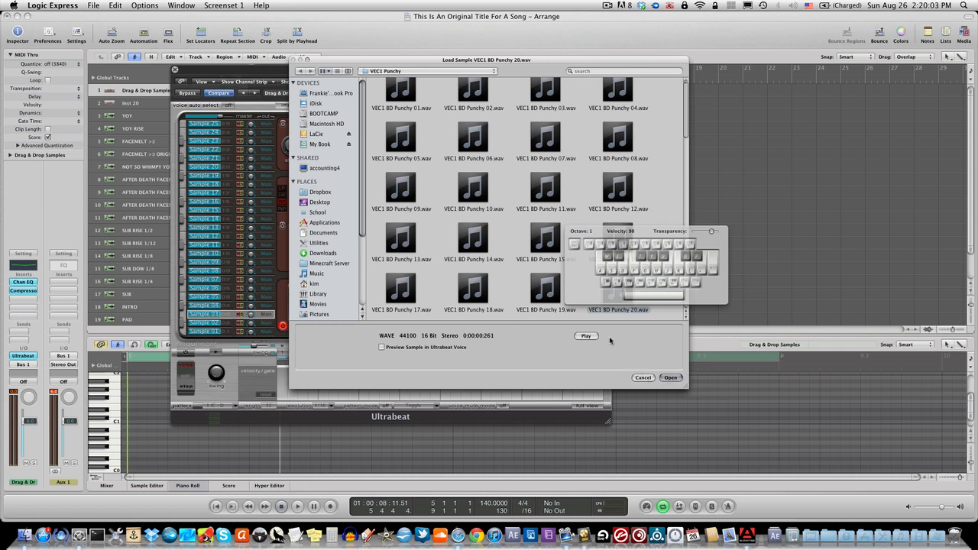
{"action": "left_click", "coordinate": [643, 377]}
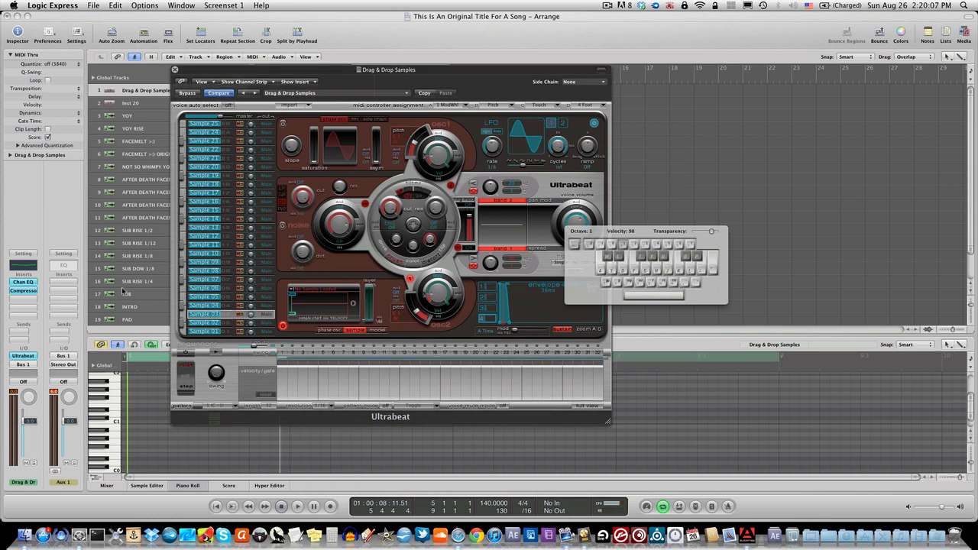
Preview VEC1 BD Punchy 39.wav from the VEC1 Punchy folder and load it into Sample 03
{"action": "left_click", "coordinate": [307, 297]}
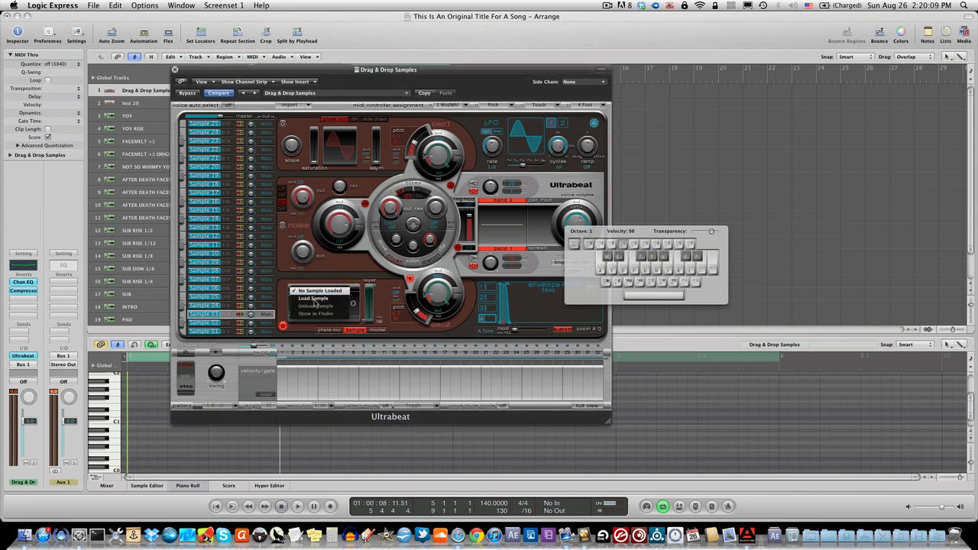
{"action": "left_click", "coordinate": [315, 304]}
{"action": "left_click", "coordinate": [316, 293]}
{"action": "left_click", "coordinate": [365, 283]}
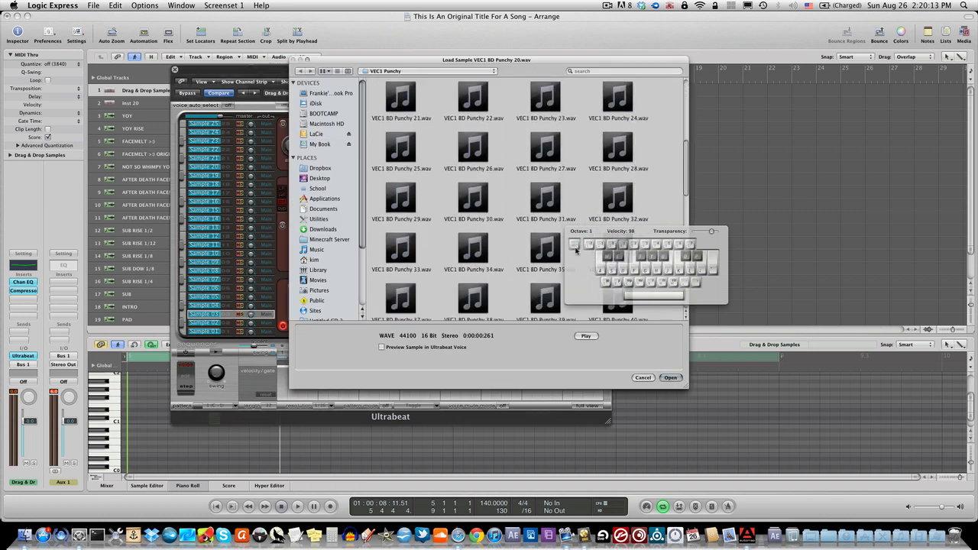
{"action": "scroll", "coordinate": [564, 254], "scroll_direction": "down", "scroll_amount": 3}
{"action": "left_click", "coordinate": [548, 265]}
{"action": "left_click", "coordinate": [587, 338]}
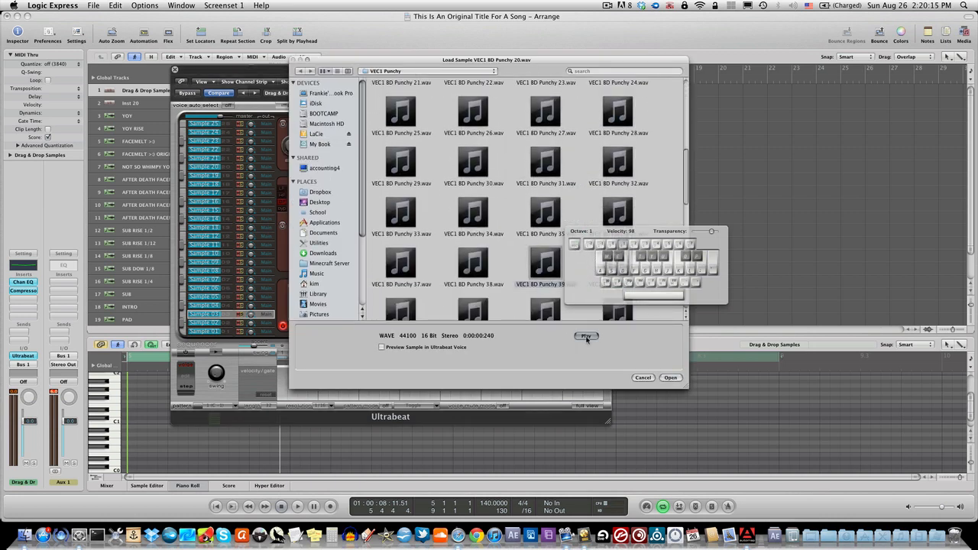
{"action": "left_click", "coordinate": [670, 377]}
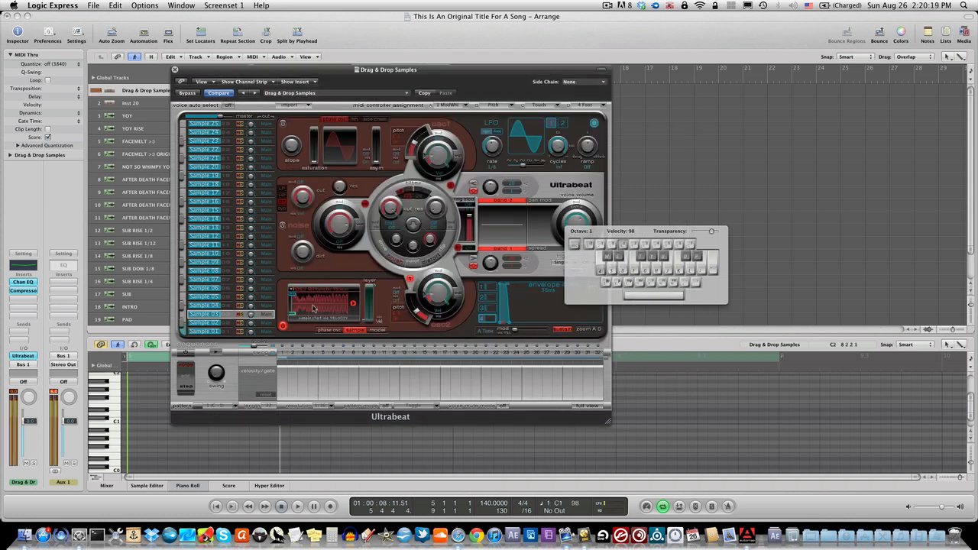
Play the loaded kick voices with musical typing to audition them
{"action": "key", "text": "w"}
{"action": "key", "text": "w"}
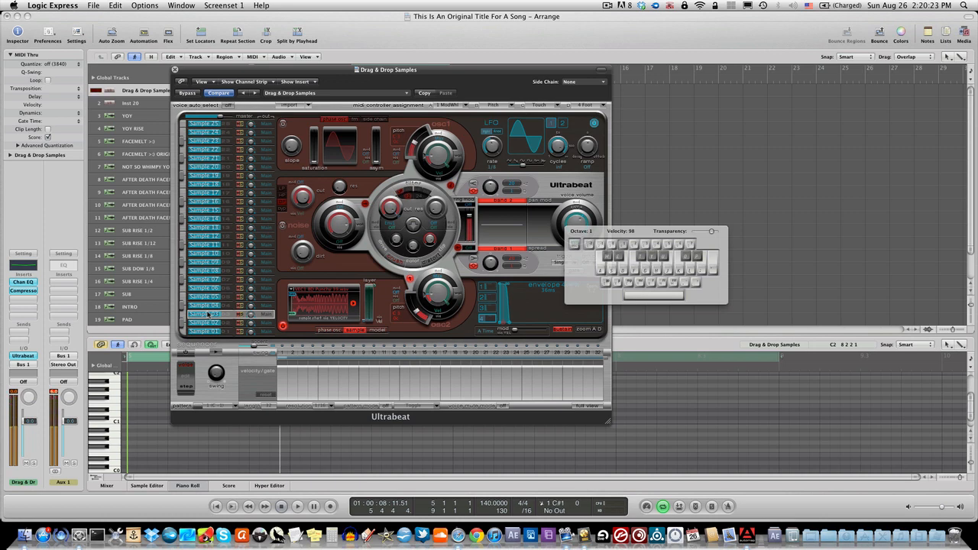
{"action": "key", "text": "s"}
Move Ultrabeat off the arrangement and draw stacked notes on C1, C#1 and D1 at the start of the Drag & Drop Samples region
{"action": "left_click_drag", "start_coordinate": [196, 73], "coordinate": [506, 61]}
{"action": "left_click", "coordinate": [370, 89]}
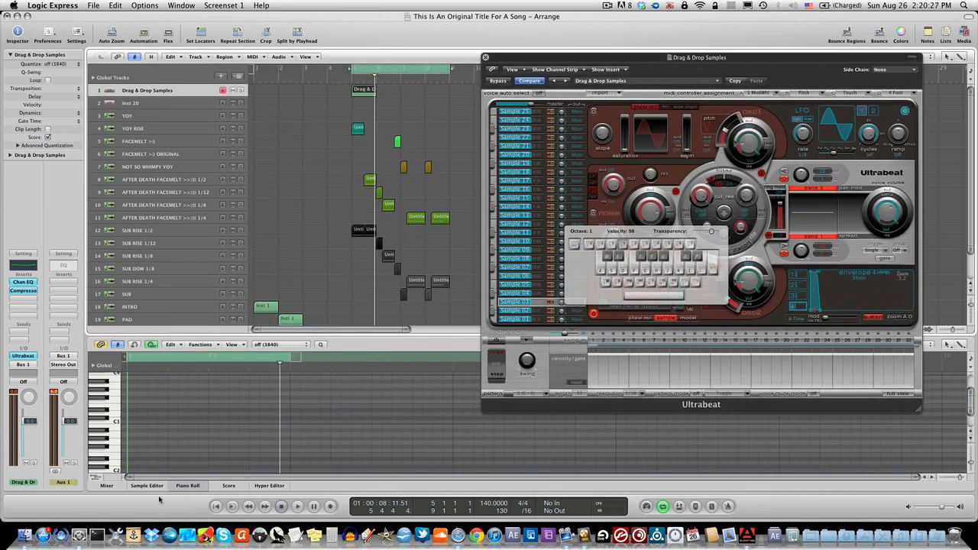
{"action": "scroll", "coordinate": [154, 385], "scroll_direction": "down", "scroll_amount": 2}
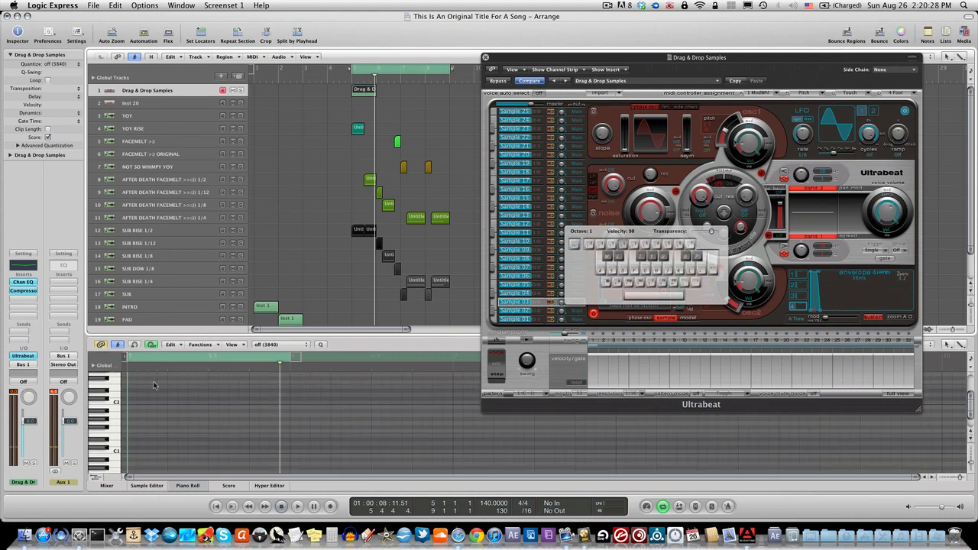
{"action": "left_click", "coordinate": [132, 451]}
{"action": "left_click", "coordinate": [131, 448]}
{"action": "left_click", "coordinate": [129, 441]}
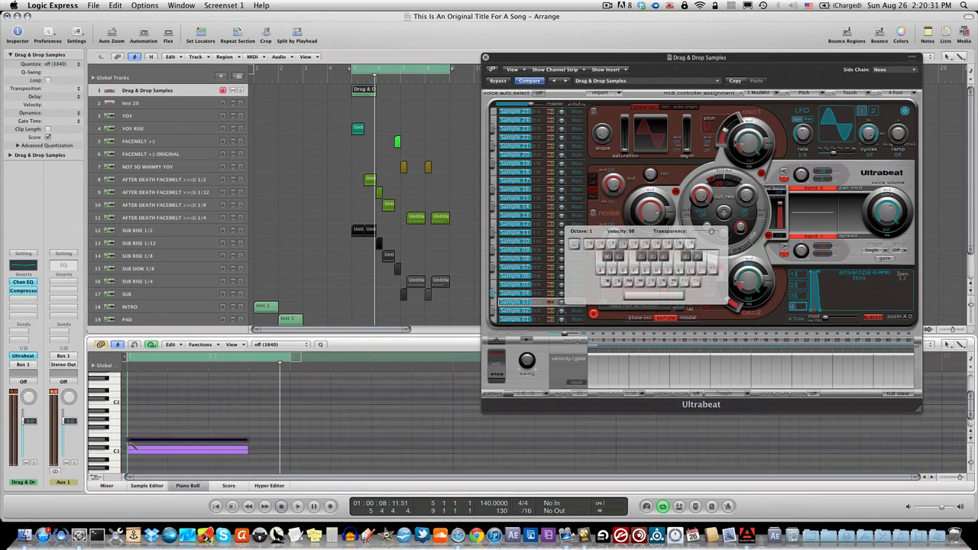
{"action": "left_click_drag", "start_coordinate": [134, 447], "coordinate": [134, 449]}
Select the three stacked notes and shorten them together to brief hits at the start of the region
{"action": "left_click_drag", "start_coordinate": [250, 464], "coordinate": [190, 446]}
{"action": "left_click", "coordinate": [246, 456]}
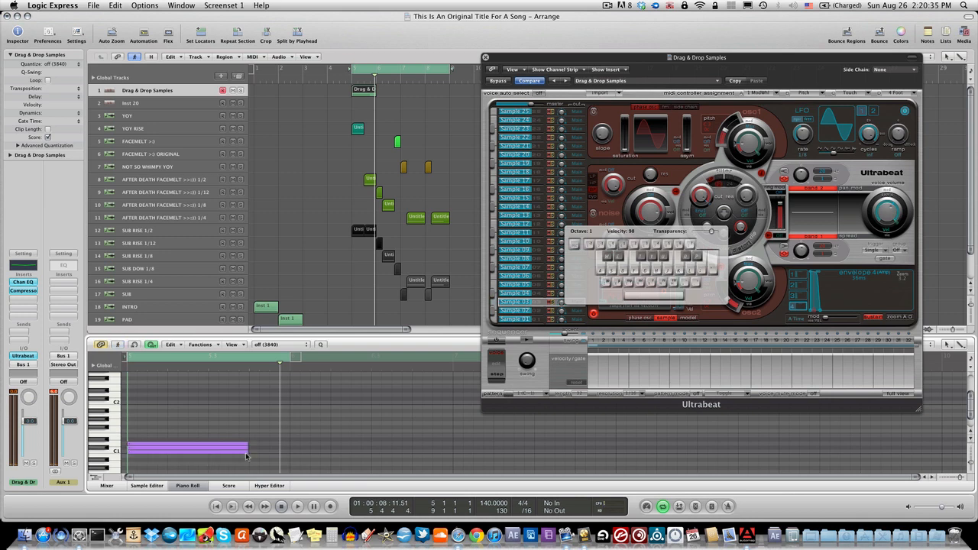
{"action": "left_click_drag", "start_coordinate": [254, 459], "coordinate": [129, 445]}
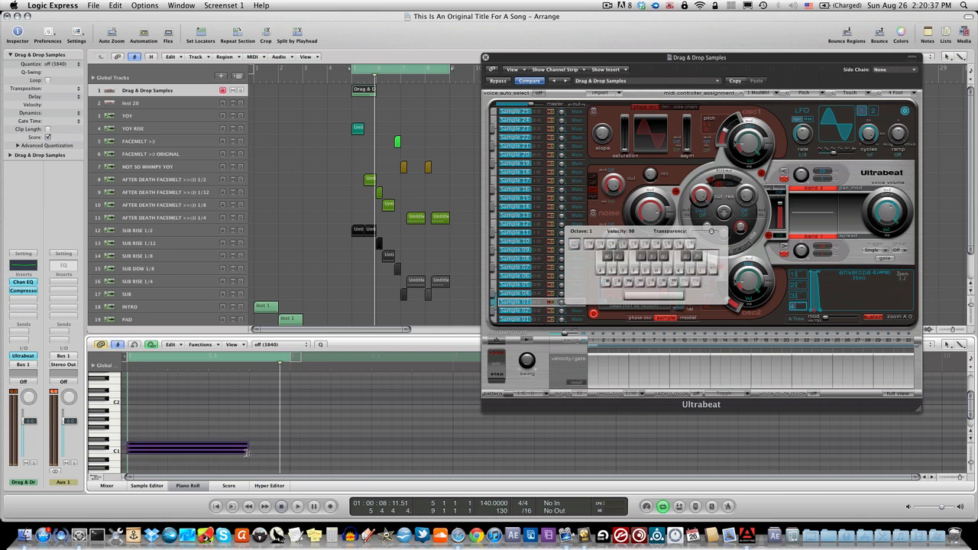
{"action": "left_click_drag", "start_coordinate": [246, 451], "coordinate": [133, 452]}
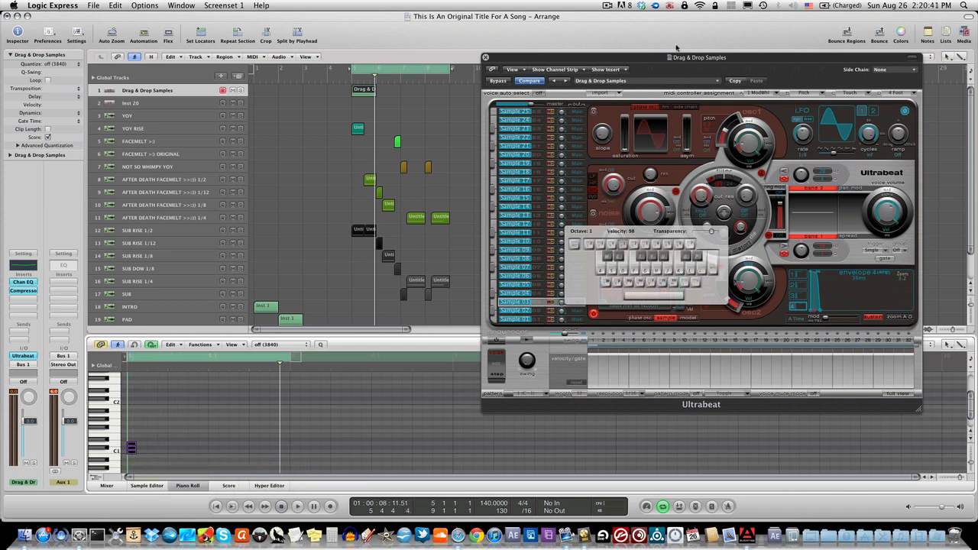
Raise the velocity of the three selected notes with the Velocity tool and close the Ultrabeat window
{"action": "left_click_drag", "start_coordinate": [667, 61], "coordinate": [487, 45]}
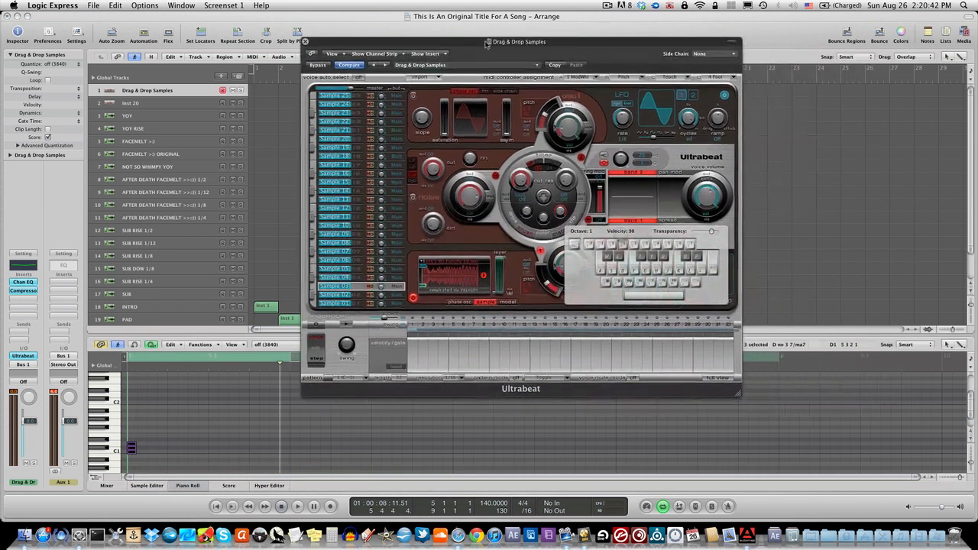
{"action": "left_click", "coordinate": [916, 343]}
{"action": "left_click", "coordinate": [873, 342]}
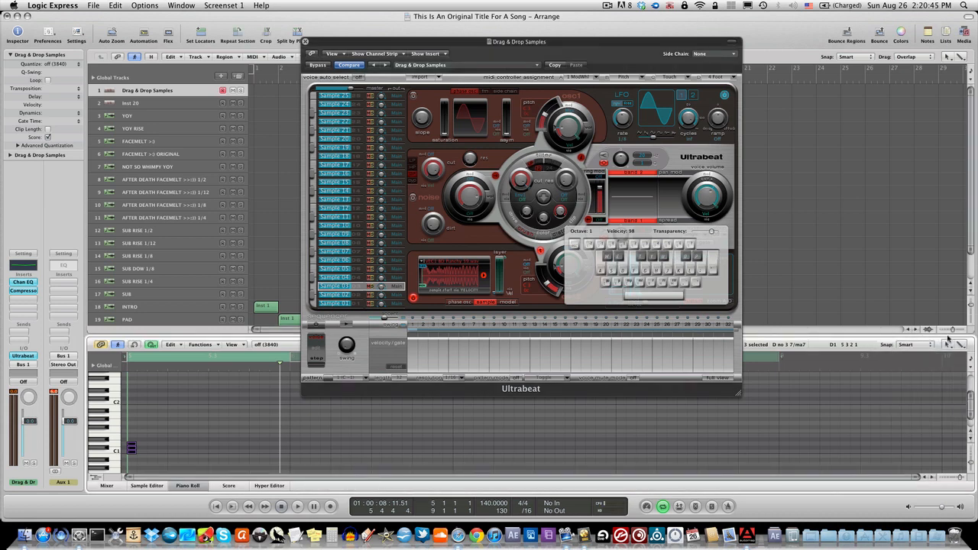
{"action": "left_click", "coordinate": [961, 345]}
{"action": "left_click", "coordinate": [926, 442]}
{"action": "mouse_move", "coordinate": [132, 451]}
{"action": "left_mouse_down"}
{"action": "mouse_move", "coordinate": [132, 418]}
{"action": "mouse_move", "coordinate": [132, 454]}
{"action": "left_mouse_up"}
{"action": "left_click", "coordinate": [305, 42]}
Solo the Drag & Drop Samples track, shorten the cycle range to bar 5 and play the layered kick
{"action": "key", "text": "space"}
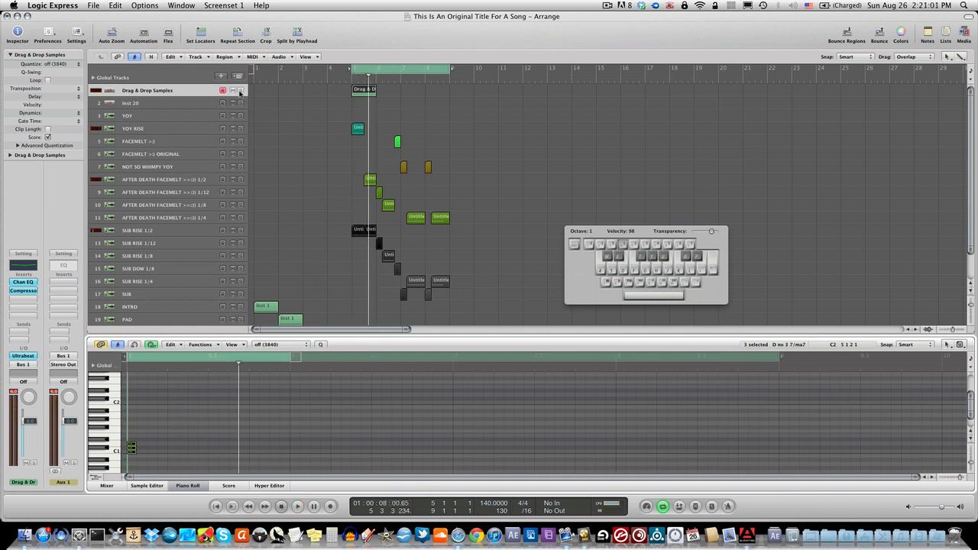
{"action": "left_click", "coordinate": [240, 90]}
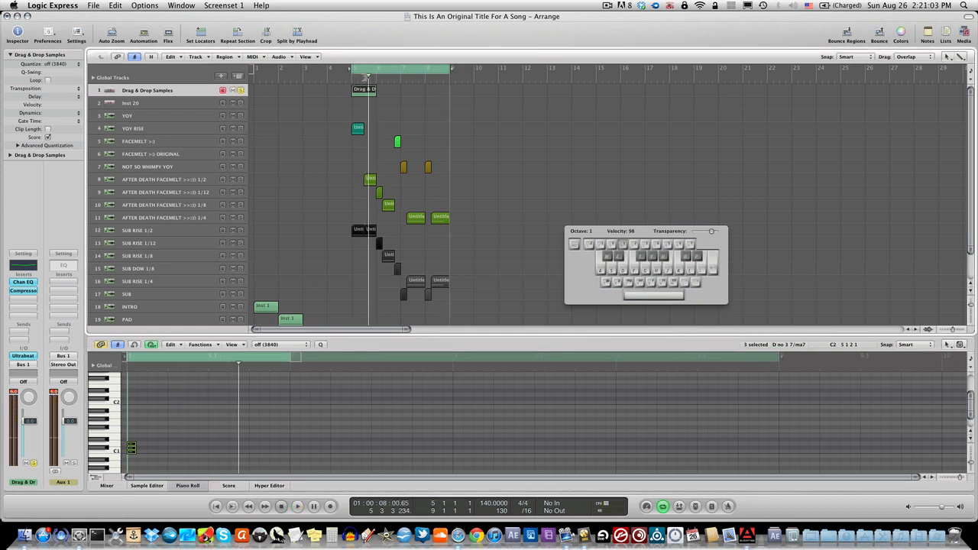
{"action": "left_click_drag", "start_coordinate": [367, 76], "coordinate": [378, 141]}
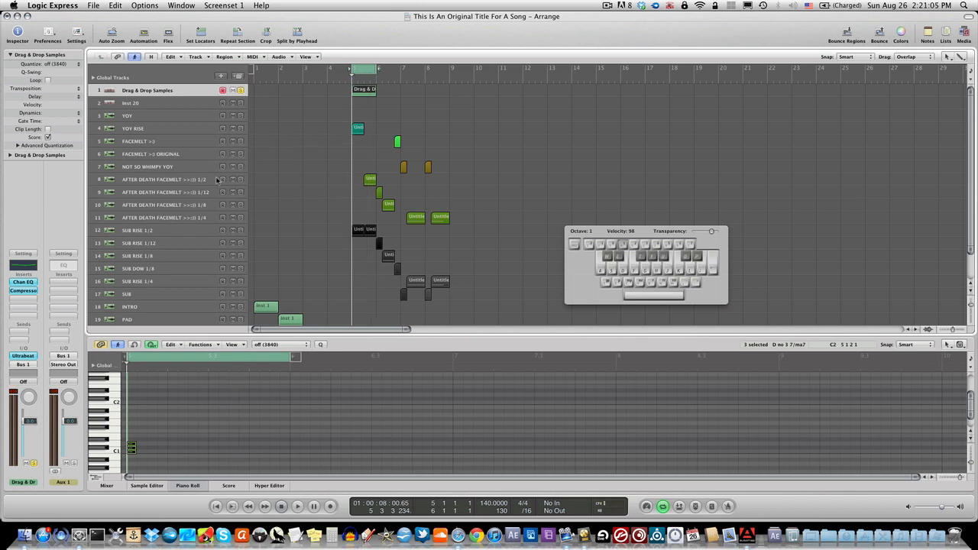
{"action": "key", "text": "space"}
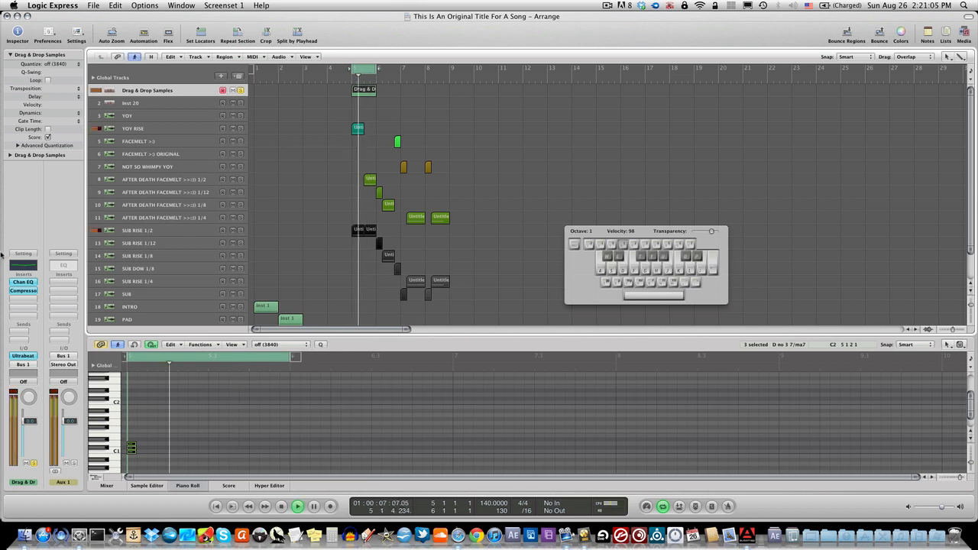
Reopen the Drag & Drop Samples Ultrabeat, uncover its envelope section and lengthen the envelope 4 decay of Sample 01
{"action": "left_click", "coordinate": [32, 355]}
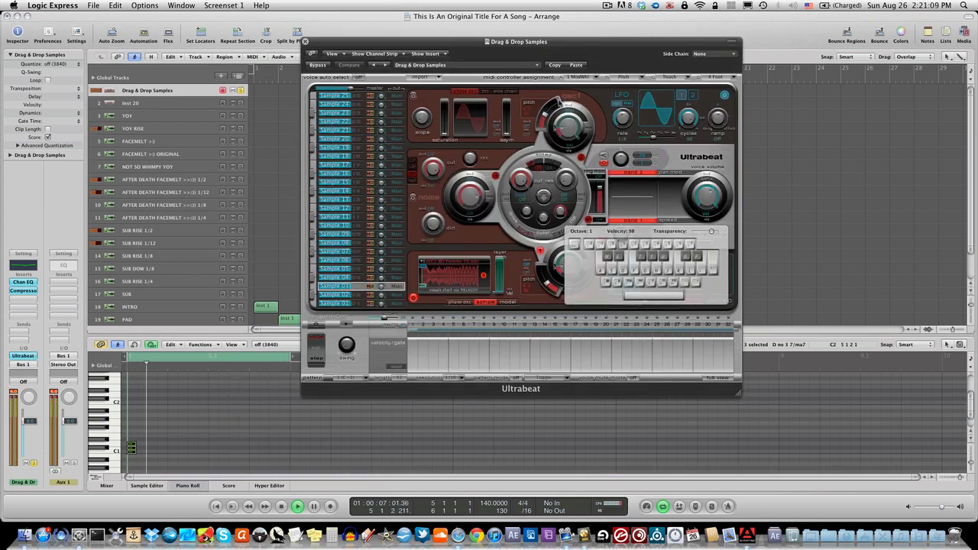
{"action": "left_click_drag", "start_coordinate": [647, 265], "coordinate": [589, 105]}
{"action": "left_click", "coordinate": [336, 304]}
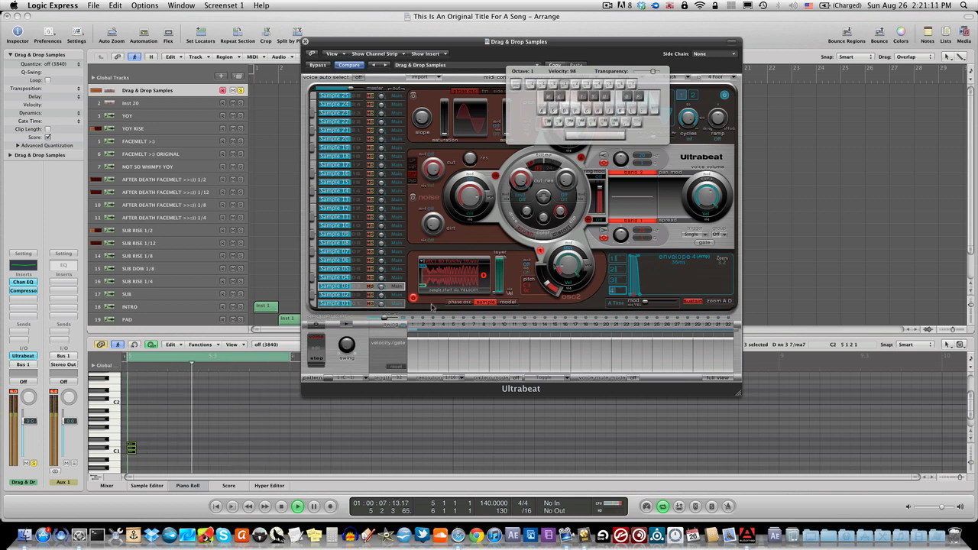
{"action": "left_click", "coordinate": [345, 304]}
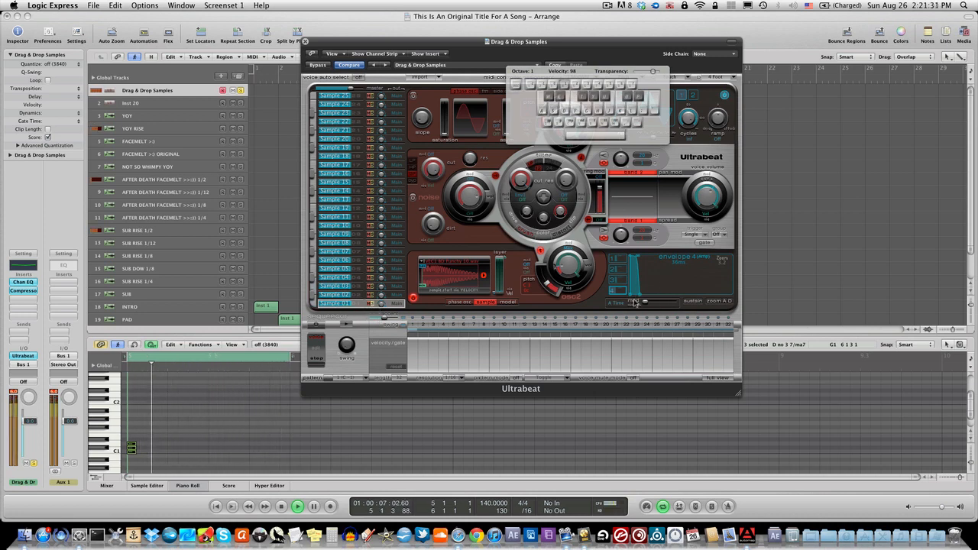
{"action": "mouse_move", "coordinate": [642, 296]}
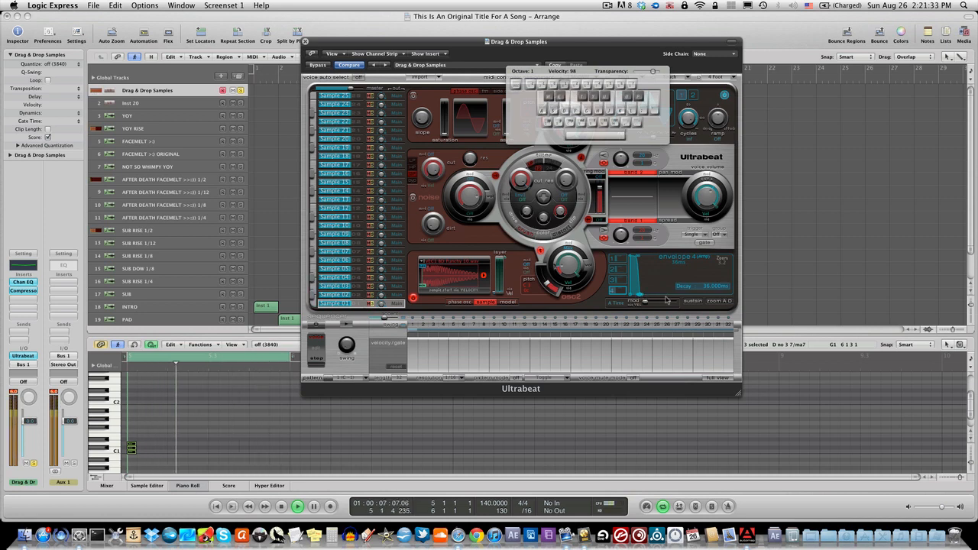
{"action": "left_click_drag", "start_coordinate": [641, 296], "coordinate": [663, 299]}
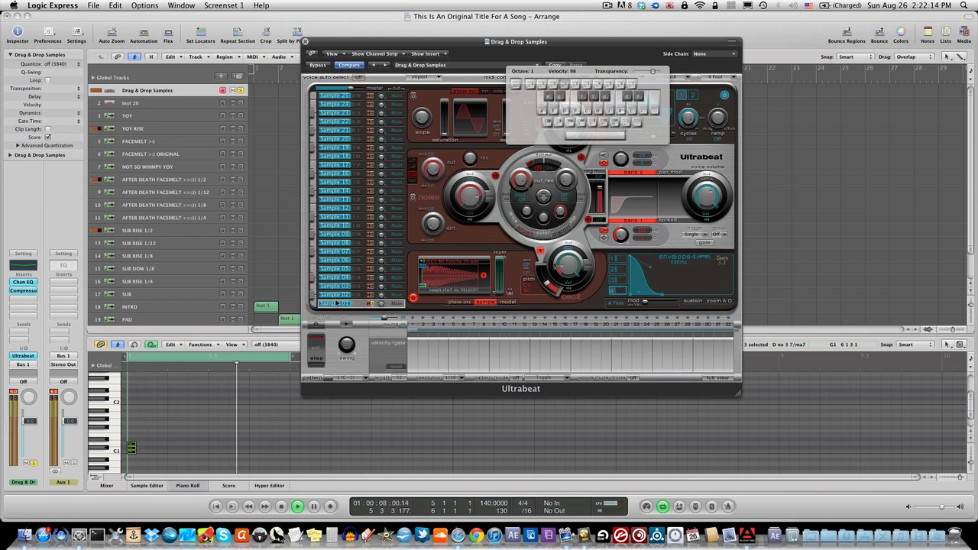
Switch off sustain for Sample 02 and shape its envelope 4 into a longer, curved decay
{"action": "left_click", "coordinate": [370, 296]}
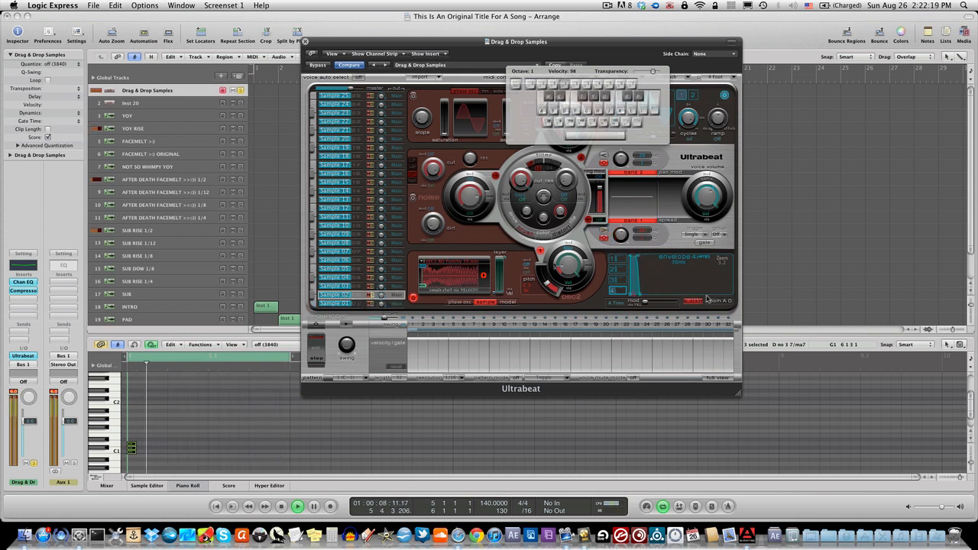
{"action": "left_click_drag", "start_coordinate": [639, 295], "coordinate": [687, 296]}
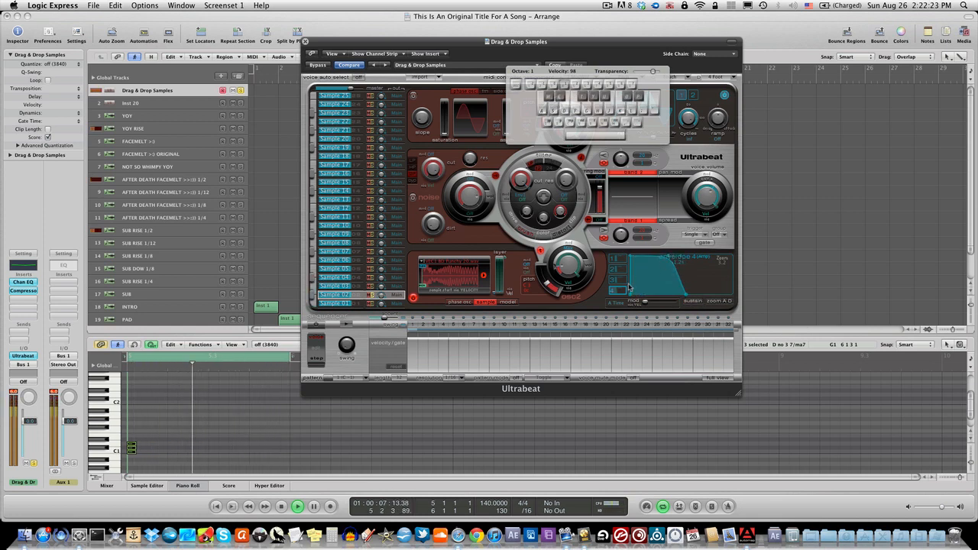
{"action": "left_click_drag", "start_coordinate": [629, 287], "coordinate": [621, 308]}
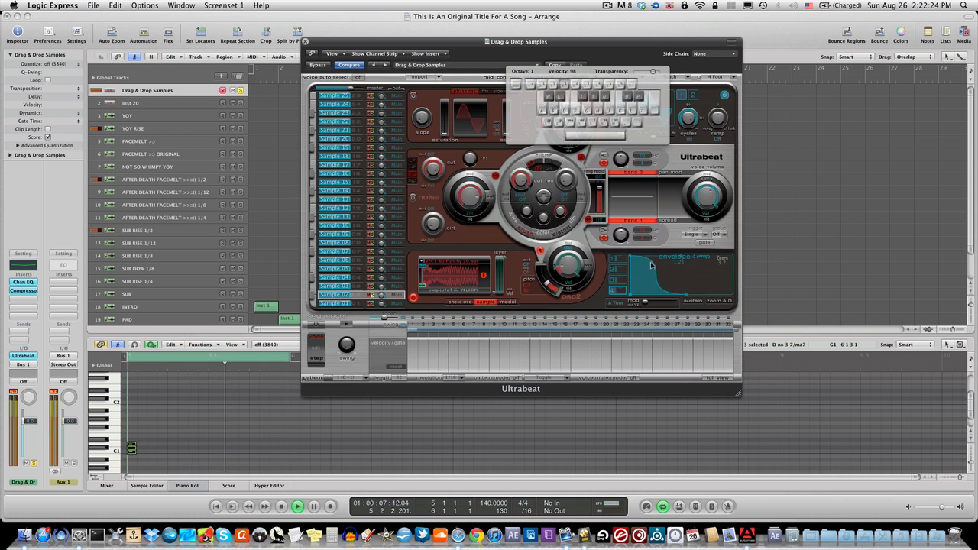
{"action": "left_click_drag", "start_coordinate": [651, 266], "coordinate": [663, 300]}
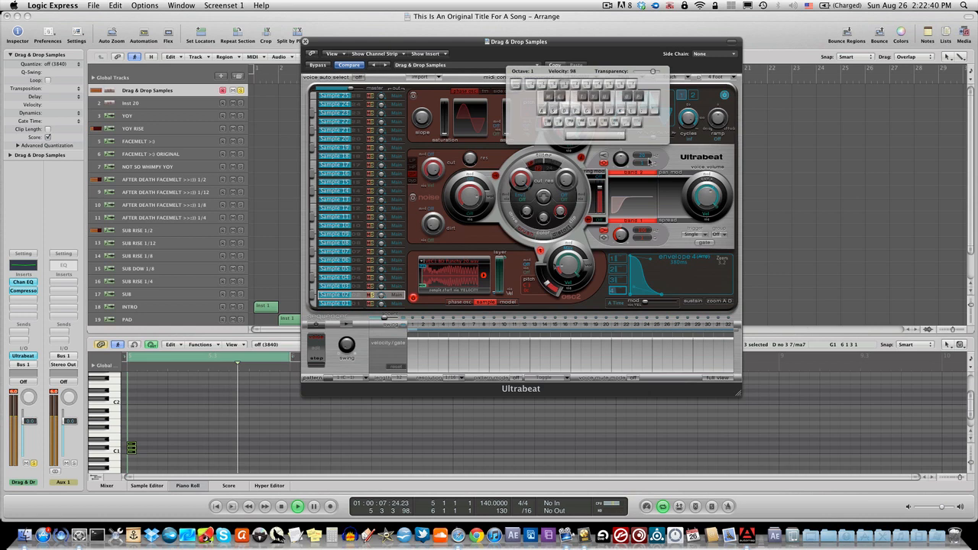
Switch off sustain for Sample 03 and stretch its envelope 4 into a longer decay
{"action": "left_click", "coordinate": [372, 288]}
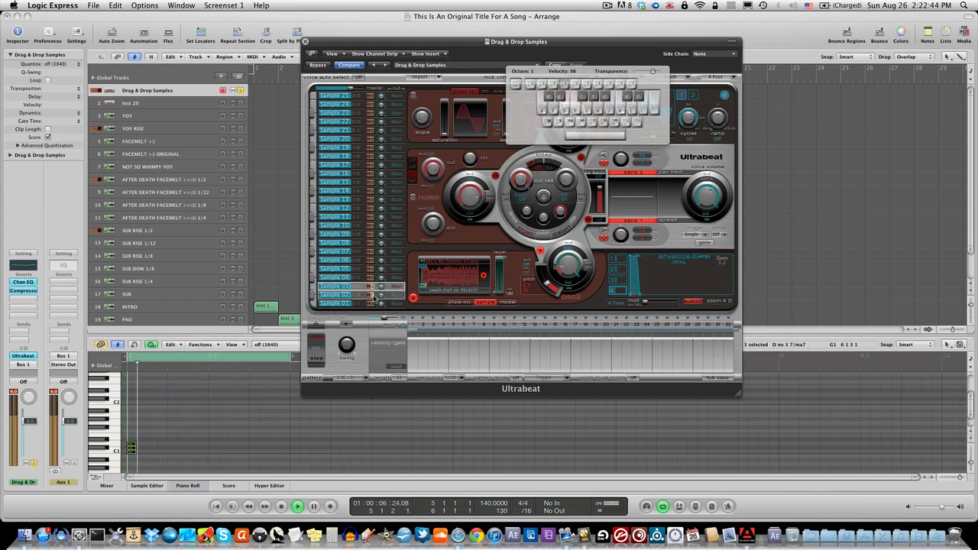
{"action": "left_click", "coordinate": [372, 296]}
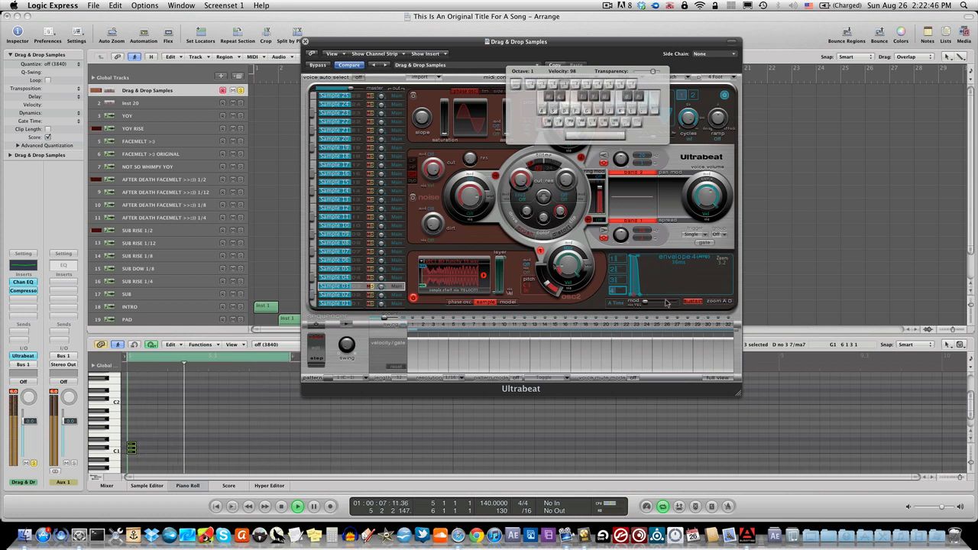
{"action": "left_click", "coordinate": [693, 301]}
{"action": "left_click_drag", "start_coordinate": [636, 258], "coordinate": [663, 294]}
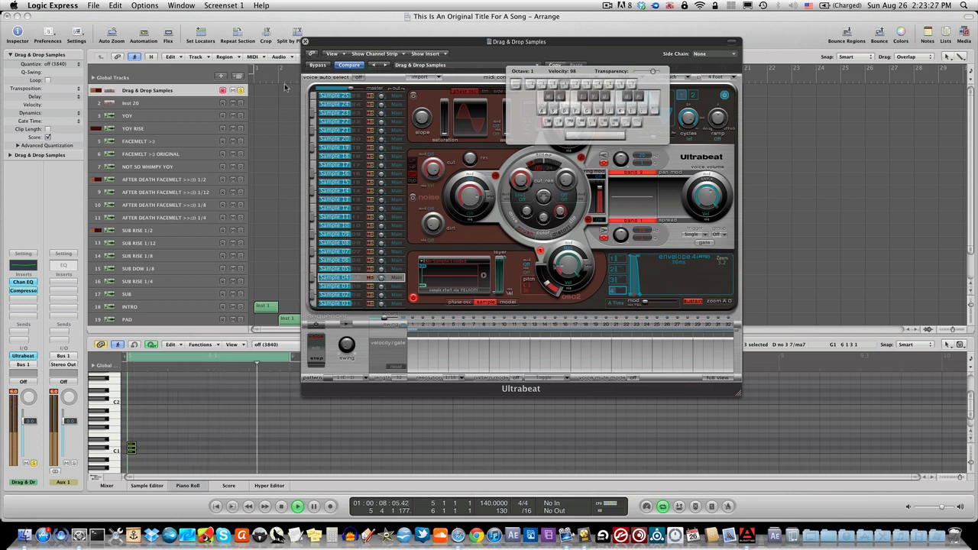
Unsolo the Drag & Drop Samples track and solo the KICKS track to hear its kick for comparison
{"action": "left_click", "coordinate": [240, 91]}
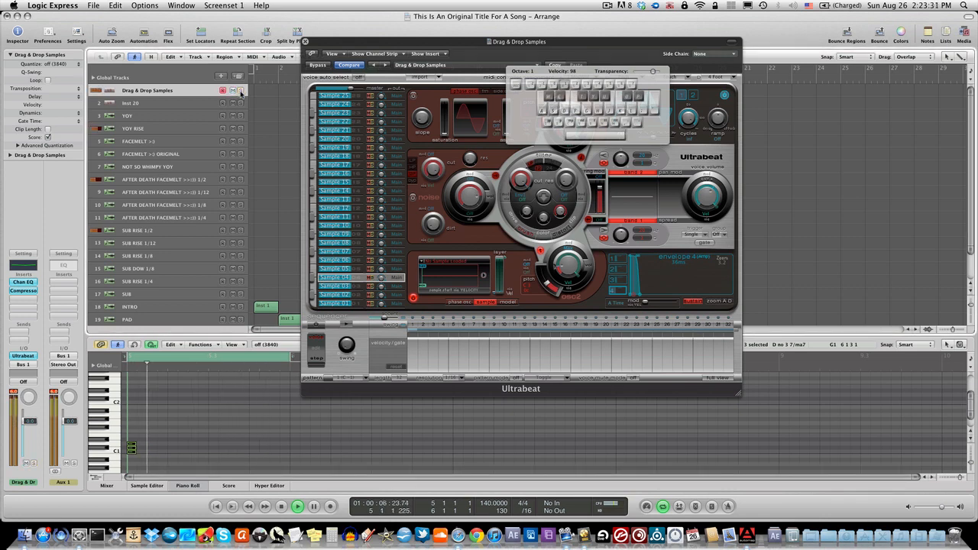
{"action": "scroll", "coordinate": [253, 201], "scroll_direction": "down", "scroll_amount": 3}
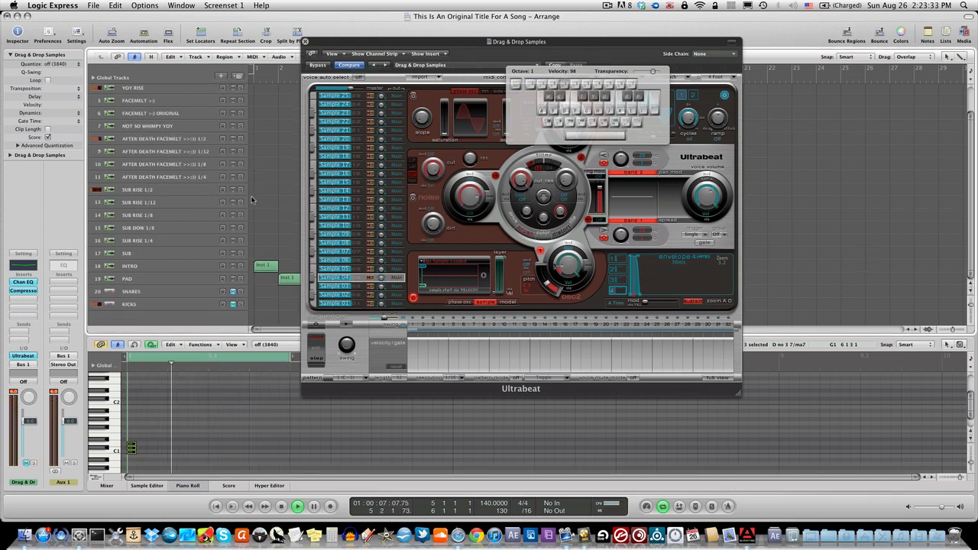
{"action": "left_click", "coordinate": [241, 293]}
{"action": "left_click", "coordinate": [240, 304]}
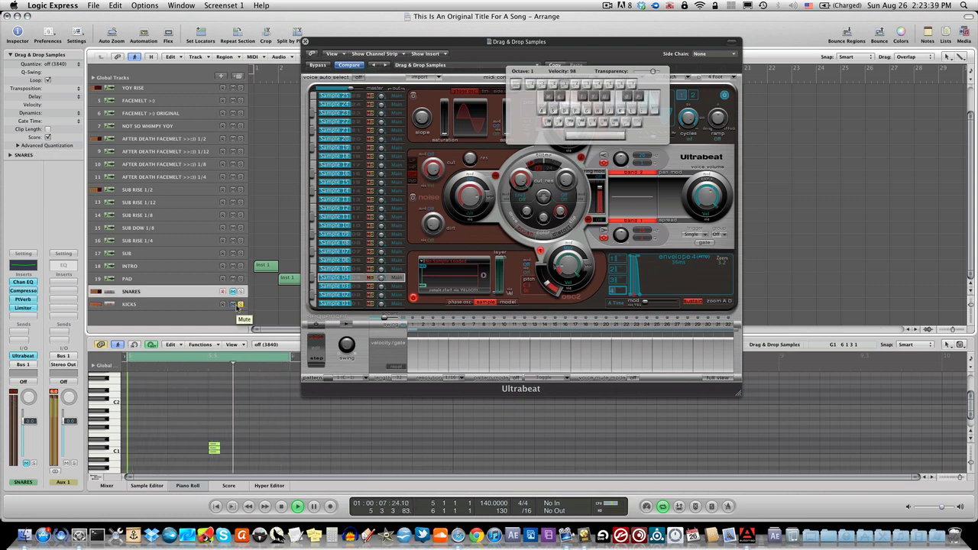
{"action": "left_click", "coordinate": [233, 306]}
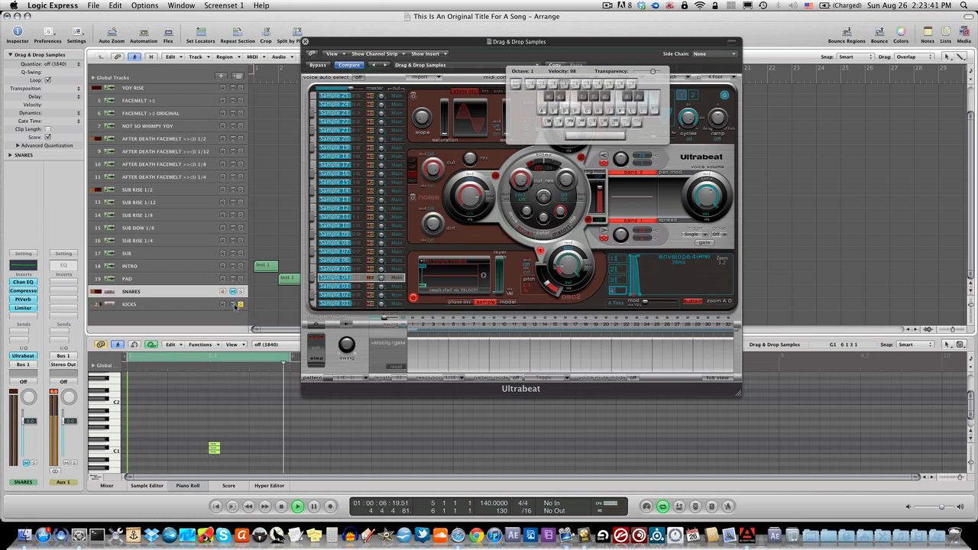
{"action": "scroll", "coordinate": [235, 283], "scroll_direction": "up", "scroll_amount": 3}
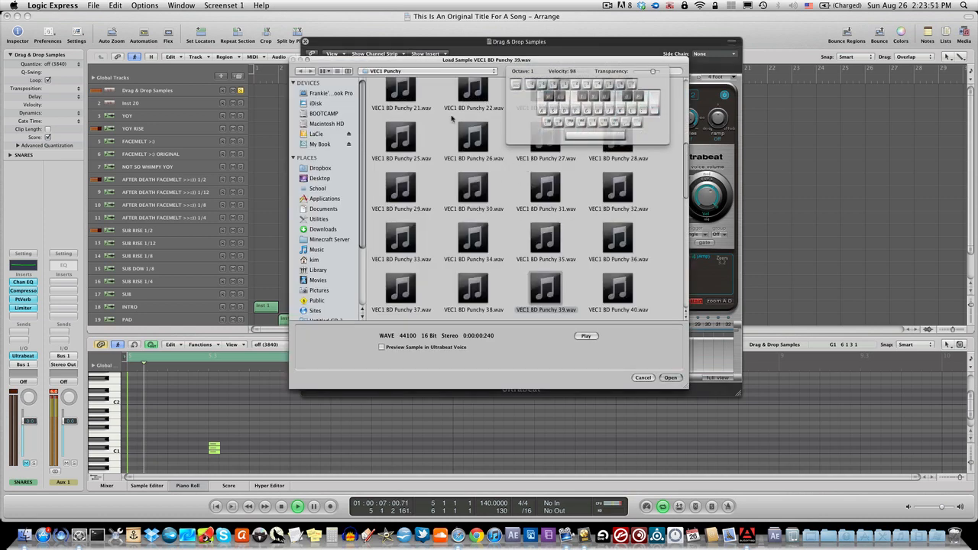
{"action": "left_click", "coordinate": [384, 71]}
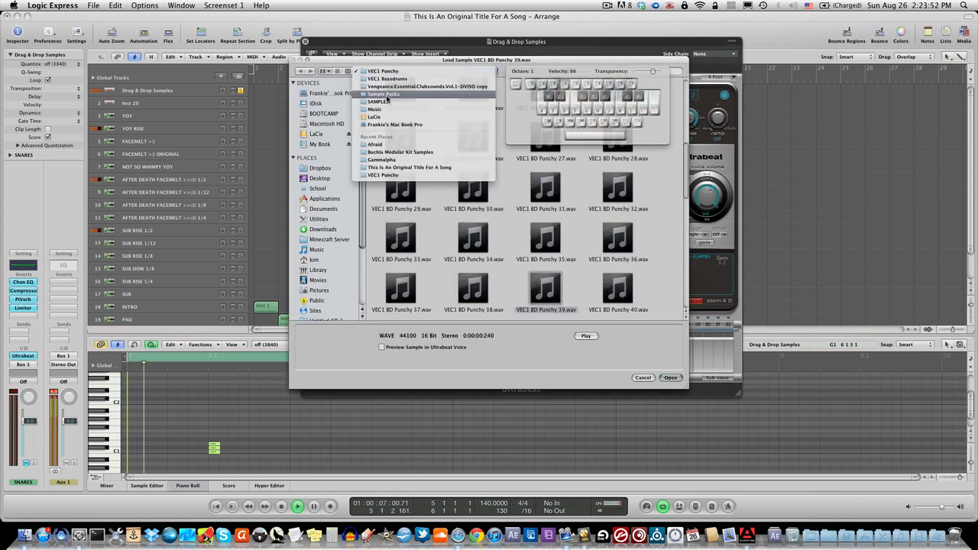
{"action": "left_click", "coordinate": [388, 106]}
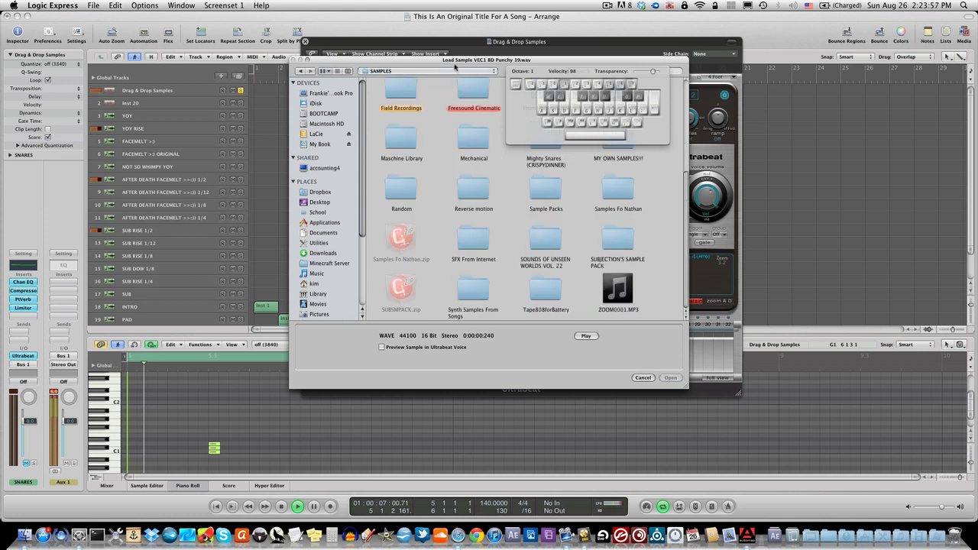
{"action": "left_click_drag", "start_coordinate": [456, 67], "coordinate": [371, 116]}
{"action": "scroll", "coordinate": [408, 220], "scroll_direction": "up", "scroll_amount": 5}
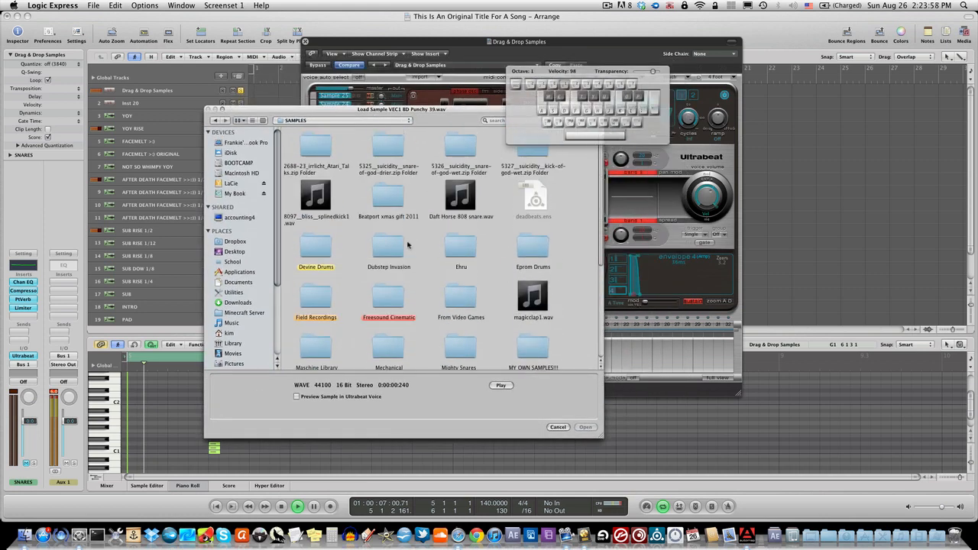
{"action": "left_click", "coordinate": [558, 427]}
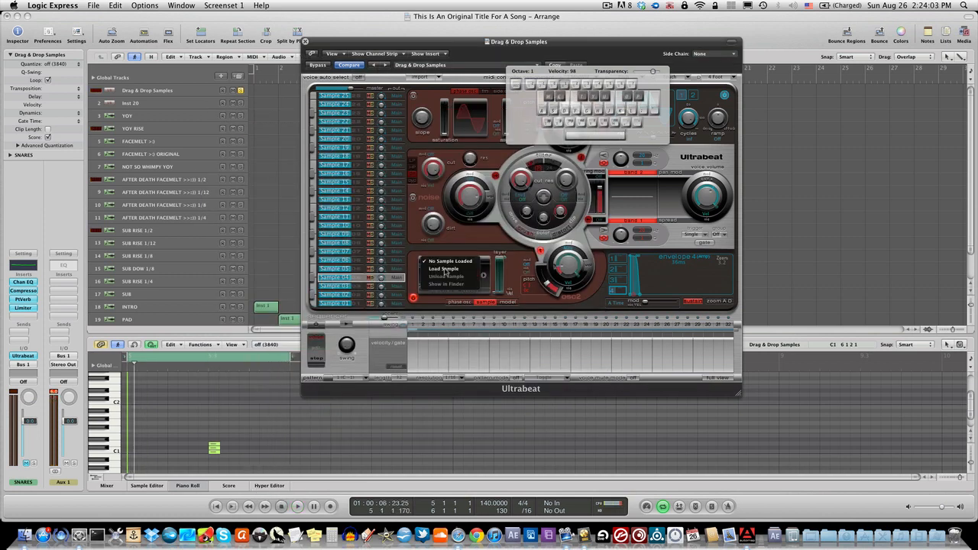
Load 8097__bliss__splinedkick1.wav from the SAMPLES folder into Ultrabeat's Sample 04 slot
{"action": "left_click", "coordinate": [445, 258]}
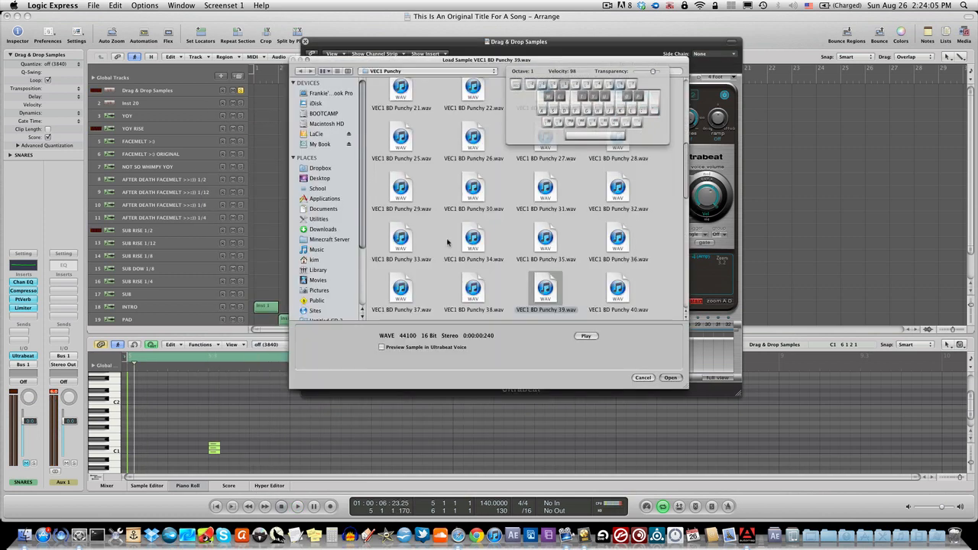
{"action": "left_click", "coordinate": [407, 72]}
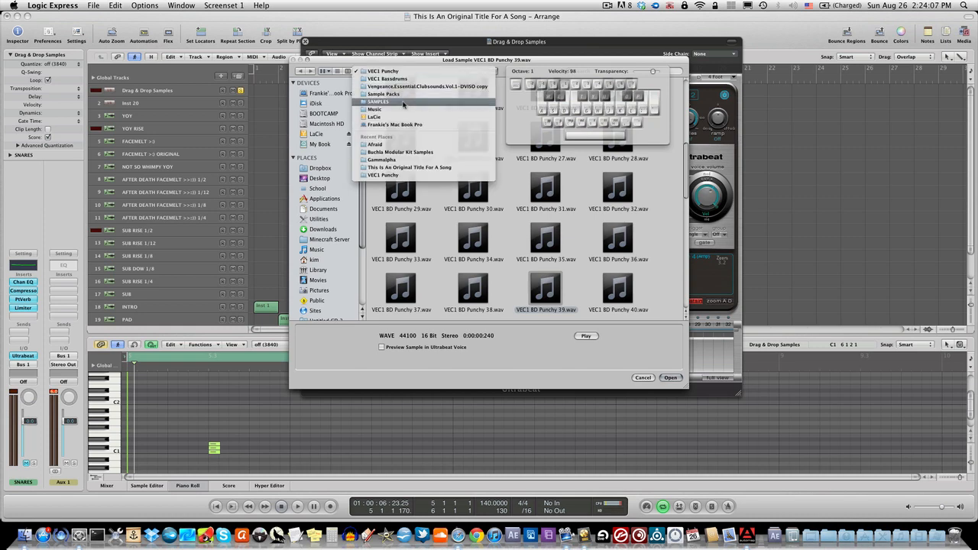
{"action": "left_click", "coordinate": [405, 102]}
{"action": "scroll", "coordinate": [489, 182], "scroll_direction": "up", "scroll_amount": 5}
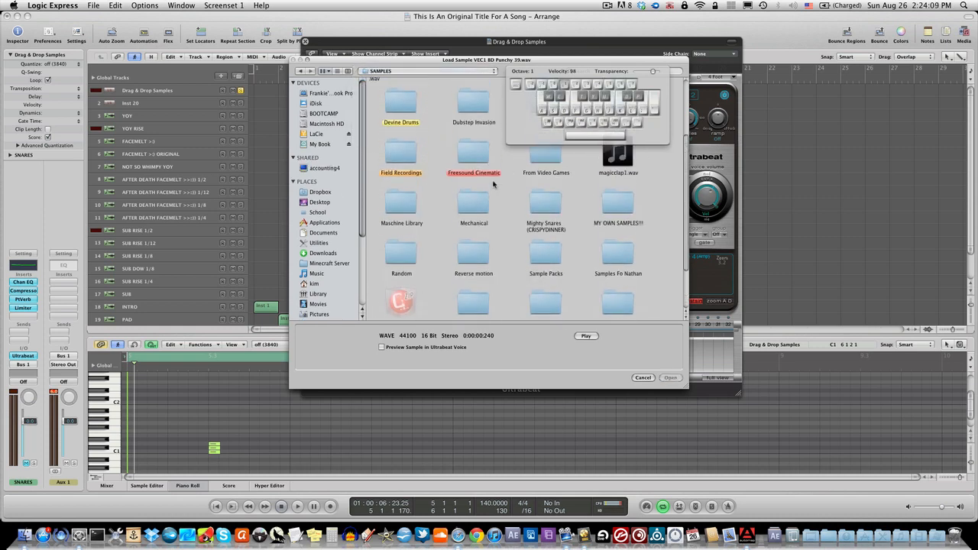
{"action": "left_click", "coordinate": [399, 152]}
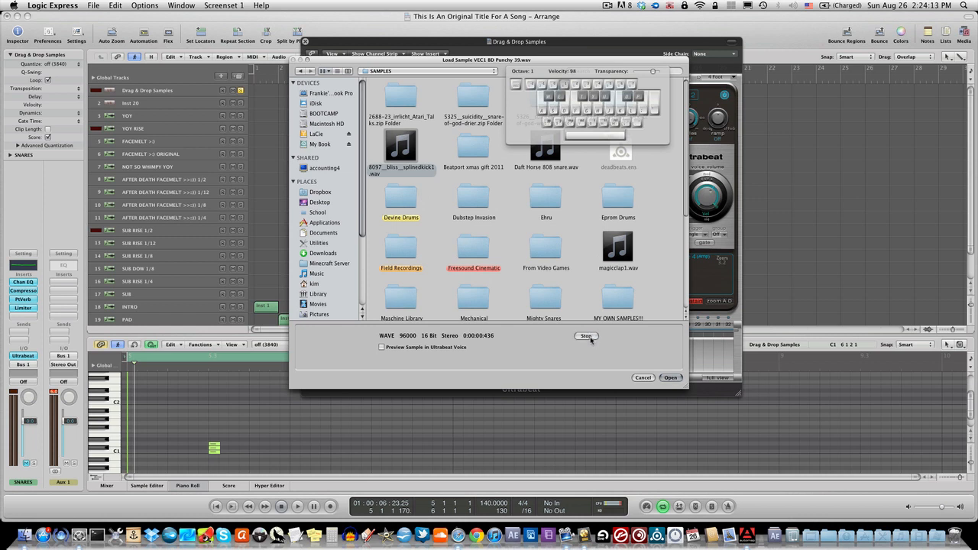
{"action": "left_click", "coordinate": [670, 377]}
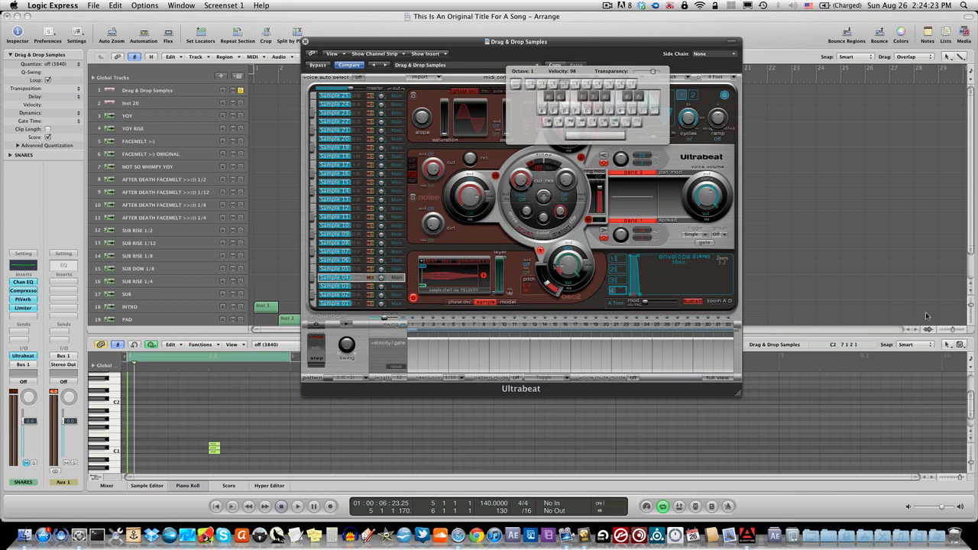
Add a D#1 note with the Pencil tool above the three stacked notes at the start of the Drag & Drop Samples region
{"action": "left_click", "coordinate": [960, 347]}
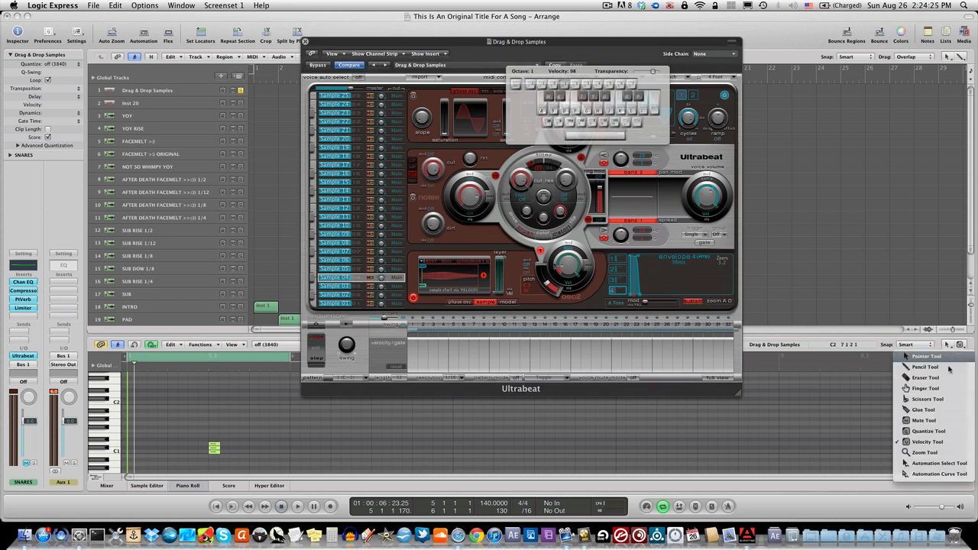
{"action": "left_click", "coordinate": [949, 366]}
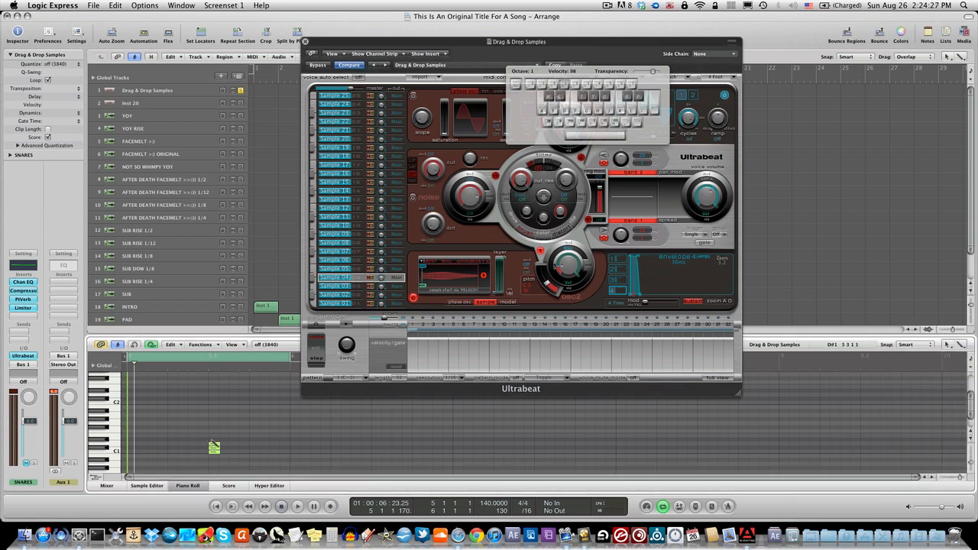
{"action": "key", "text": "space"}
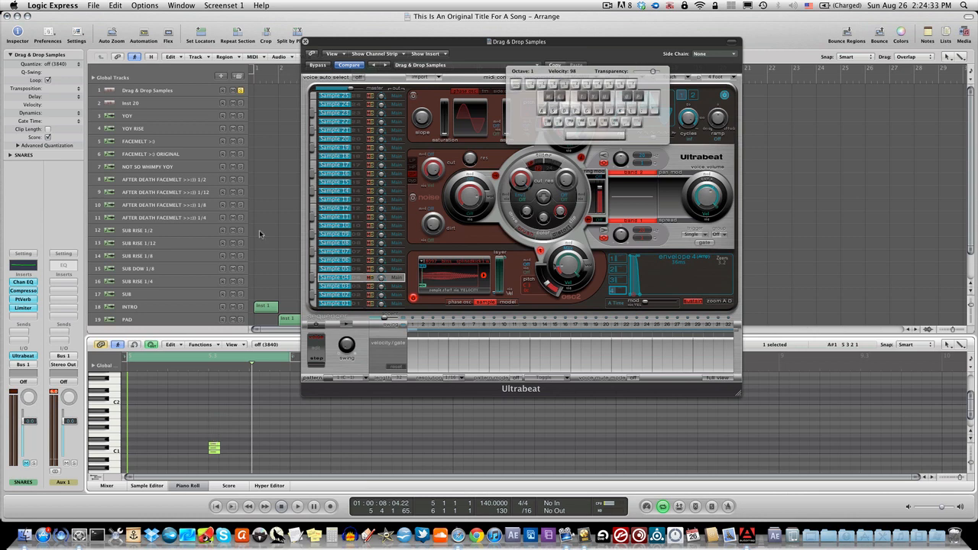
{"action": "left_click_drag", "start_coordinate": [356, 38], "coordinate": [463, 174]}
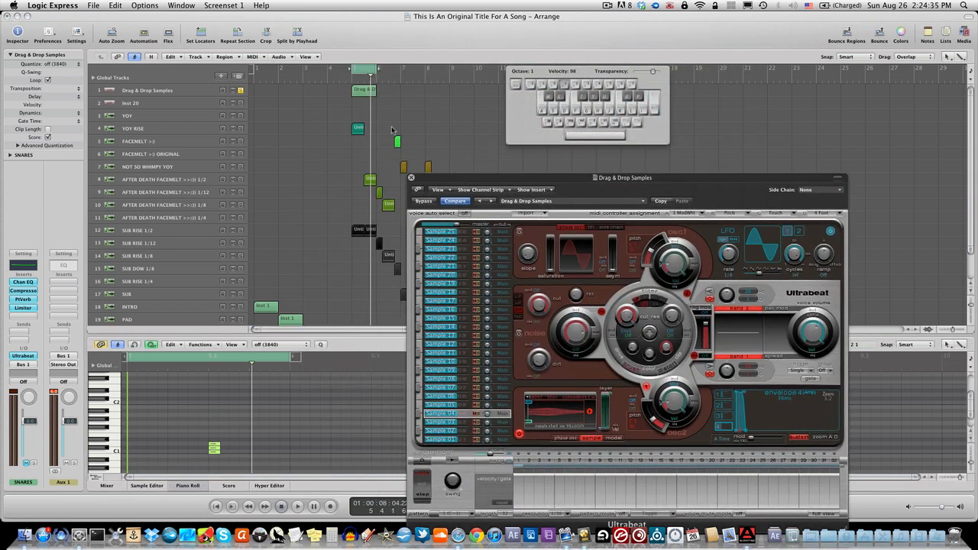
{"action": "left_click", "coordinate": [236, 422]}
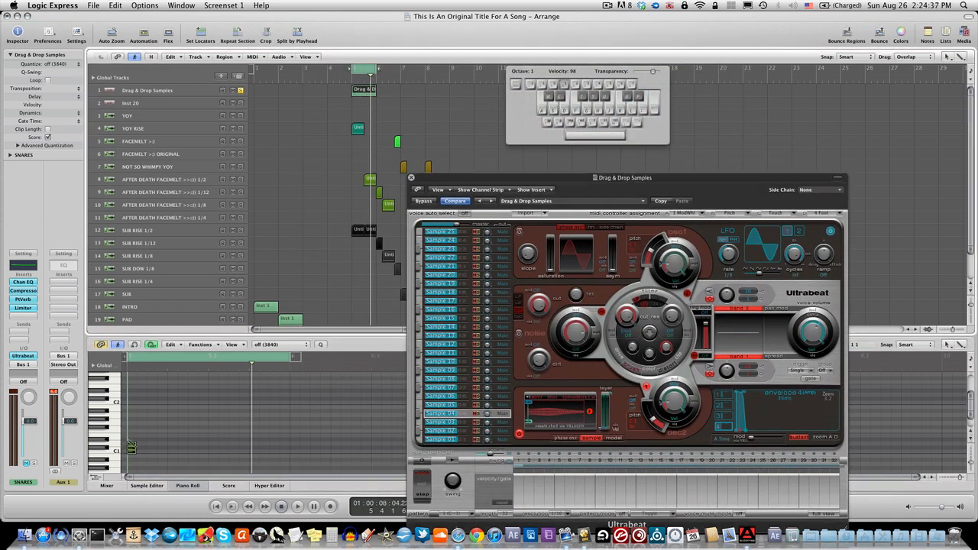
{"action": "left_click", "coordinate": [132, 441]}
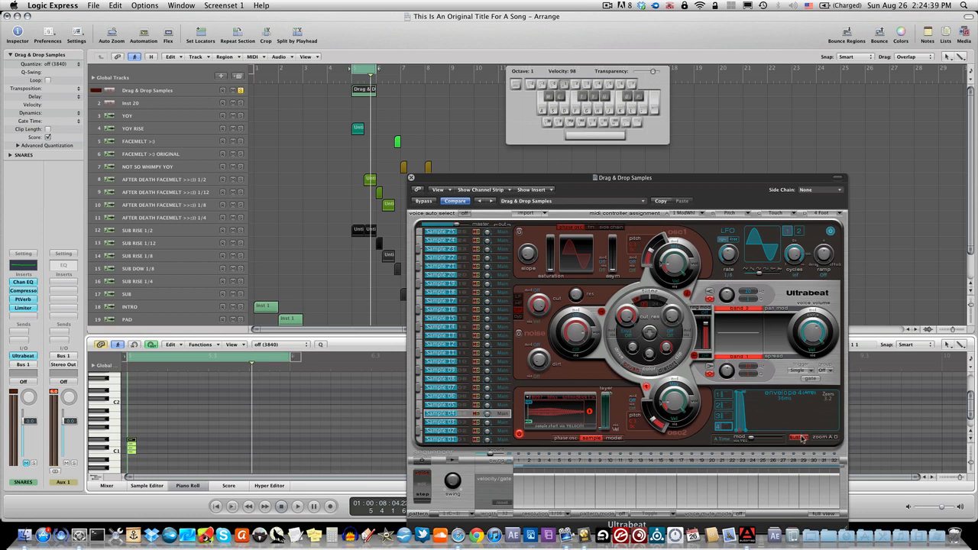
Switch off sustain for Sample 04 and set its envelope 4 decay to about 430 ms while playing the layered kick
{"action": "left_click", "coordinate": [745, 433]}
{"action": "left_click", "coordinate": [797, 438]}
{"action": "left_click_drag", "start_coordinate": [745, 433], "coordinate": [784, 433]}
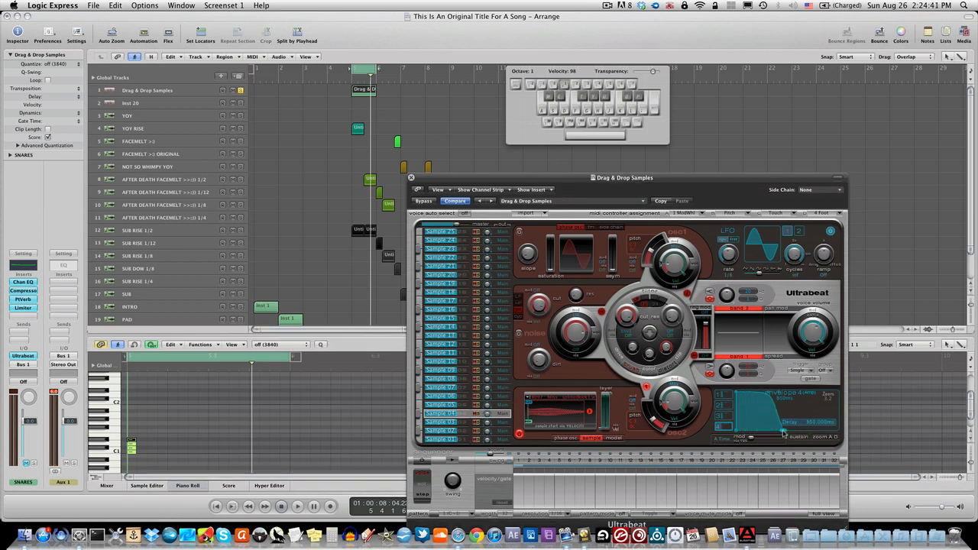
{"action": "key", "text": "space"}
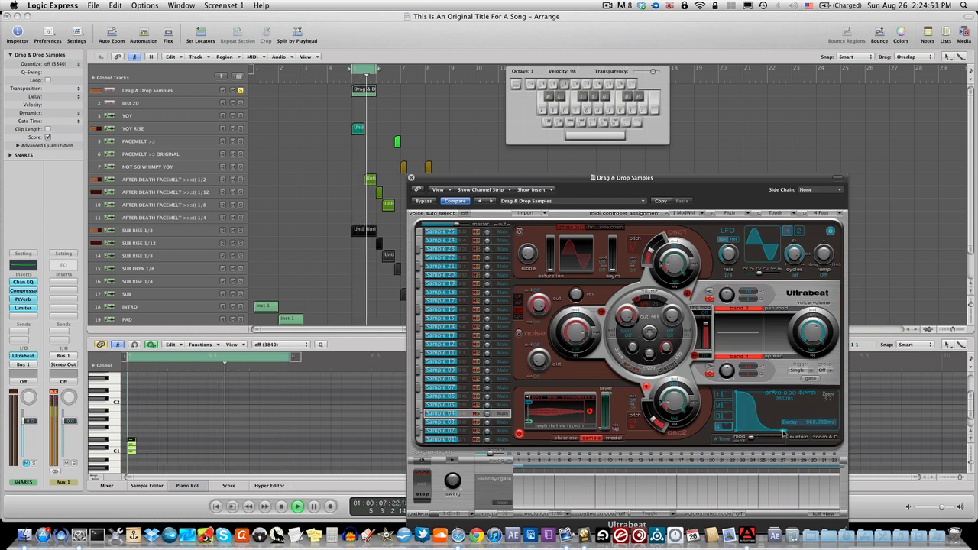
{"action": "left_click_drag", "start_coordinate": [784, 433], "coordinate": [768, 432]}
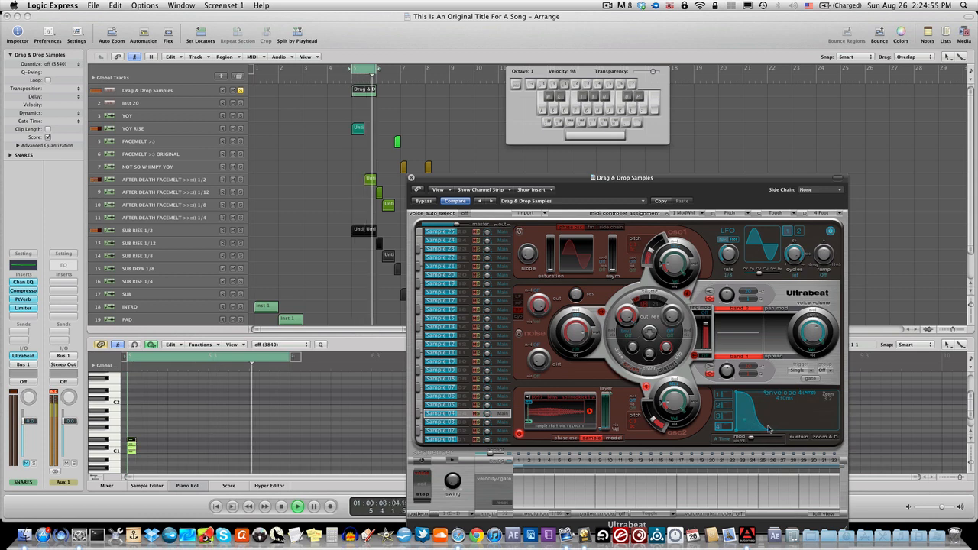
Set Sample 04's envelope 4 decay to about 360 ms, close Ultrabeat and toggle the Drag & Drop Samples track's solo for comparison
{"action": "left_click_drag", "start_coordinate": [769, 430], "coordinate": [755, 434]}
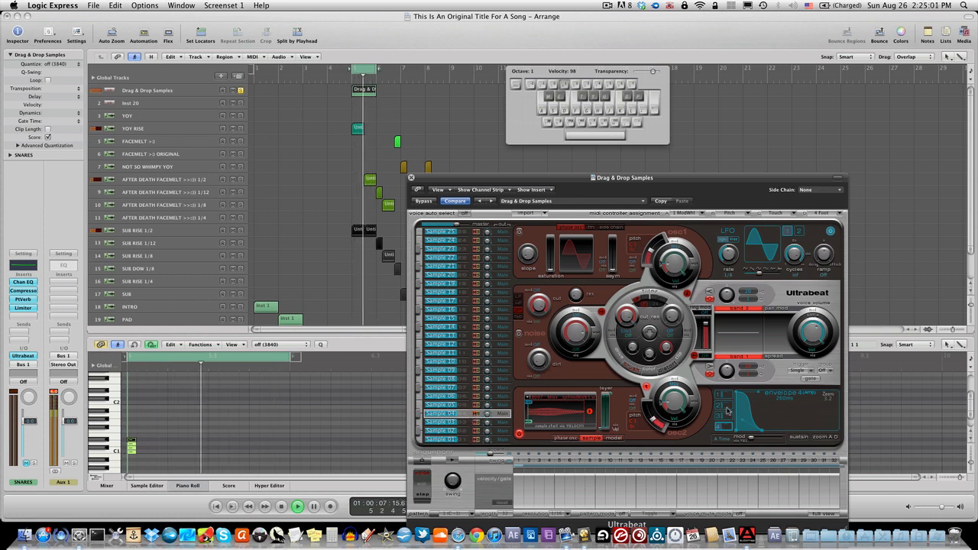
{"action": "mouse_move", "coordinate": [761, 434]}
{"action": "left_mouse_down"}
{"action": "mouse_move", "coordinate": [777, 433]}
{"action": "mouse_move", "coordinate": [766, 433]}
{"action": "left_mouse_up"}
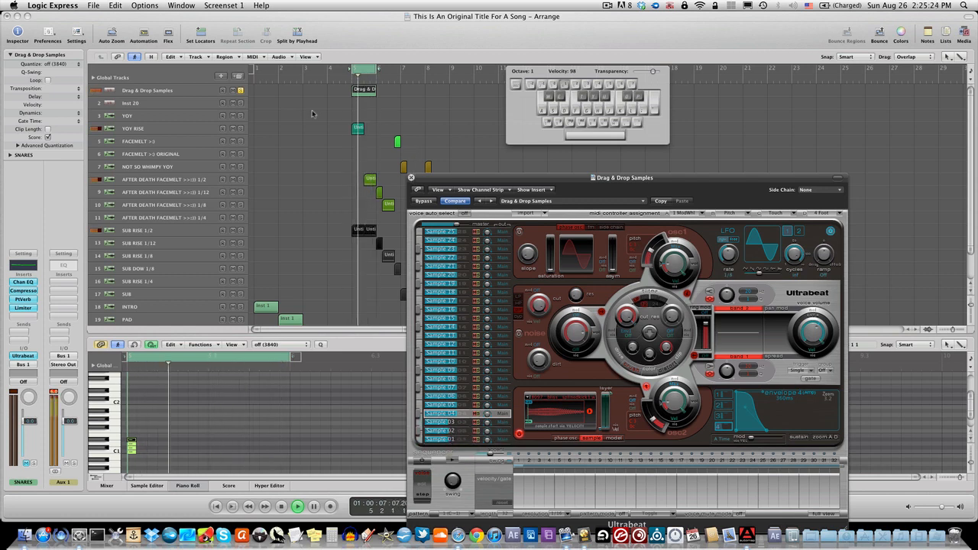
{"action": "left_click", "coordinate": [411, 178]}
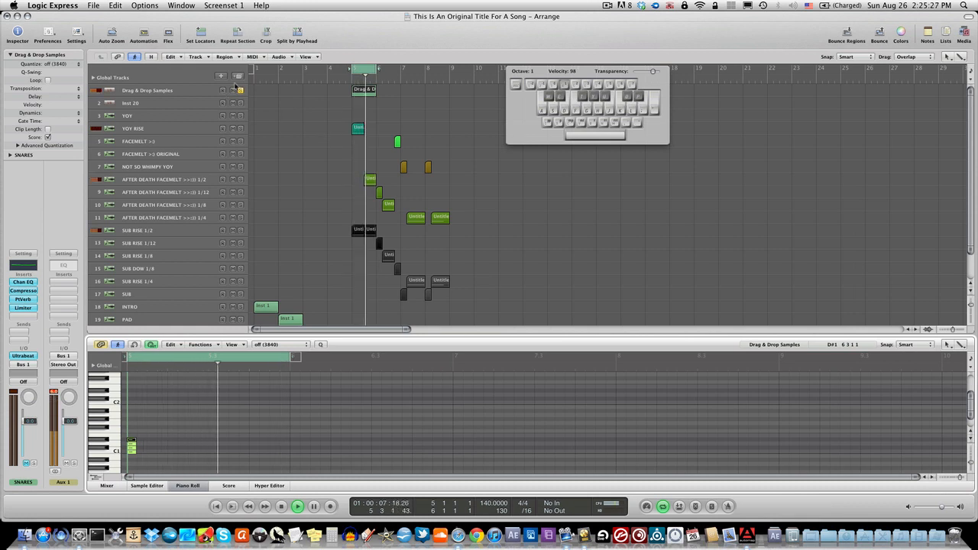
{"action": "left_click", "coordinate": [241, 90]}
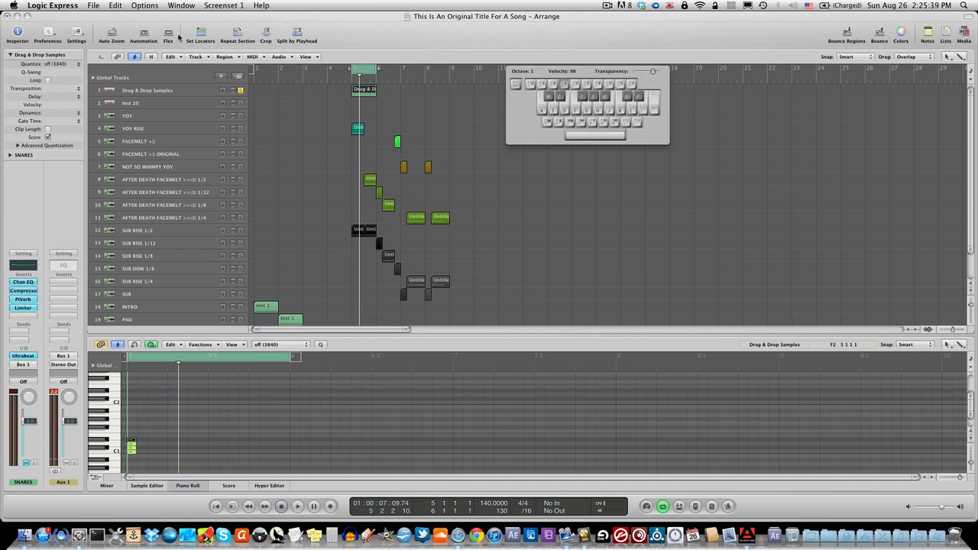
Reopen Ultrabeat on the Drag & Drop Samples track and set Sample 04's envelope 4 decay to about 430 ms during playback
{"action": "left_click", "coordinate": [181, 93]}
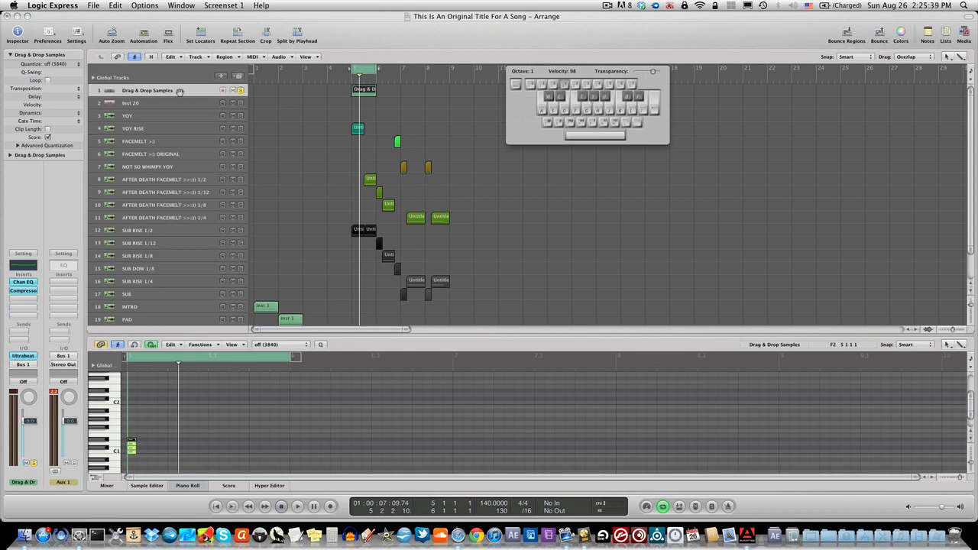
{"action": "left_click", "coordinate": [20, 356]}
{"action": "key", "text": "space"}
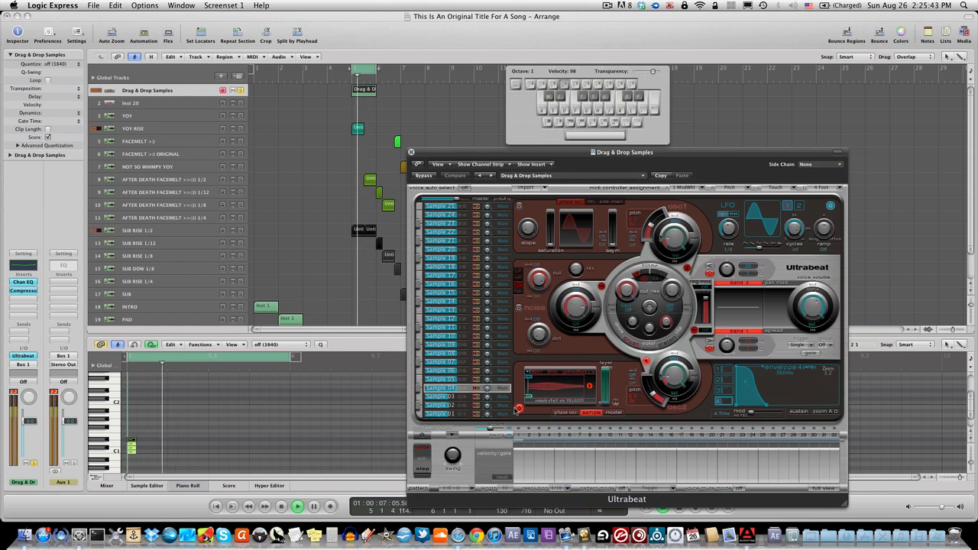
{"action": "left_click_drag", "start_coordinate": [762, 413], "coordinate": [770, 407]}
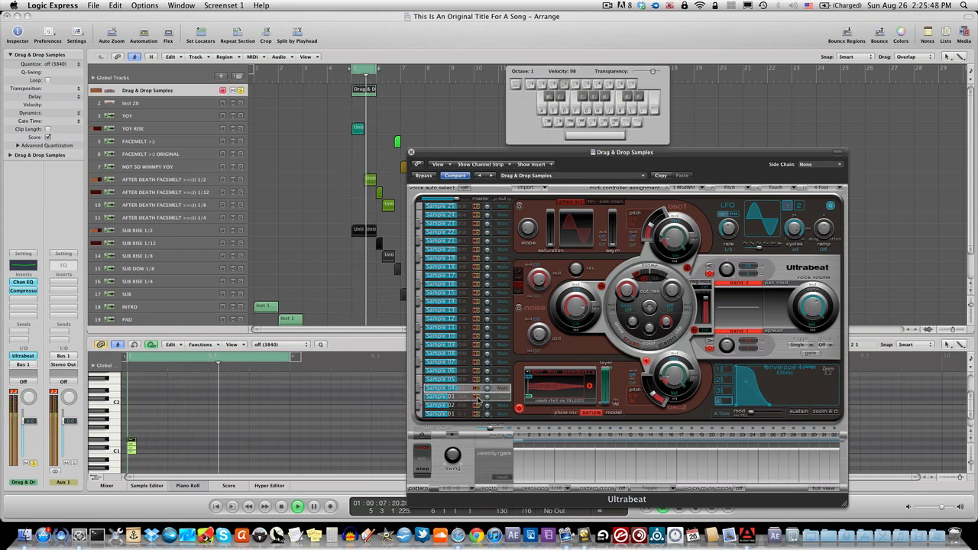
Adjust the envelope 4 decays of Sample 03 and Sample 02, with Sample 02 at about 170 ms, and close Ultrabeat
{"action": "left_click", "coordinate": [479, 398]}
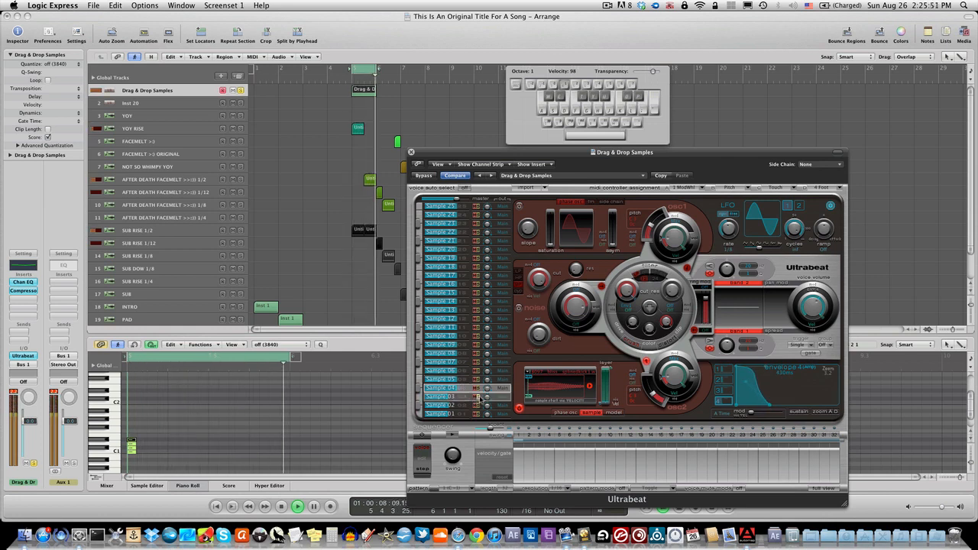
{"action": "left_click_drag", "start_coordinate": [435, 401], "coordinate": [440, 401]}
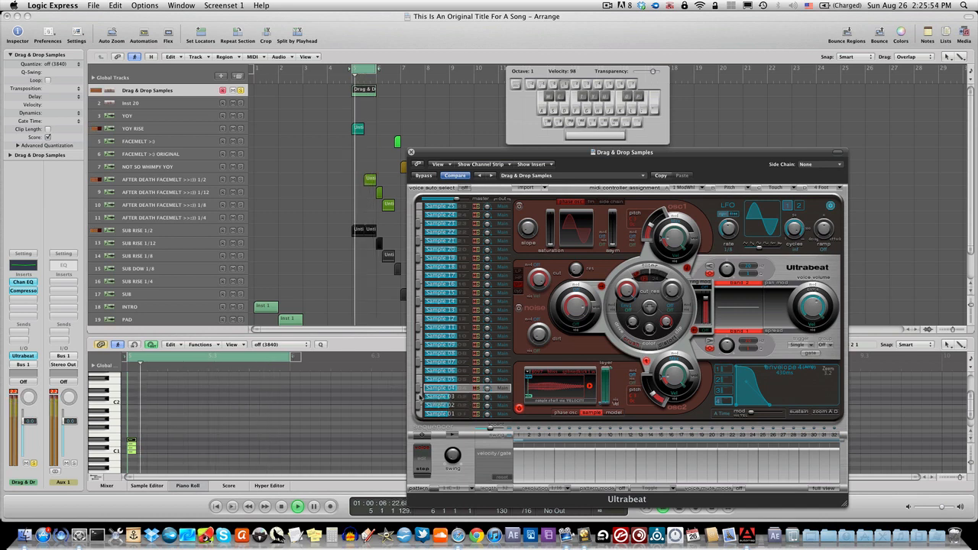
{"action": "left_click", "coordinate": [436, 398]}
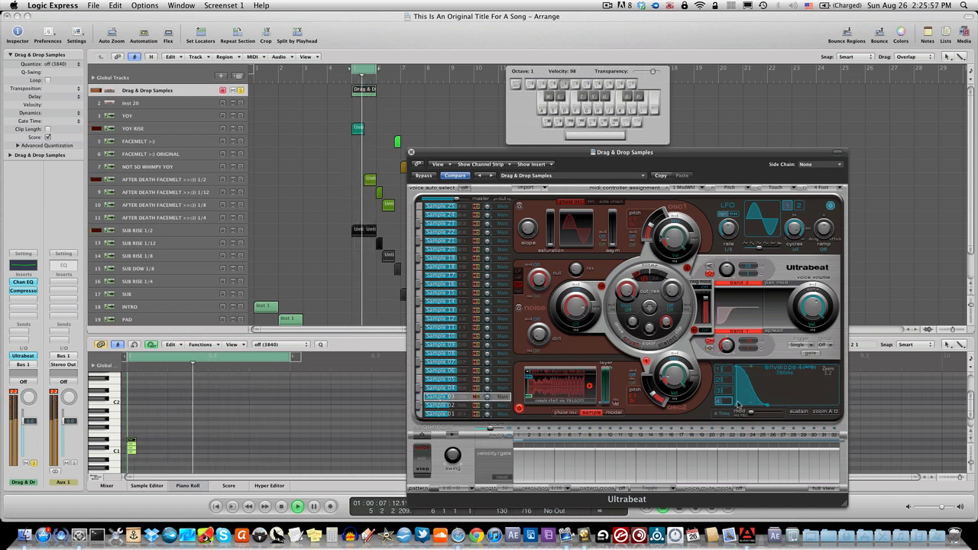
{"action": "mouse_move", "coordinate": [768, 407]}
{"action": "left_click_drag", "start_coordinate": [768, 407], "coordinate": [761, 405]}
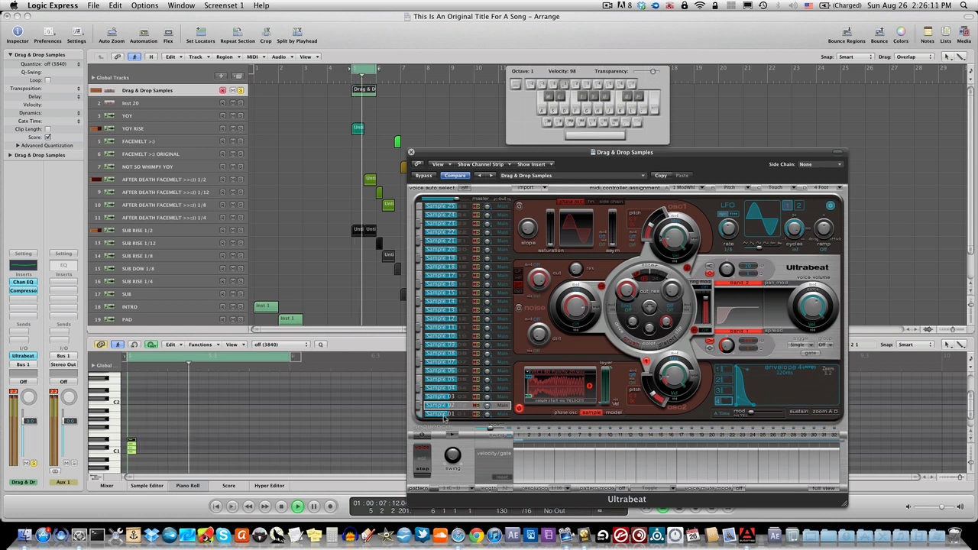
{"action": "mouse_move", "coordinate": [754, 407]}
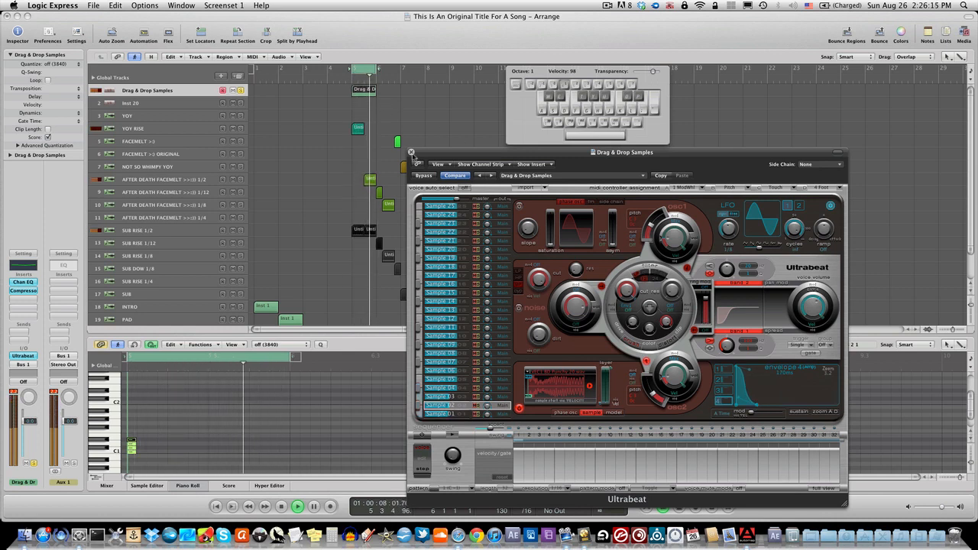
{"action": "key", "text": "super+w"}
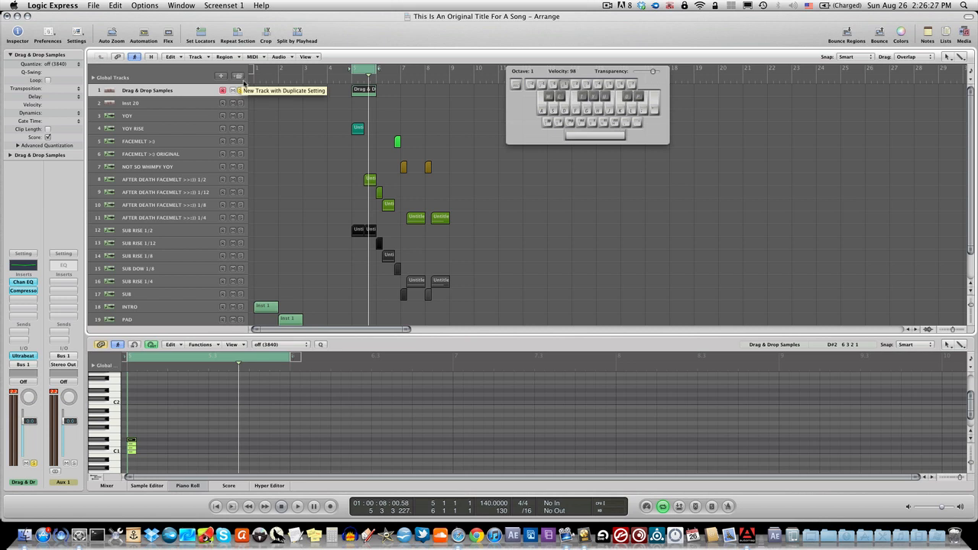
Select the four stacked kick notes and copy the Drag & Drop Samples region onto the Inst 20 track at bar 5
{"action": "left_click", "coordinate": [240, 91]}
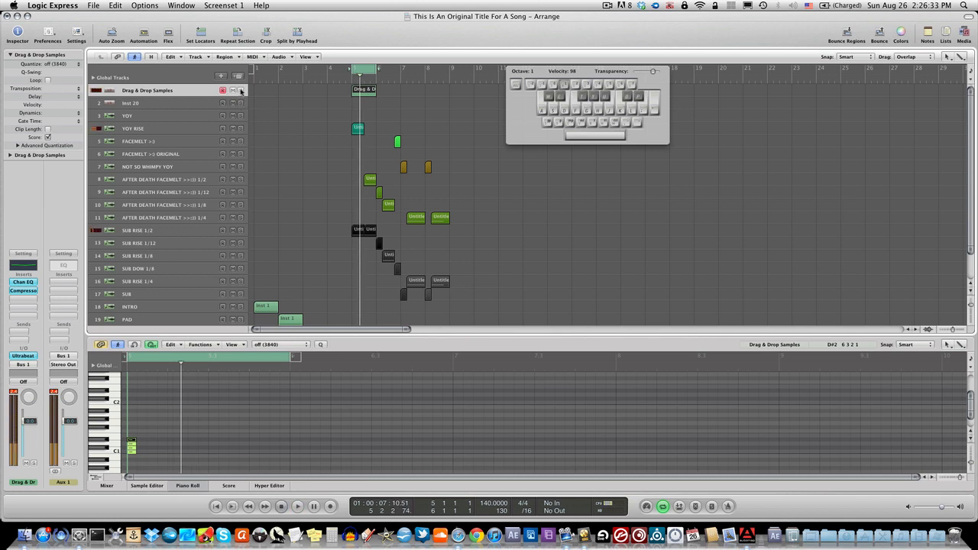
{"action": "left_click_drag", "start_coordinate": [159, 465], "coordinate": [126, 434]}
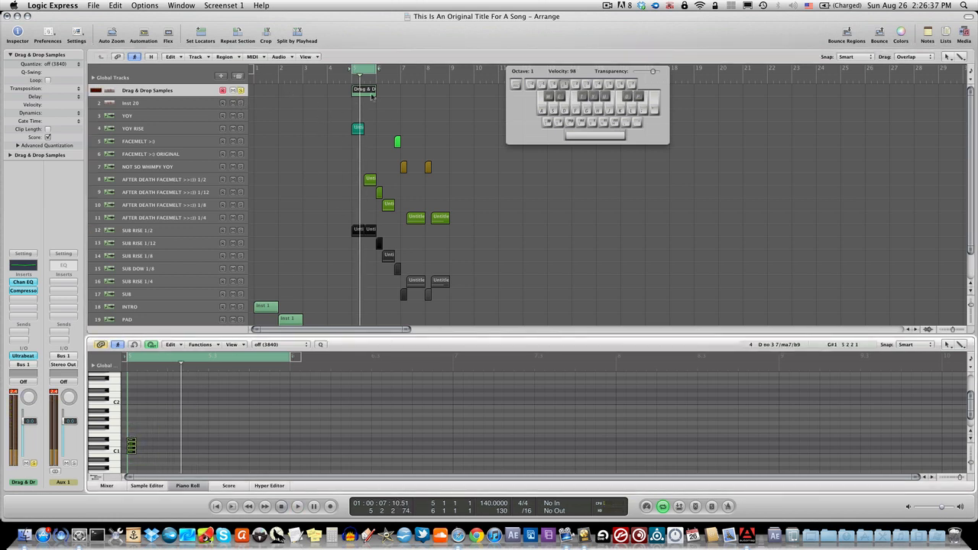
{"action": "mouse_move", "coordinate": [363, 95]}
{"action": "left_mouse_down"}
{"action": "mouse_move", "coordinate": [336, 102]}
{"action": "mouse_move", "coordinate": [359, 110]}
{"action": "left_mouse_up"}
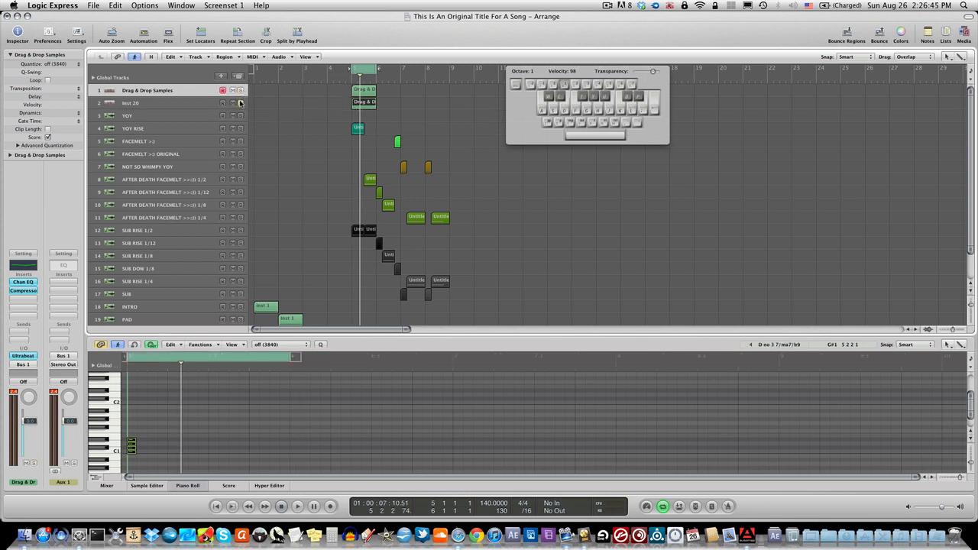
Rename the Drag & Drop Samples track as KICKS and the Inst 20 track as SNAYERS
{"action": "double_click", "coordinate": [163, 94]}
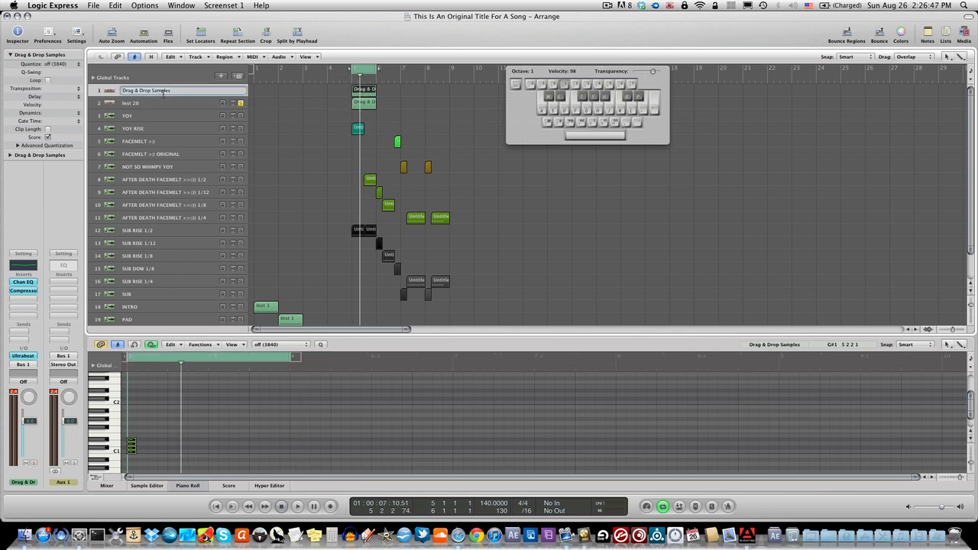
{"action": "key", "text": "BackSpace"}
{"action": "type", "text": "KICKS"}
{"action": "key", "text": "Return"}
{"action": "double_click", "coordinate": [151, 103]}
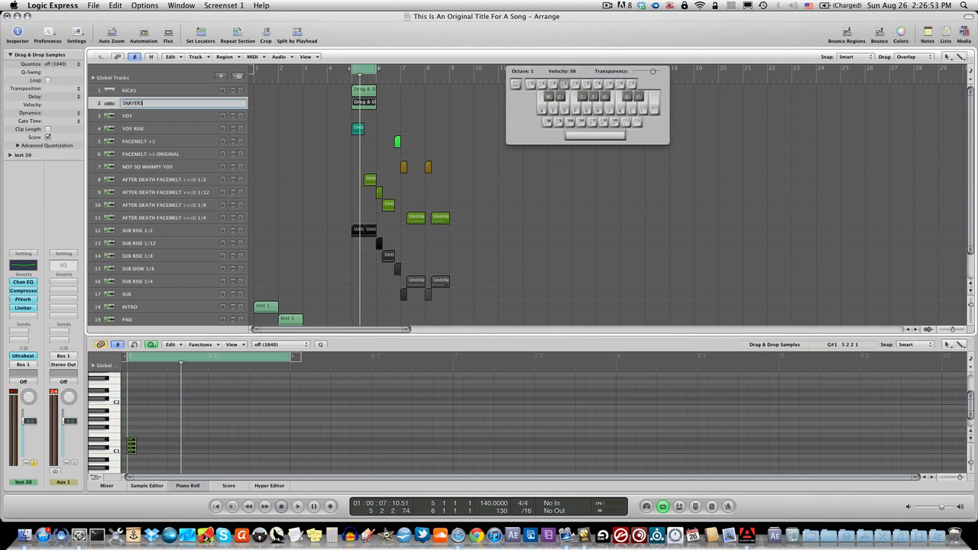
{"action": "key", "text": "Return"}
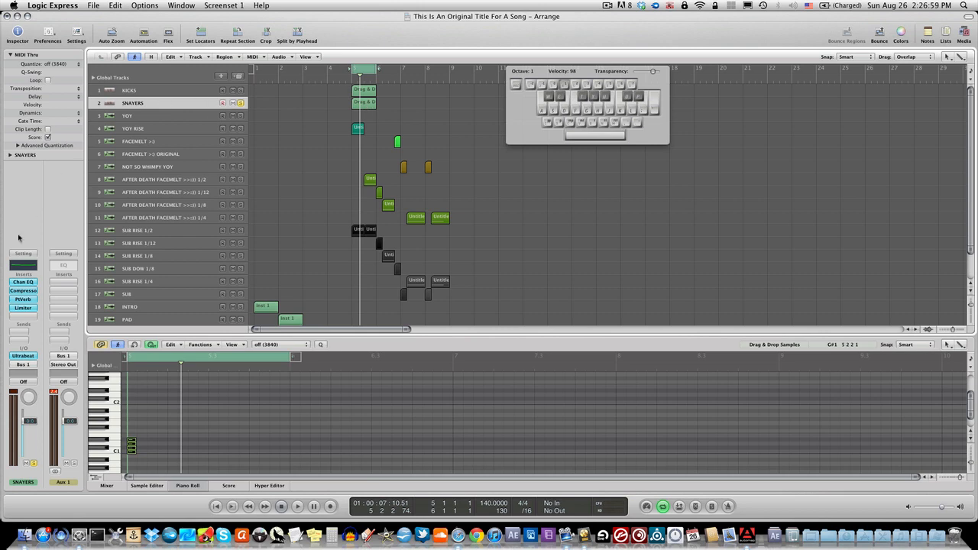
Open Ultrabeat on the SNAYERS track and load the Drag & Drop Samples setting from the 01 Drum Kits presets
{"action": "left_click", "coordinate": [30, 356]}
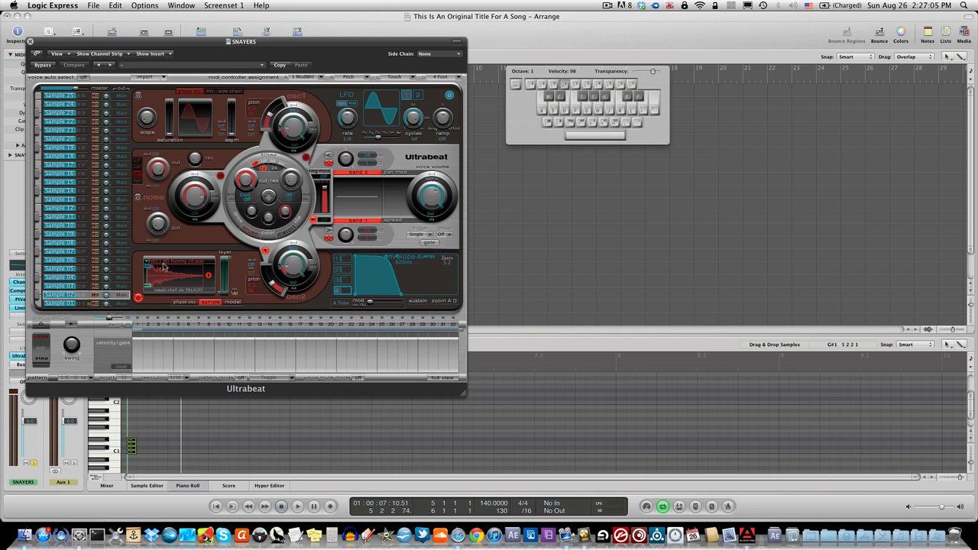
{"action": "left_click", "coordinate": [115, 303]}
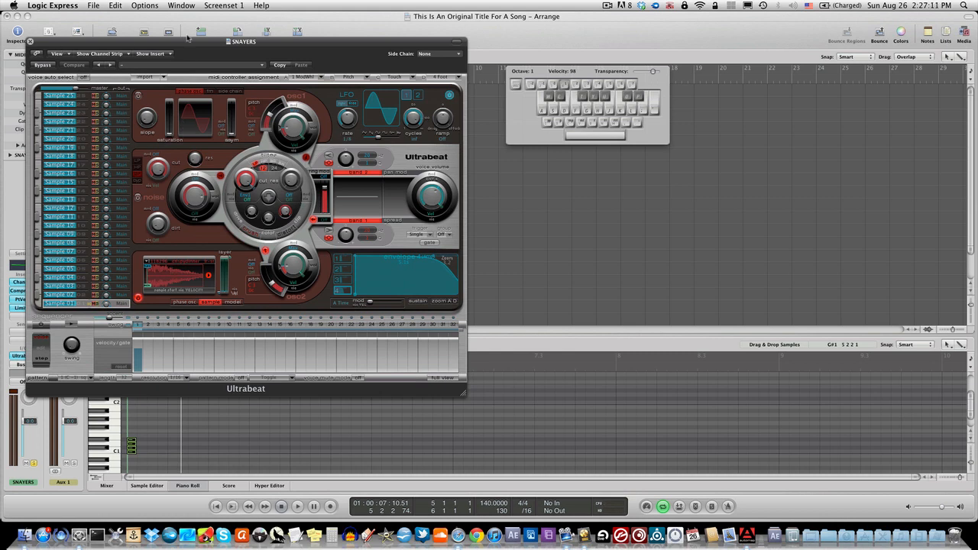
{"action": "left_click", "coordinate": [262, 67]}
{"action": "mouse_move", "coordinate": [309, 197]}
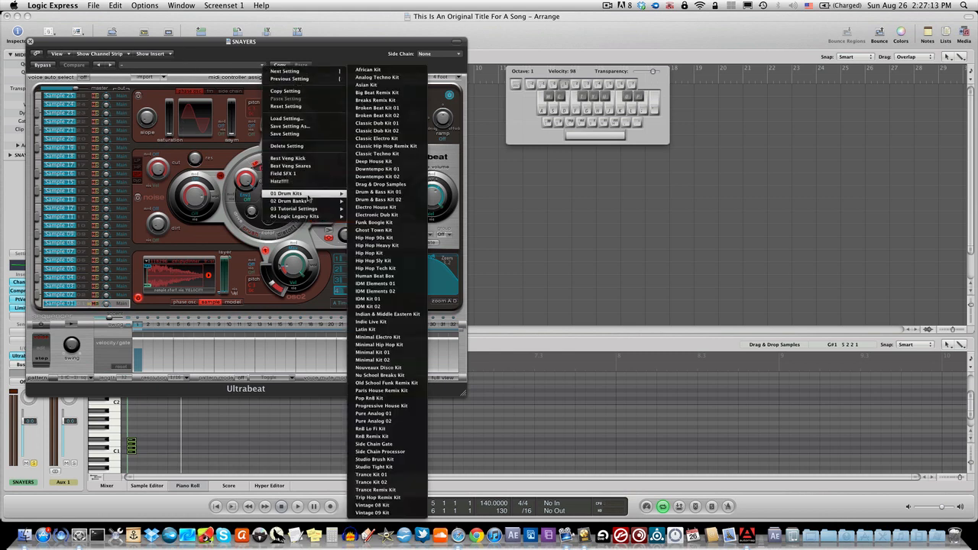
{"action": "left_click", "coordinate": [360, 185]}
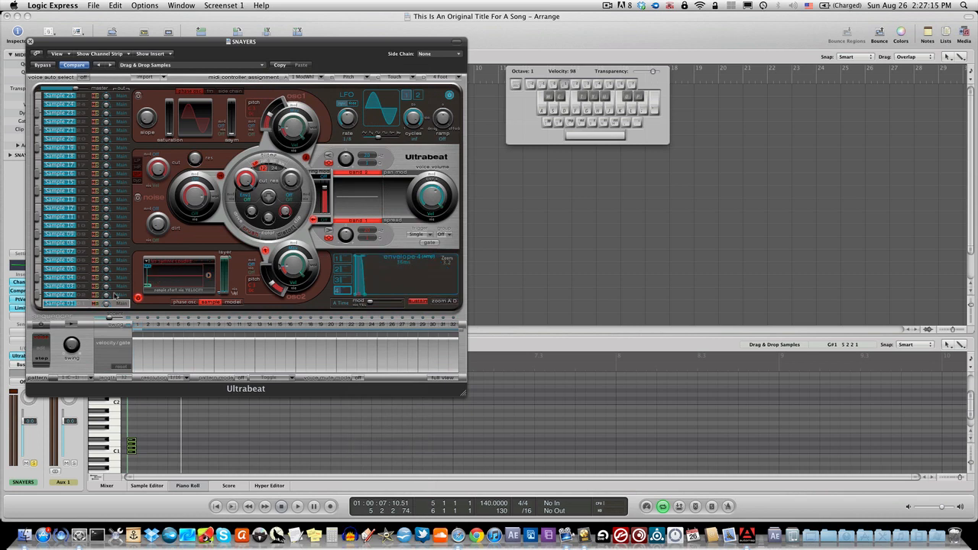
Start loading a sample into Sample 01 and browse to the Mighty Snares (CRISPYDINNER) folder inside SAMPLES on the LaCie drive
{"action": "left_click", "coordinate": [176, 270]}
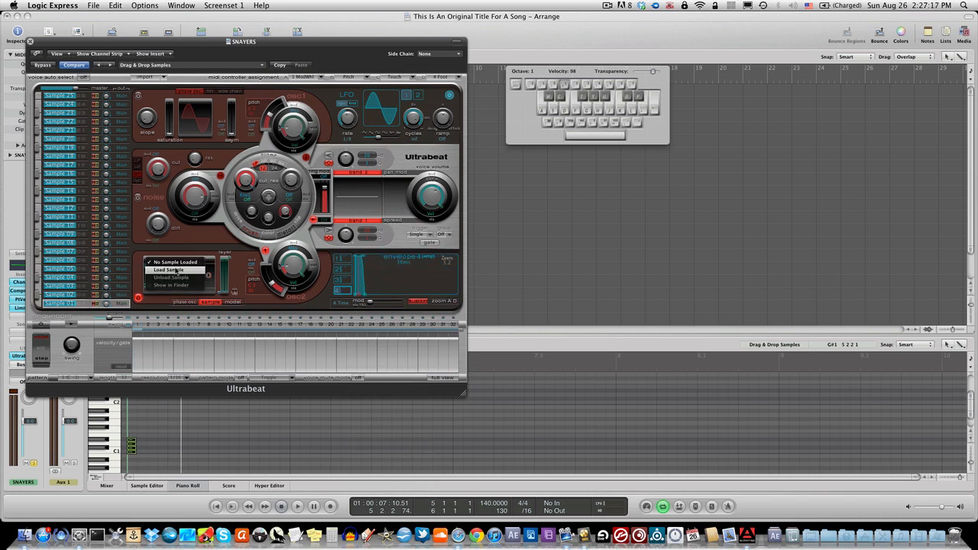
{"action": "left_click", "coordinate": [321, 134]}
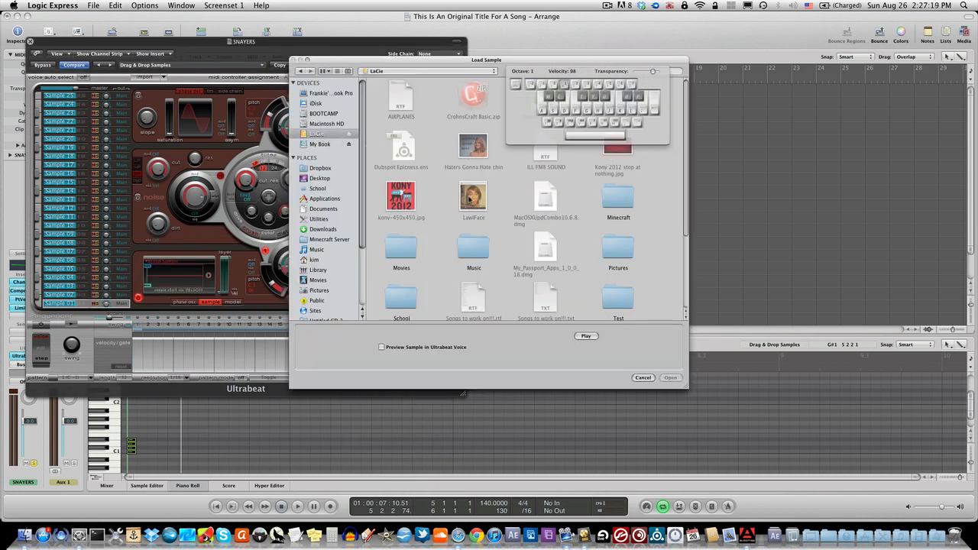
{"action": "double_click", "coordinate": [473, 246]}
{"action": "double_click", "coordinate": [616, 296]}
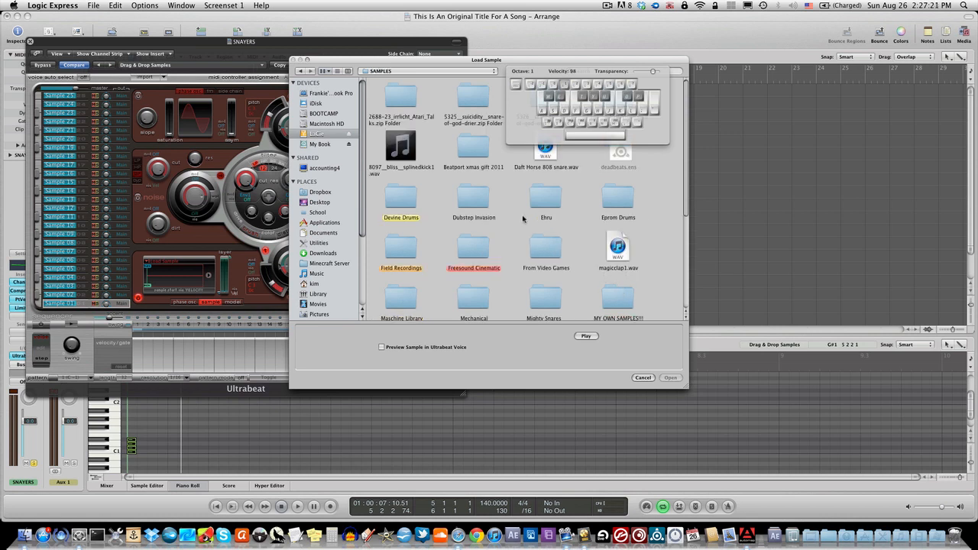
{"action": "scroll", "coordinate": [498, 228], "scroll_direction": "down", "scroll_amount": 2}
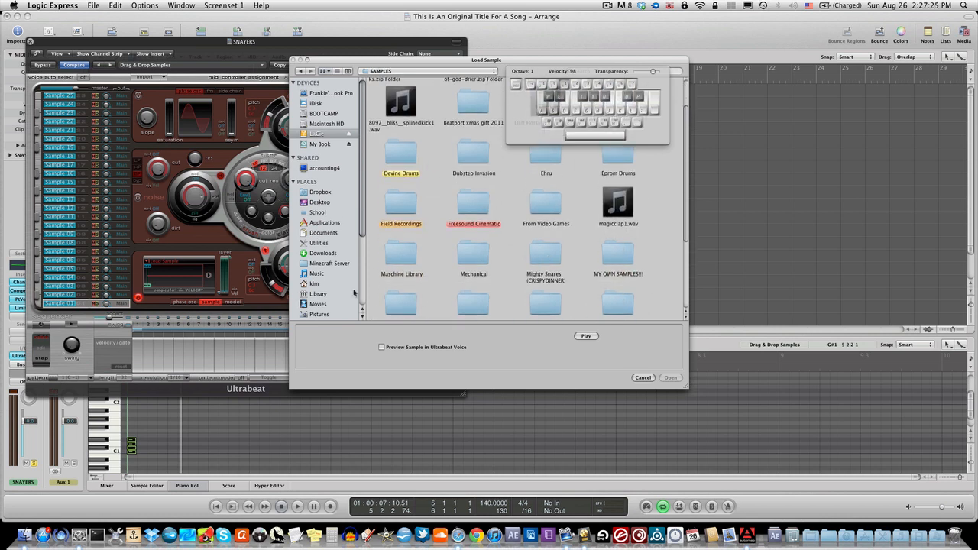
{"action": "double_click", "coordinate": [545, 256]}
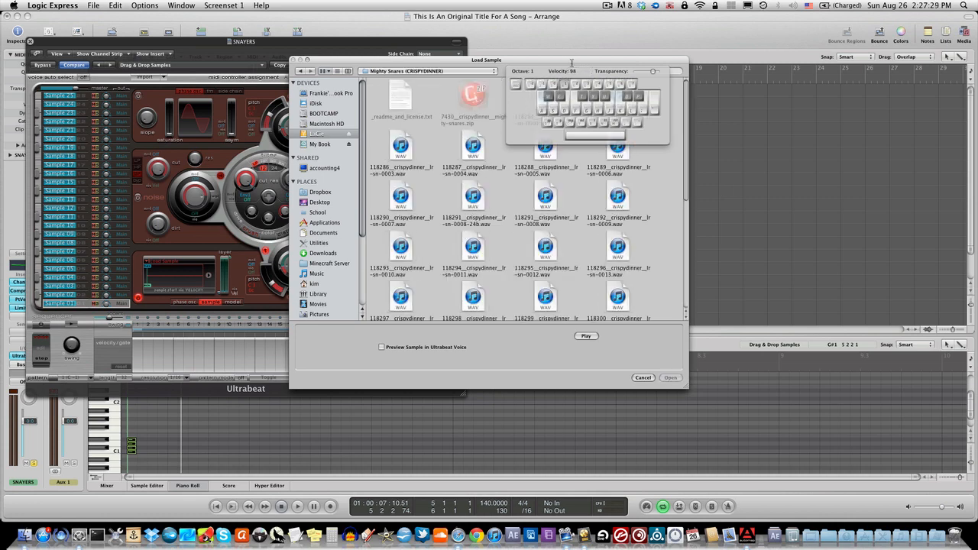
{"action": "left_click_drag", "start_coordinate": [566, 61], "coordinate": [524, 66]}
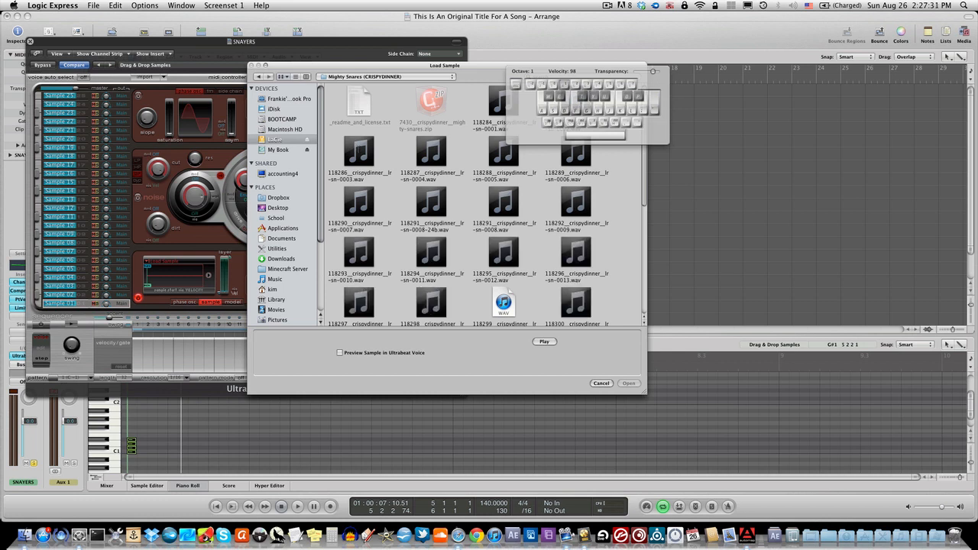
Audition several crispydinner snares, including sn-0008-24b, sn-0012 and sn-0011, and close the sample browser without loading one
{"action": "left_click", "coordinate": [359, 152]}
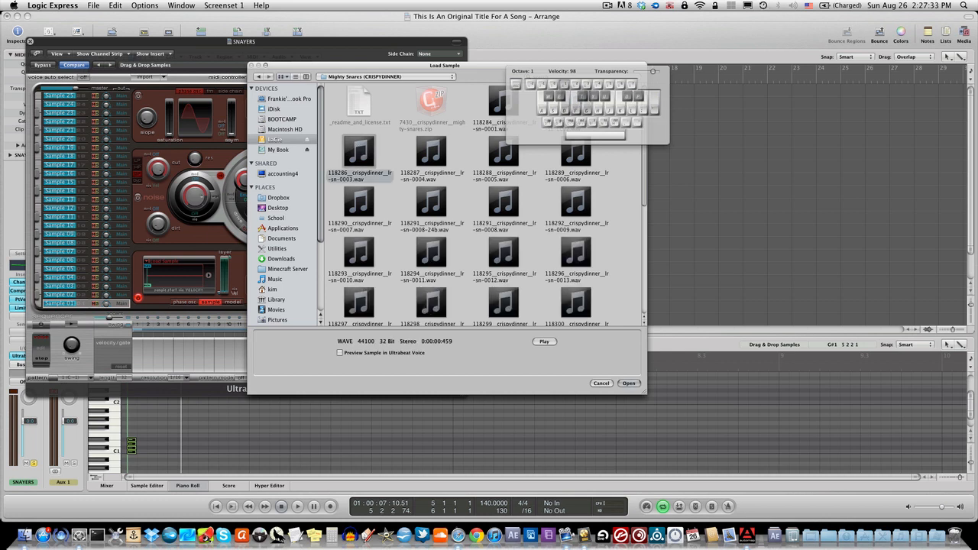
{"action": "left_click", "coordinate": [428, 244]}
{"action": "left_click", "coordinate": [442, 195]}
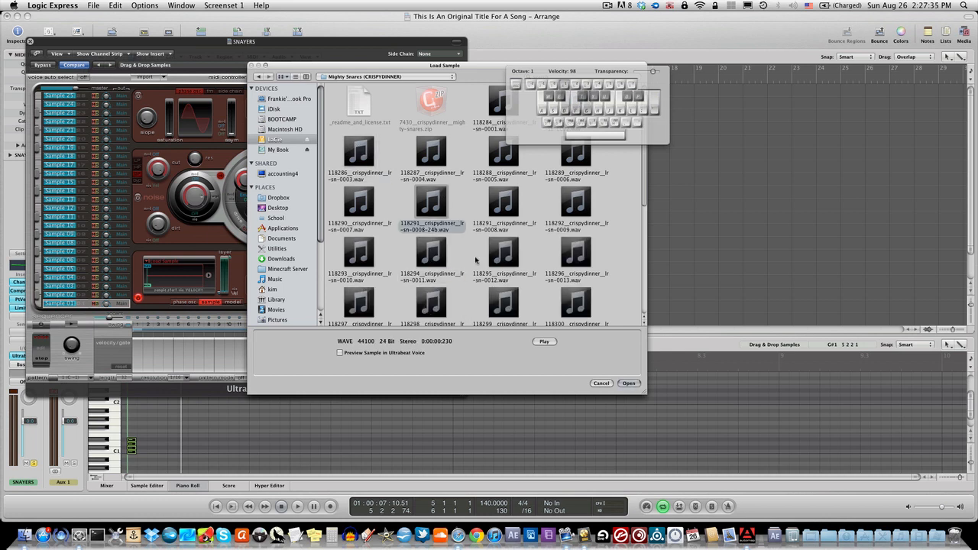
{"action": "left_click", "coordinate": [539, 342]}
{"action": "left_click", "coordinate": [505, 260]}
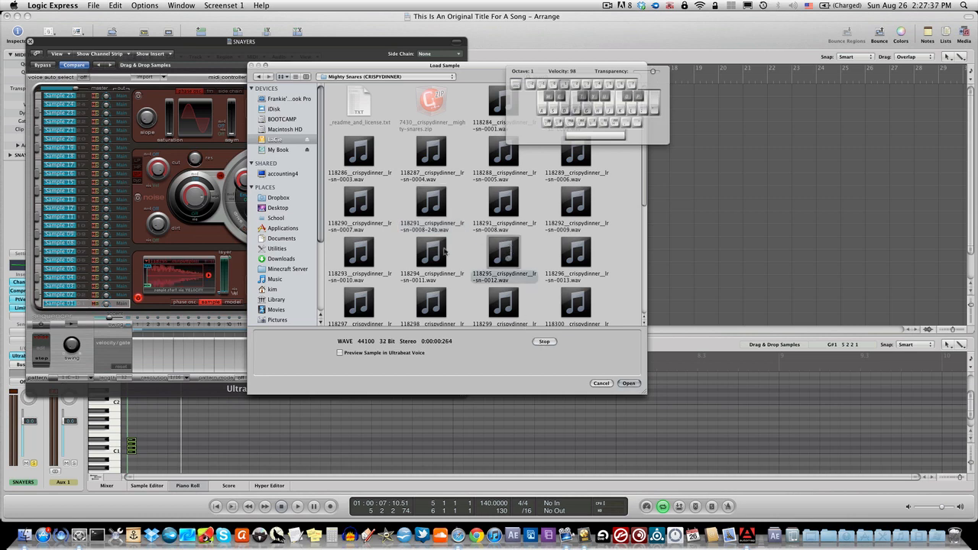
{"action": "left_click", "coordinate": [446, 252]}
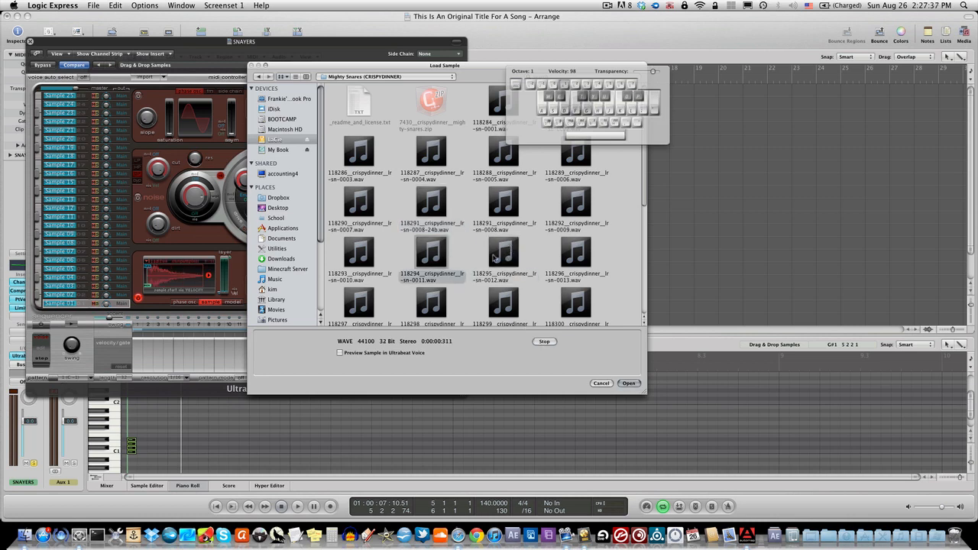
{"action": "left_click", "coordinate": [575, 202]}
{"action": "left_click", "coordinate": [600, 382]}
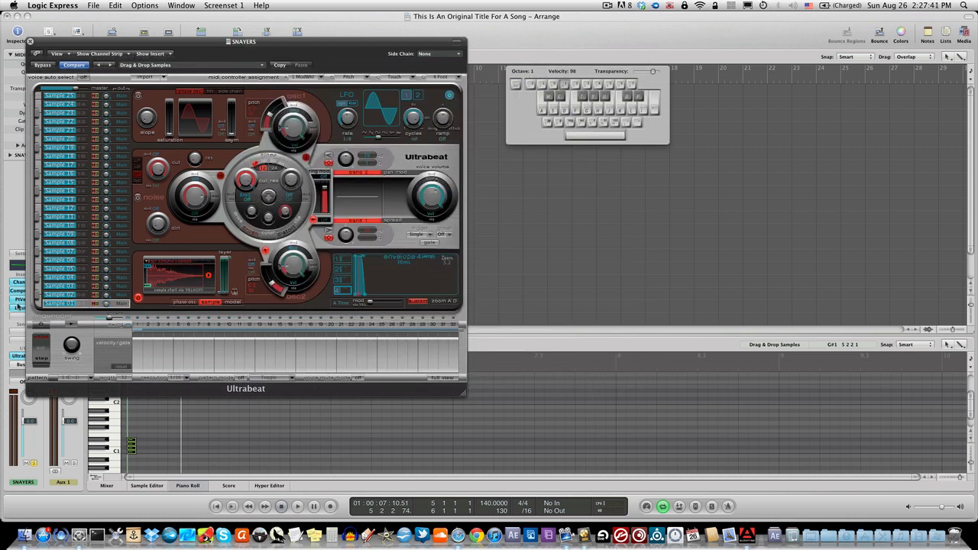
Remove the PlatinumVerb effect from the SNAYERS channel strip
{"action": "left_click", "coordinate": [20, 300]}
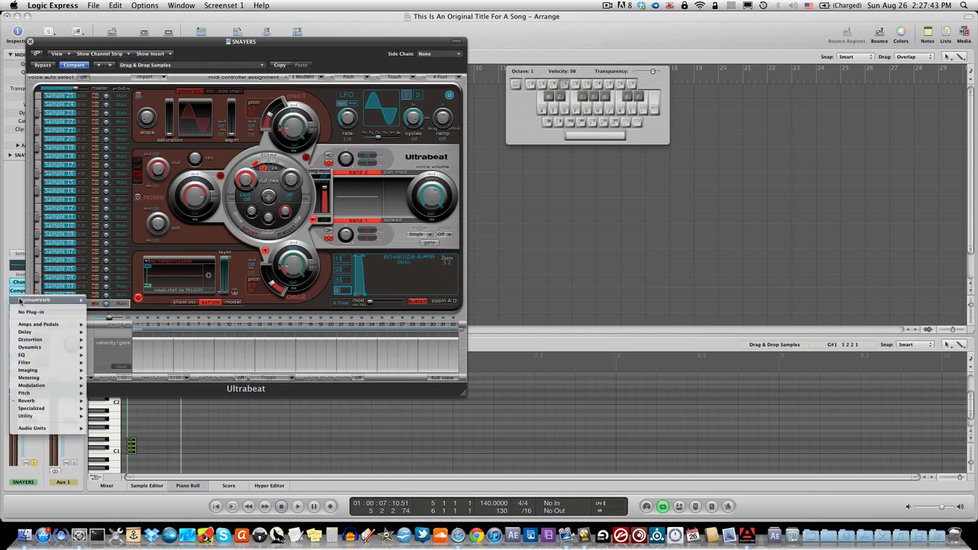
{"action": "left_click", "coordinate": [24, 313]}
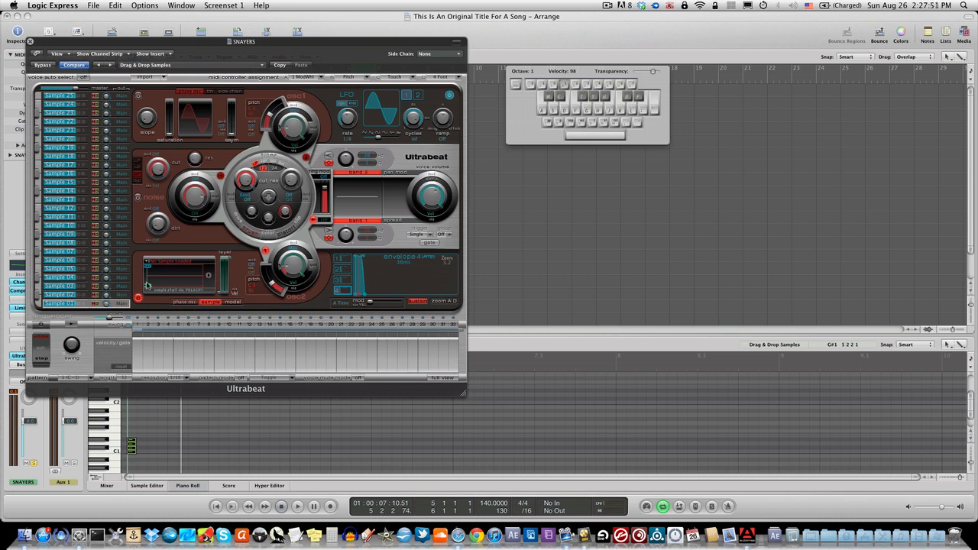
Preview crispydinner sn-0013.wav in SAMPLES > Mighty Snares (CRISPYDINNER) on the LaCie drive and load it into Sample 01
{"action": "left_click", "coordinate": [148, 262]}
{"action": "left_click", "coordinate": [165, 271]}
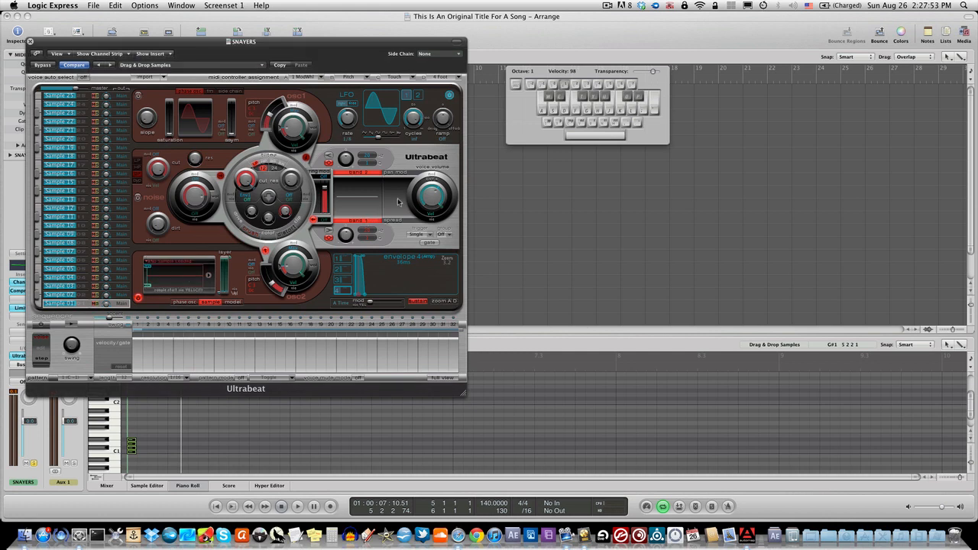
{"action": "left_click", "coordinate": [327, 137]}
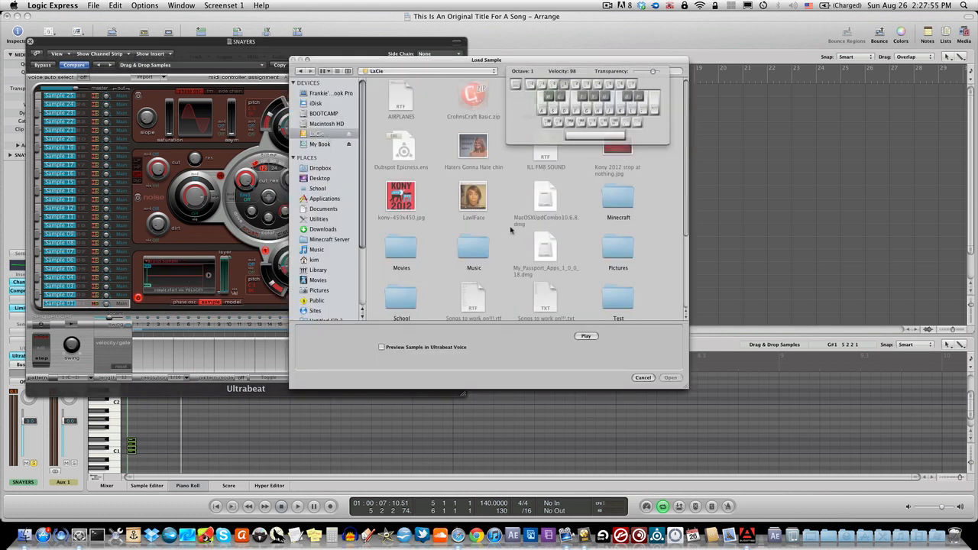
{"action": "double_click", "coordinate": [464, 239]}
{"action": "double_click", "coordinate": [619, 304]}
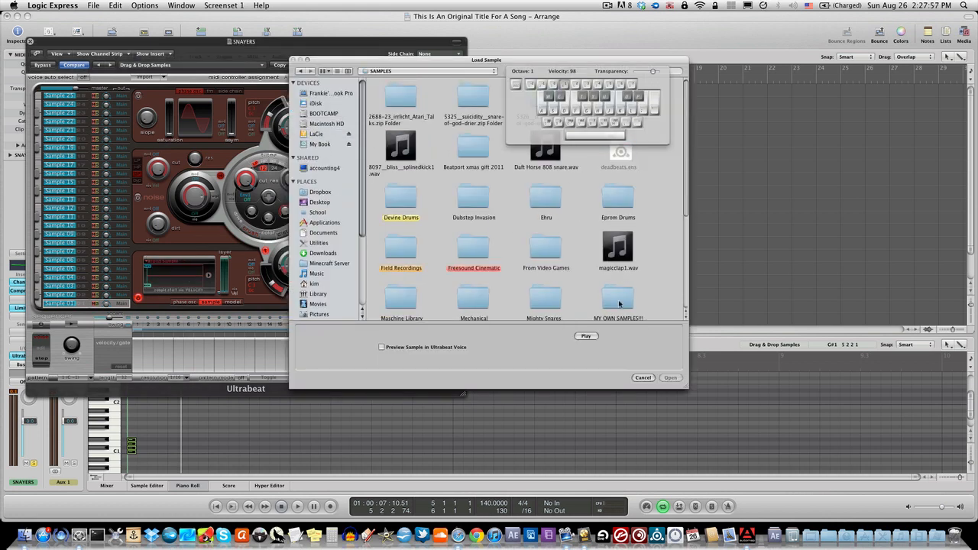
{"action": "scroll", "coordinate": [640, 264], "scroll_direction": "down", "scroll_amount": 2}
{"action": "double_click", "coordinate": [559, 259]}
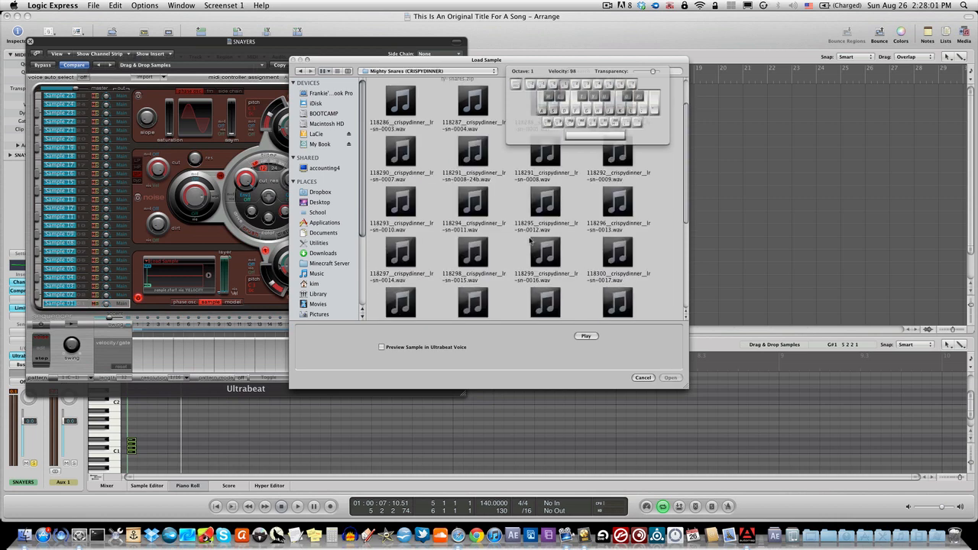
{"action": "scroll", "coordinate": [531, 243], "scroll_direction": "down", "scroll_amount": 1}
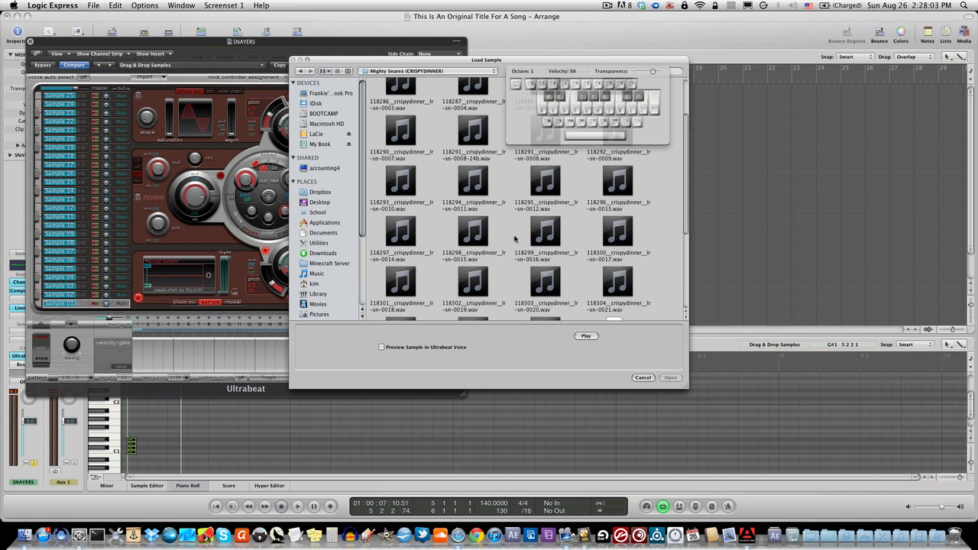
{"action": "left_click", "coordinate": [590, 173]}
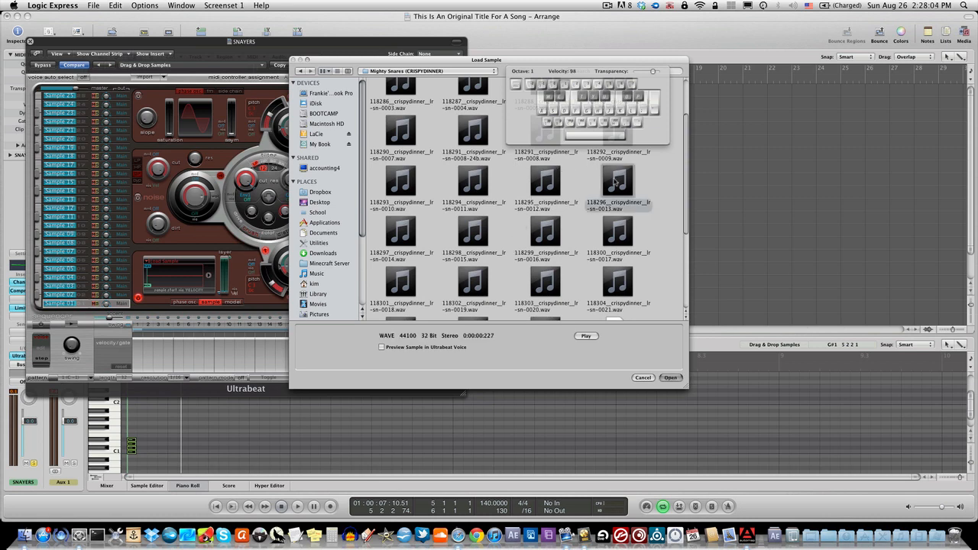
{"action": "left_click", "coordinate": [586, 336]}
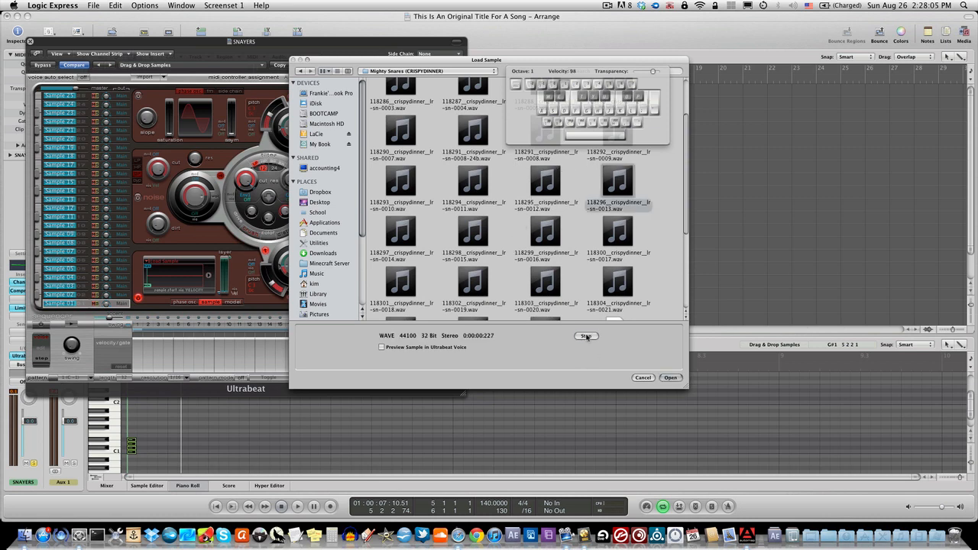
{"action": "left_click", "coordinate": [669, 377]}
Load the crispydinner sn-0007.wav snare into Sample 02, trying sn-0016, sn-0015 and sn-0007 in the same folder first
{"action": "left_click", "coordinate": [75, 295]}
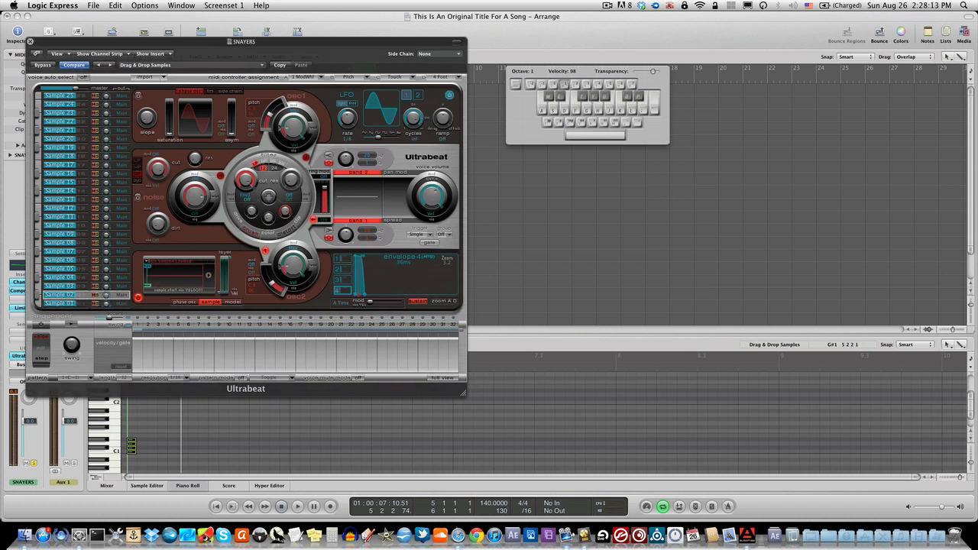
{"action": "left_click", "coordinate": [181, 265]}
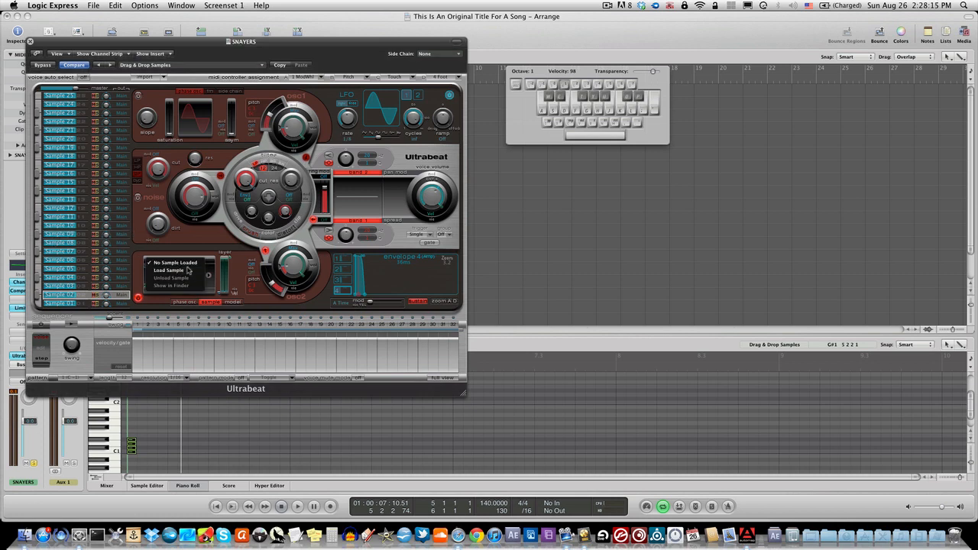
{"action": "left_click", "coordinate": [187, 271]}
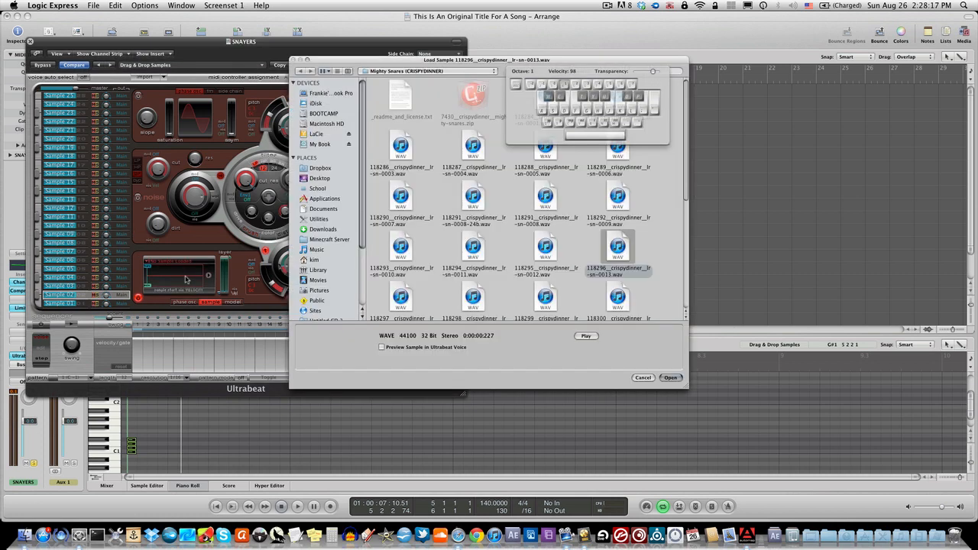
{"action": "scroll", "coordinate": [541, 247], "scroll_direction": "down", "scroll_amount": 3}
{"action": "scroll", "coordinate": [506, 244], "scroll_direction": "down", "scroll_amount": 1}
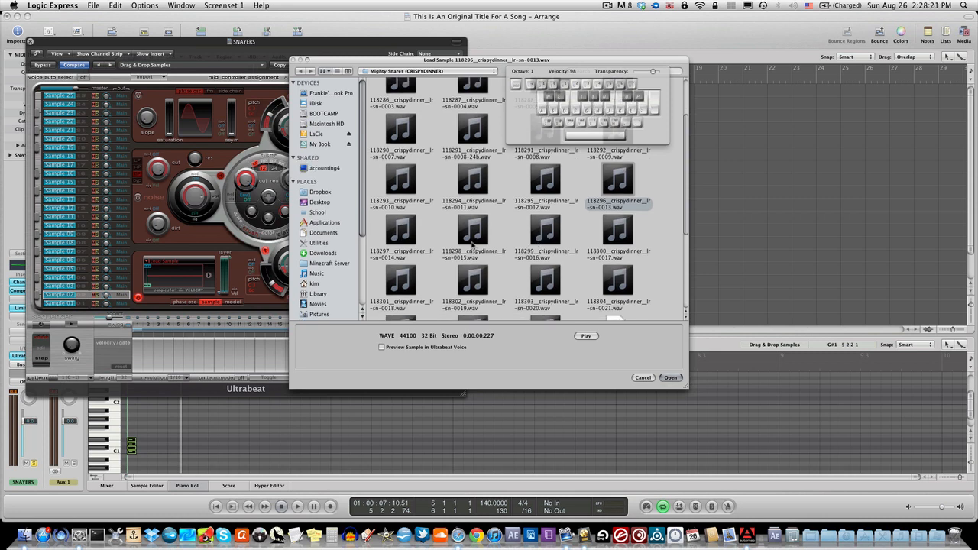
{"action": "left_click", "coordinate": [544, 240]}
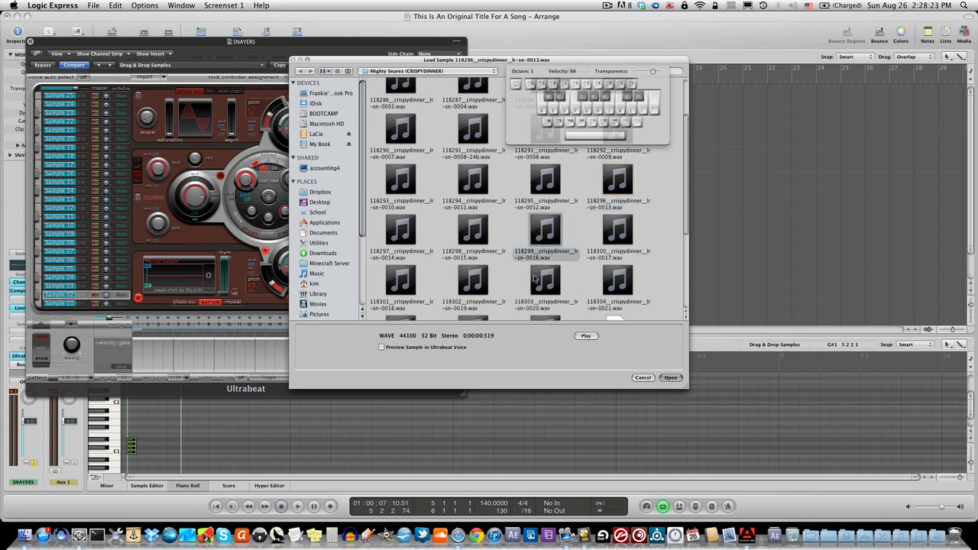
{"action": "left_click", "coordinate": [472, 246]}
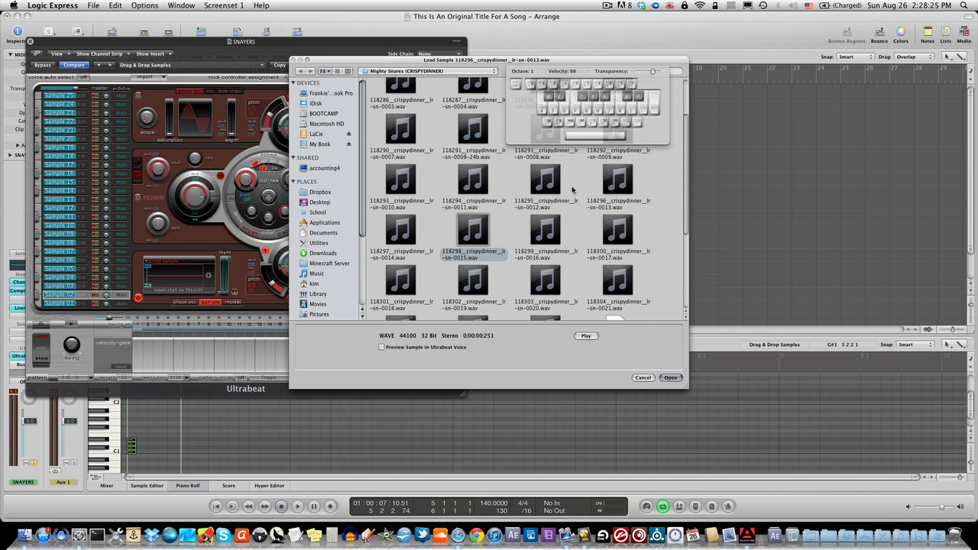
{"action": "scroll", "coordinate": [510, 190], "scroll_direction": "up", "scroll_amount": 3}
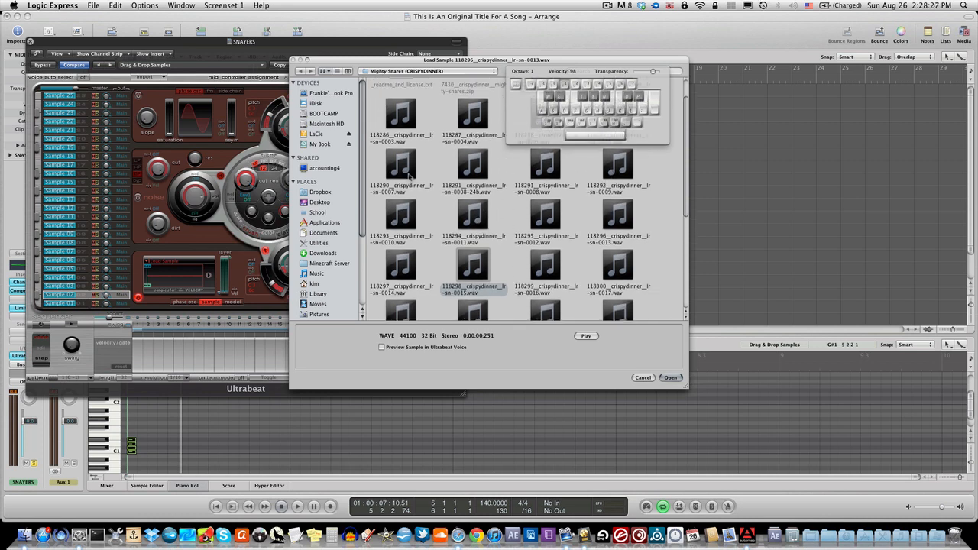
{"action": "left_click", "coordinate": [410, 175]}
{"action": "left_click", "coordinate": [585, 336]}
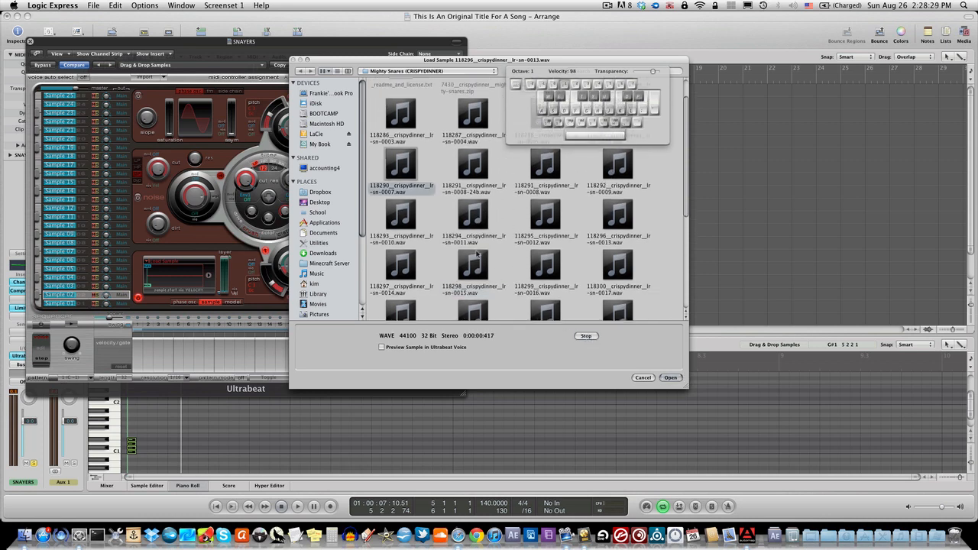
{"action": "left_click", "coordinate": [585, 335]}
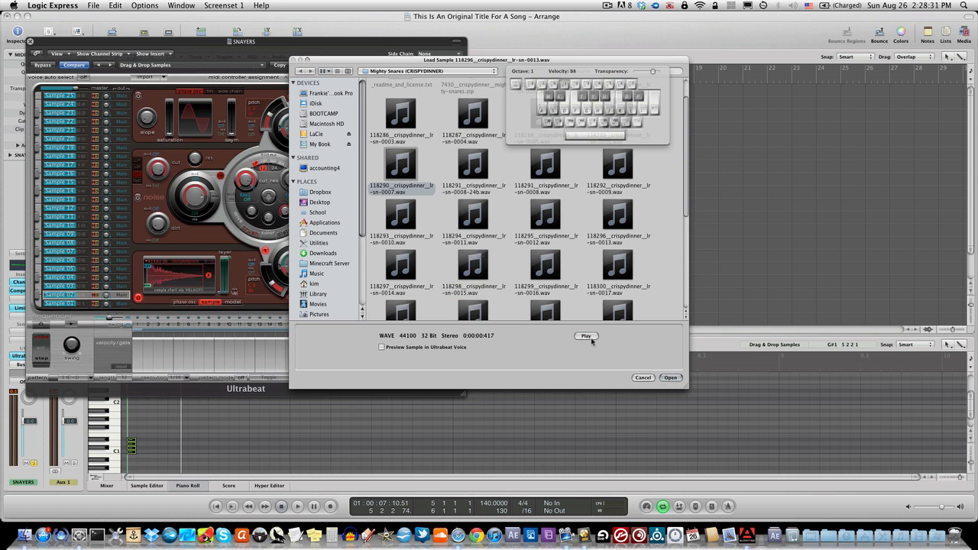
{"action": "left_click", "coordinate": [669, 377]}
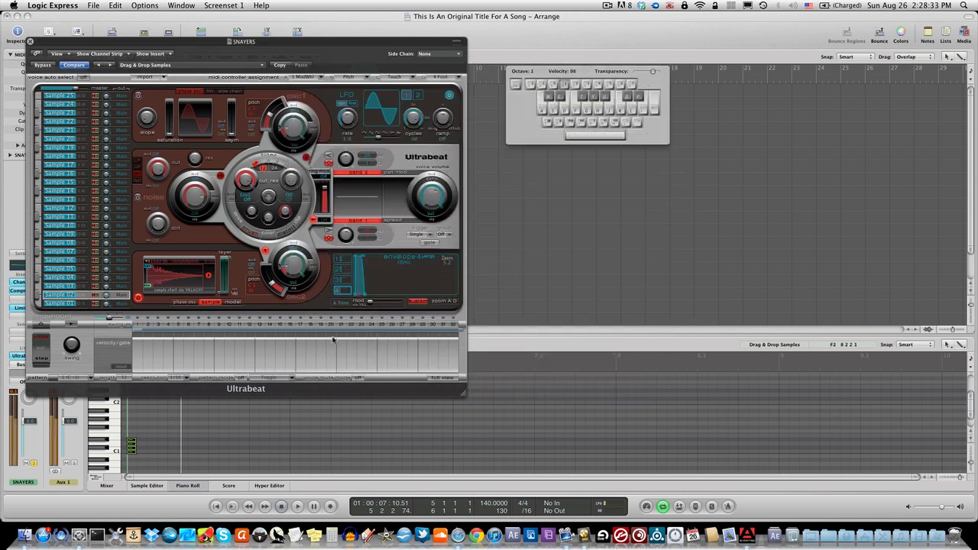
Load the crispydinner sn-0024.wav snare from the Mighty Snares (CRISPYDINNER) folder into Sample 03 and audition the loaded snares
{"action": "left_click", "coordinate": [61, 286]}
{"action": "left_click", "coordinate": [157, 265]}
{"action": "left_click", "coordinate": [160, 273]}
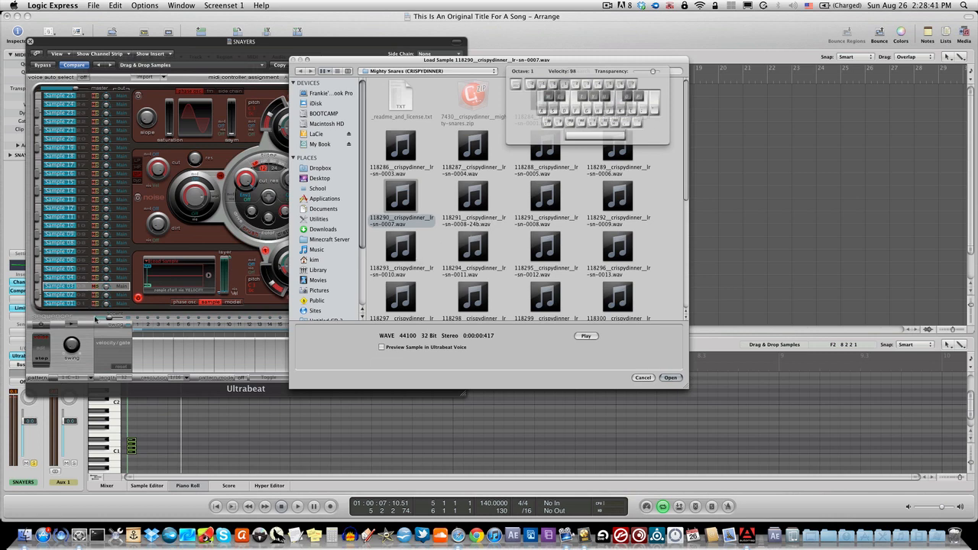
{"action": "left_click", "coordinate": [643, 377]}
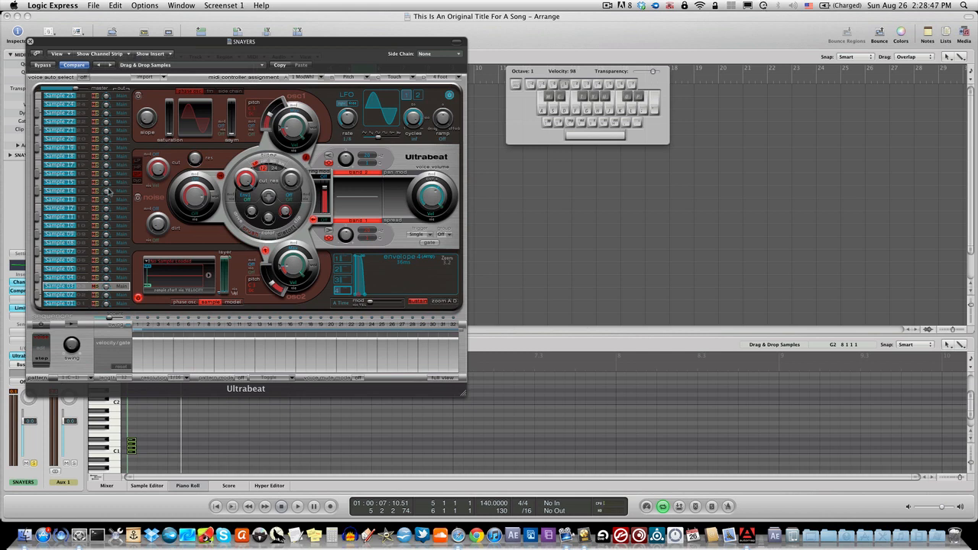
{"action": "left_click", "coordinate": [171, 264]}
{"action": "left_click", "coordinate": [180, 272]}
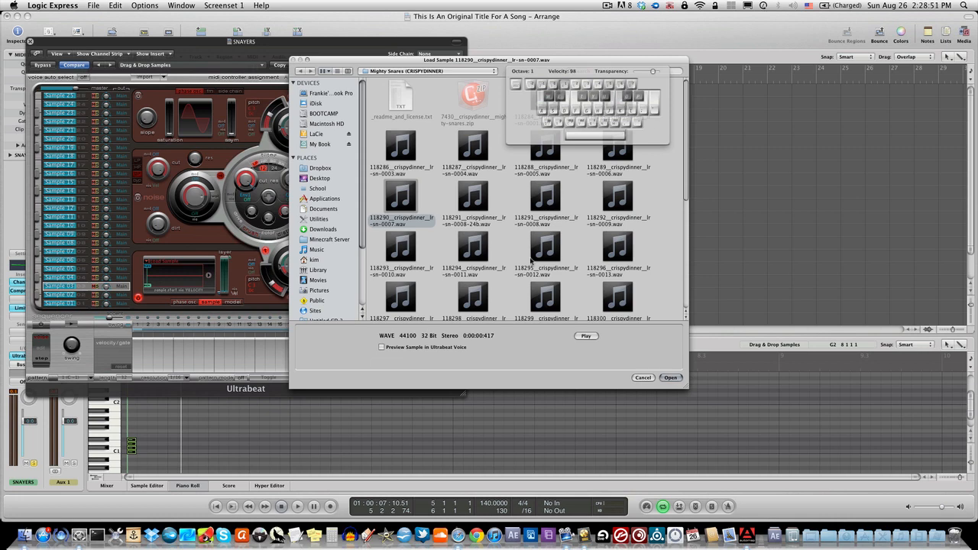
{"action": "scroll", "coordinate": [527, 241], "scroll_direction": "down", "scroll_amount": 5}
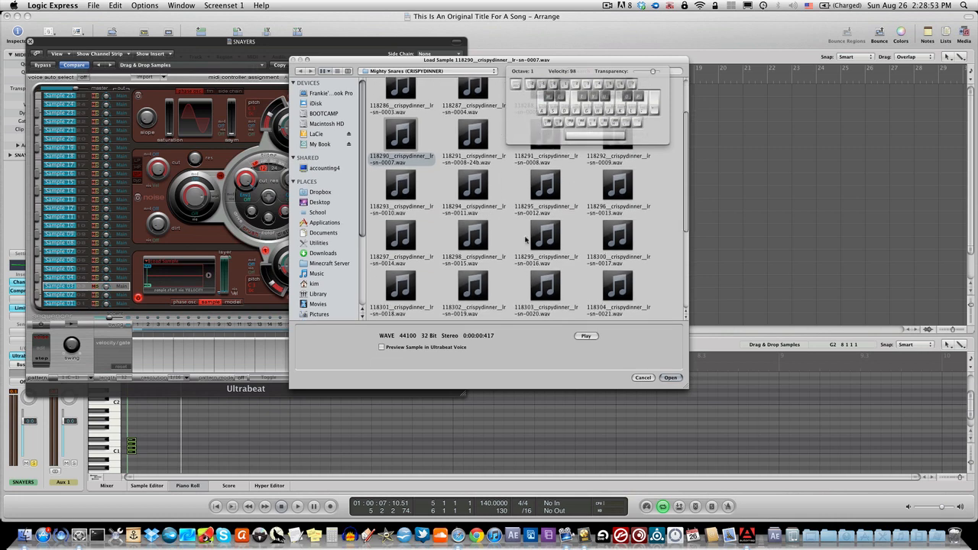
{"action": "scroll", "coordinate": [525, 240], "scroll_direction": "down", "scroll_amount": 2}
{"action": "left_click", "coordinate": [544, 269]}
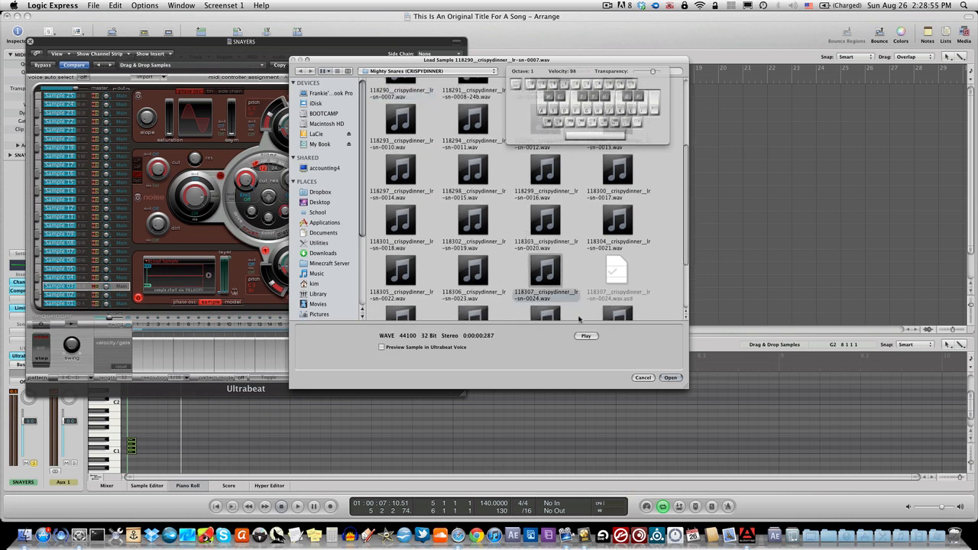
{"action": "left_click", "coordinate": [587, 336]}
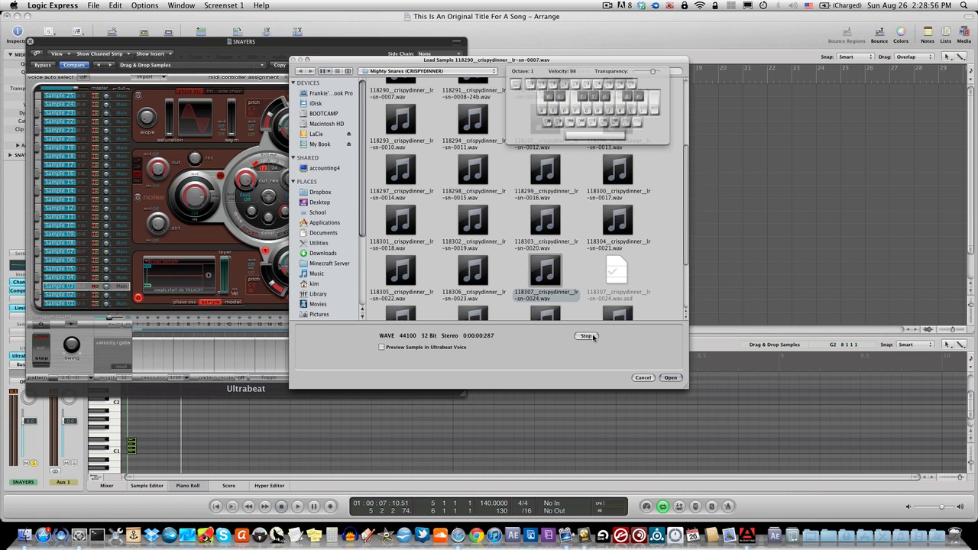
{"action": "left_click", "coordinate": [669, 378]}
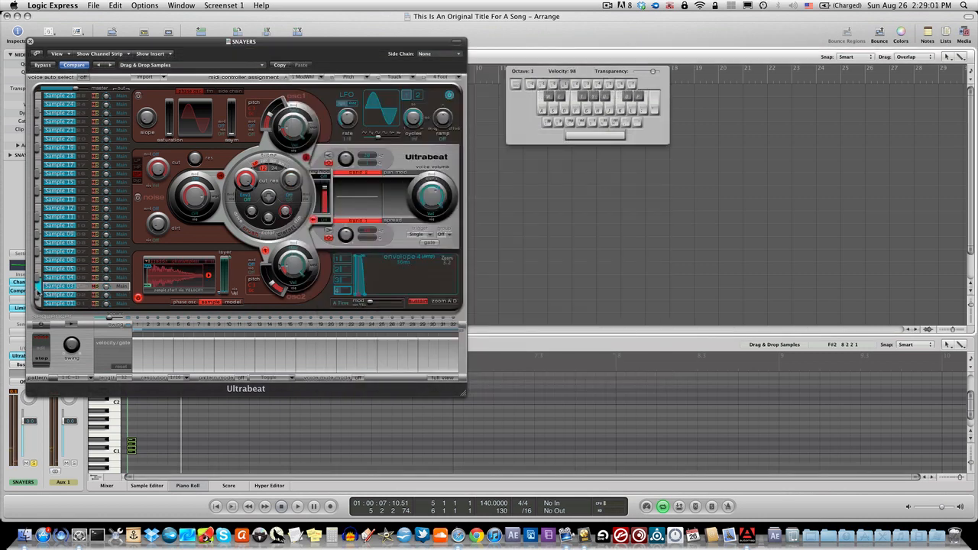
{"action": "left_click", "coordinate": [38, 290]}
{"action": "left_click", "coordinate": [39, 290]}
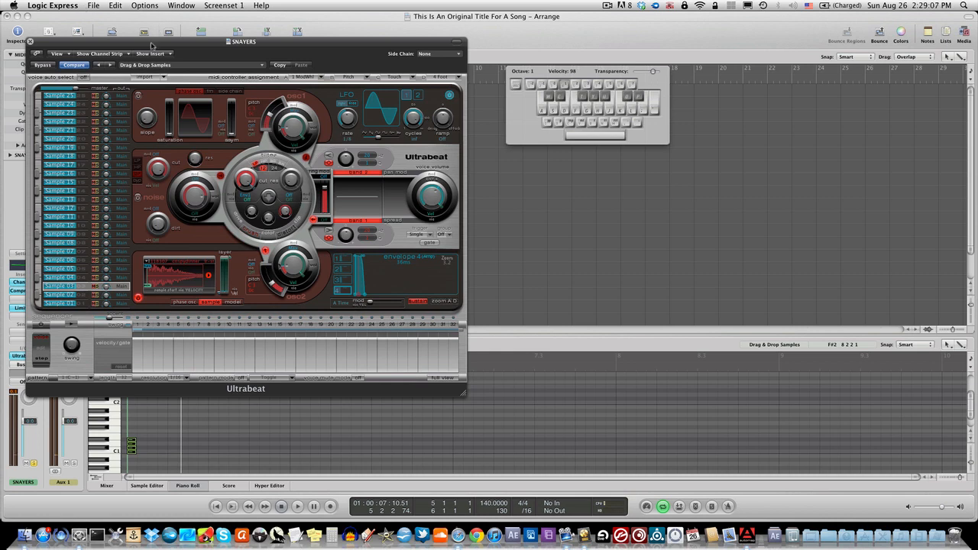
Move the stacked notes in the SNAYERS region to the third beat of bar 5 and play the loop, toggling solo on KICKS
{"action": "left_click_drag", "start_coordinate": [151, 46], "coordinate": [652, 21]}
{"action": "left_click", "coordinate": [366, 105]}
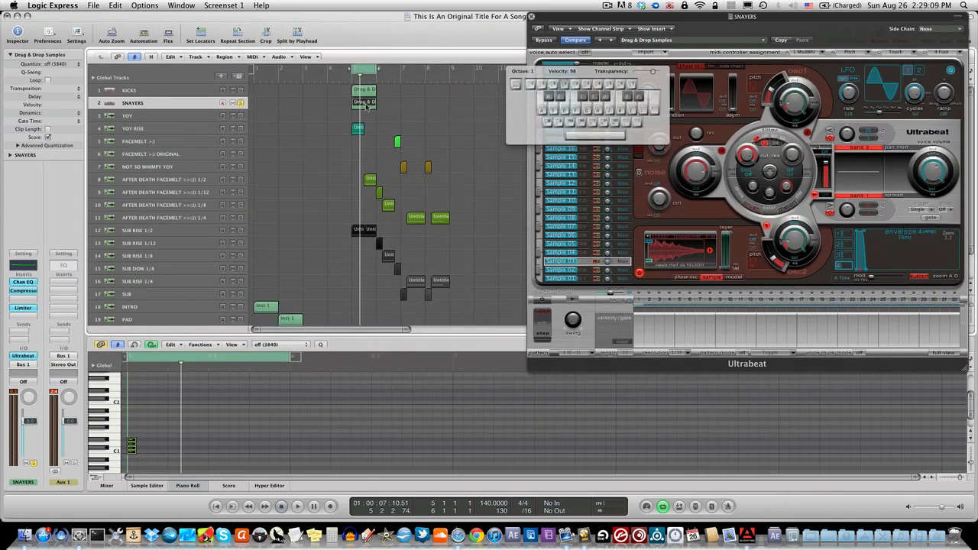
{"action": "left_click", "coordinate": [133, 442]}
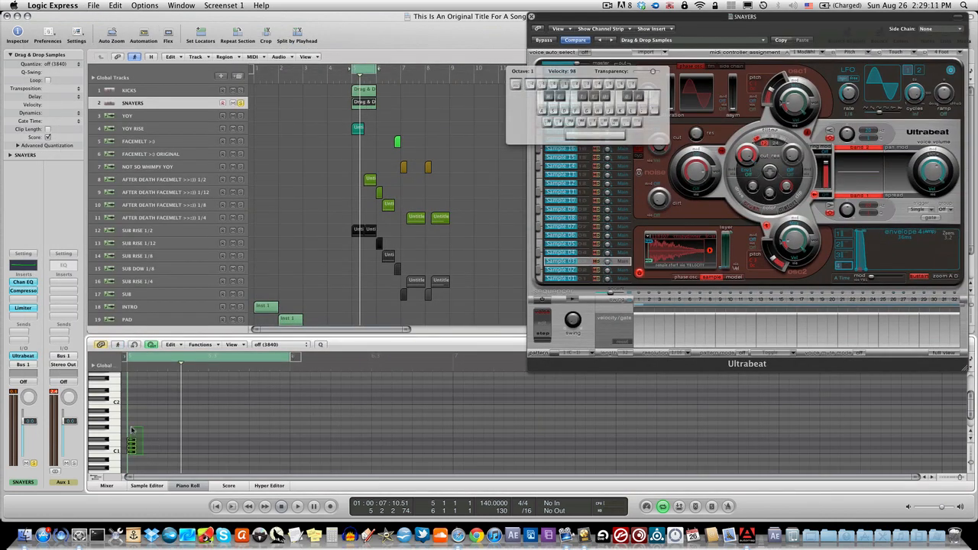
{"action": "left_click_drag", "start_coordinate": [132, 442], "coordinate": [213, 444]}
{"action": "left_click", "coordinate": [213, 442]}
{"action": "key", "text": "space"}
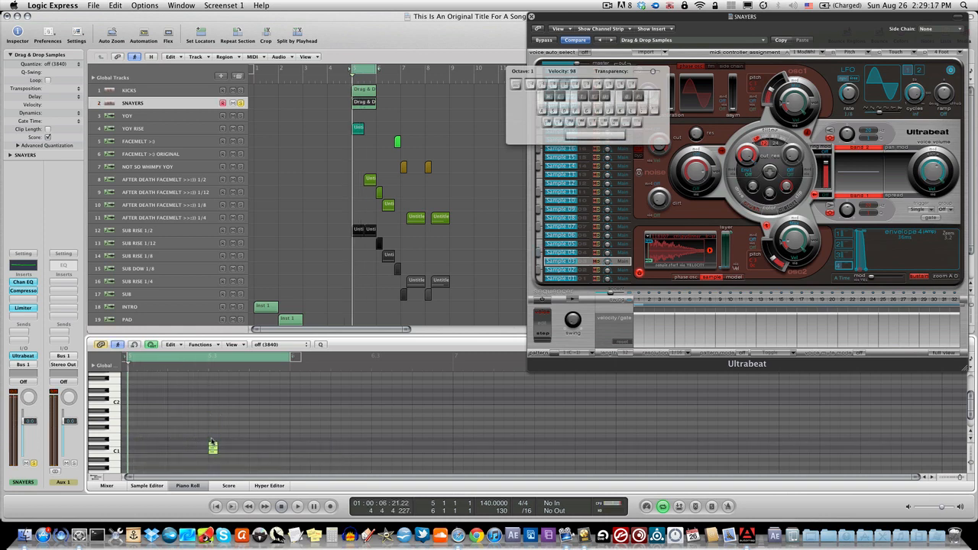
{"action": "left_click", "coordinate": [240, 90]}
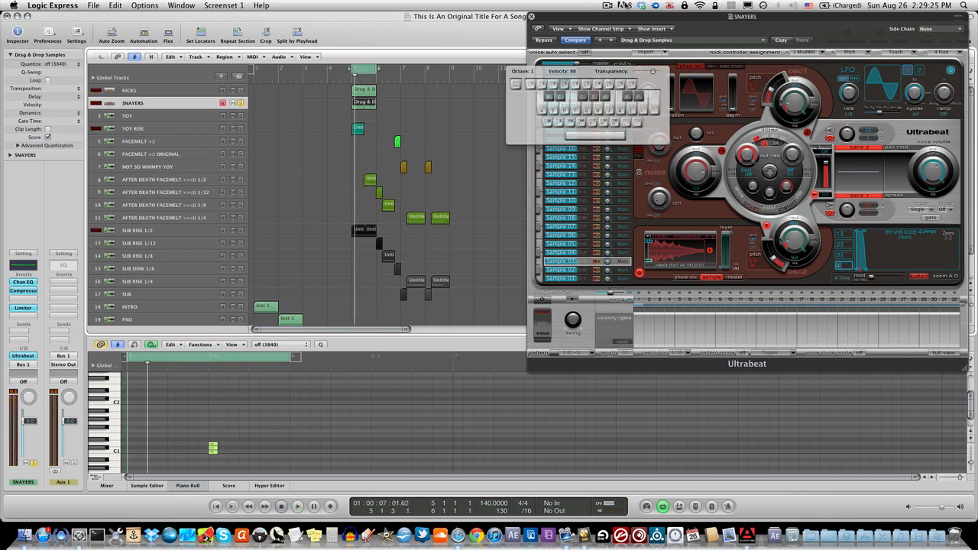
Turn off sustain on Sample 03's envelope 4 and stretch its decay to the end of the envelope display while playing the loop
{"action": "left_click_drag", "start_coordinate": [605, 21], "coordinate": [336, 124]}
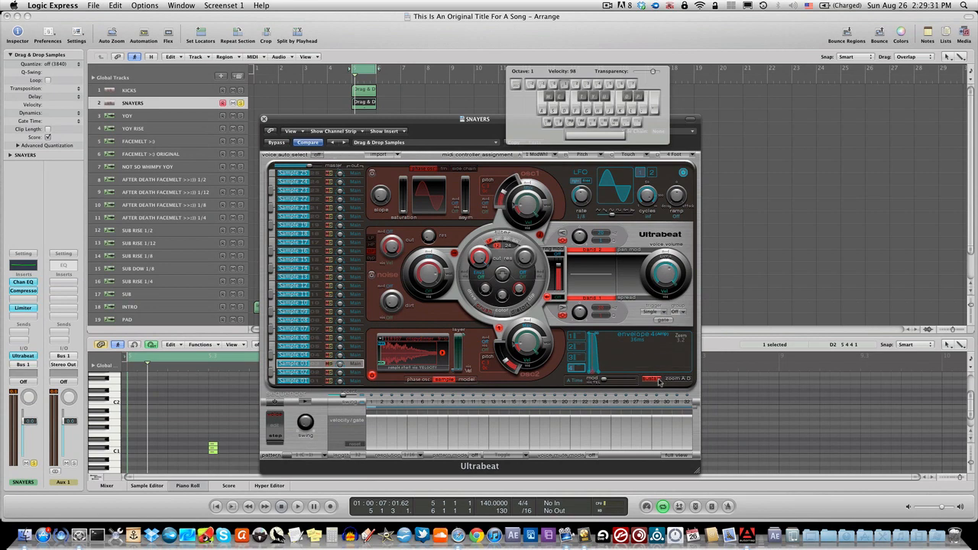
{"action": "left_click_drag", "start_coordinate": [601, 376], "coordinate": [639, 373]}
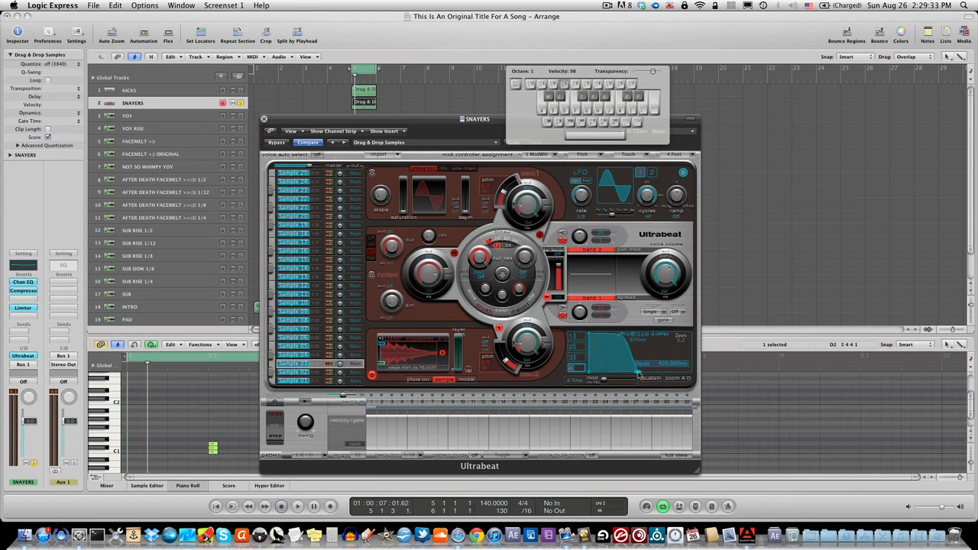
{"action": "key", "text": "space"}
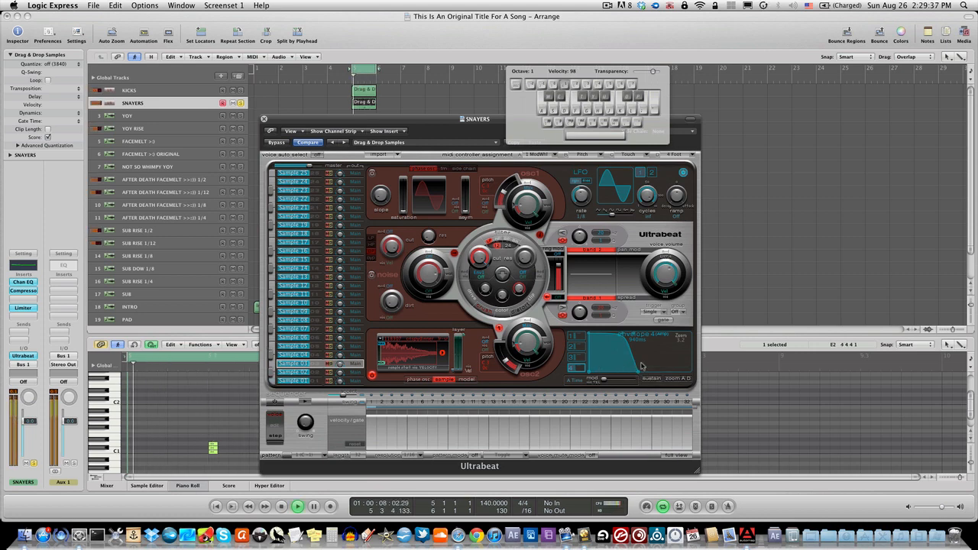
{"action": "left_click_drag", "start_coordinate": [640, 373], "coordinate": [731, 363]}
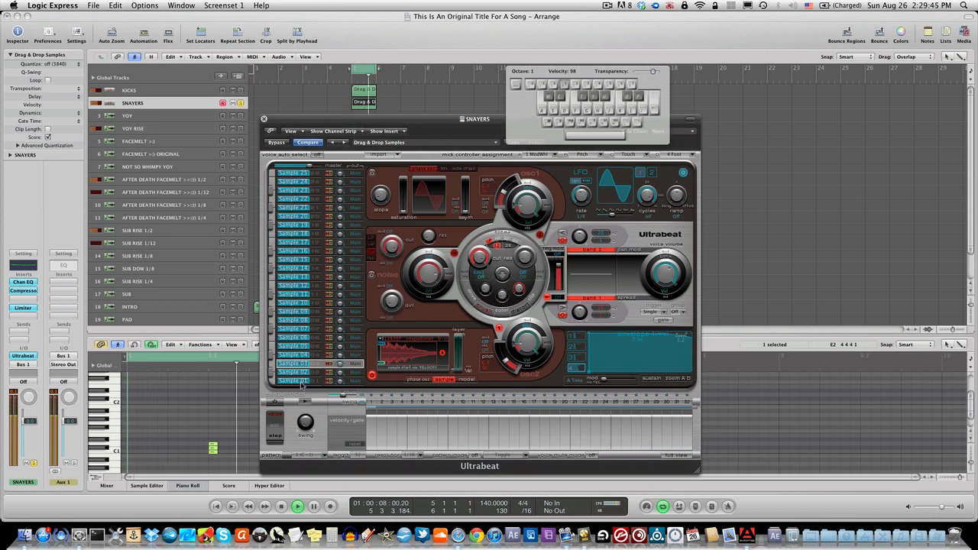
Turn off sustain on Sample 01's envelope 4 and stretch its decay to the end of the envelope display
{"action": "left_click", "coordinate": [303, 381]}
{"action": "left_click", "coordinate": [647, 381]}
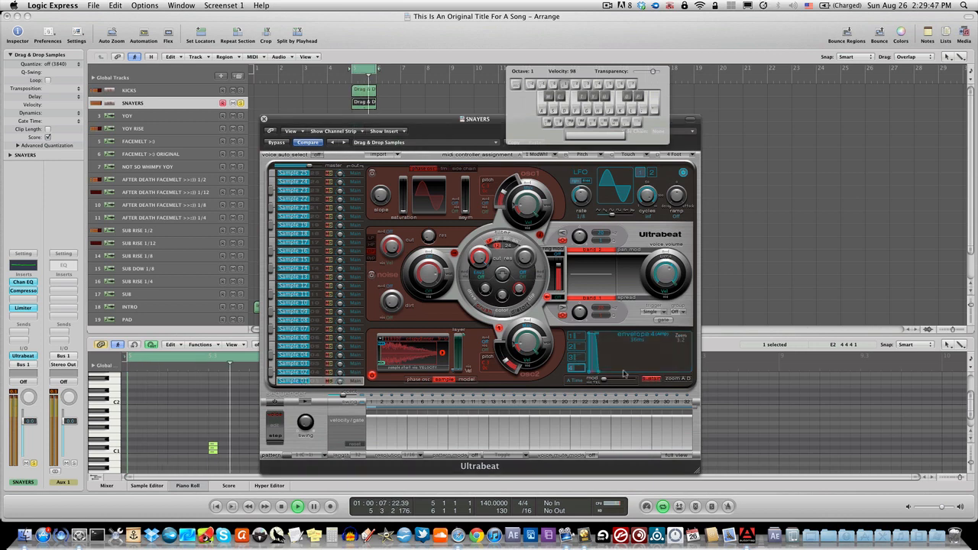
{"action": "left_click_drag", "start_coordinate": [599, 372], "coordinate": [761, 368]}
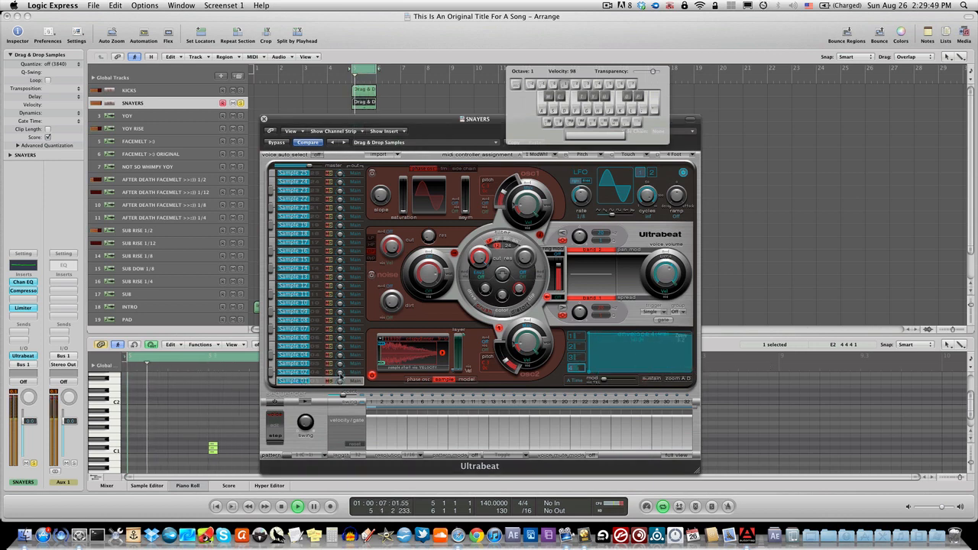
Turn off sustain on Sample 02's envelope 4 and lengthen its decay to about 290 ms while the loop plays
{"action": "left_click", "coordinate": [303, 373]}
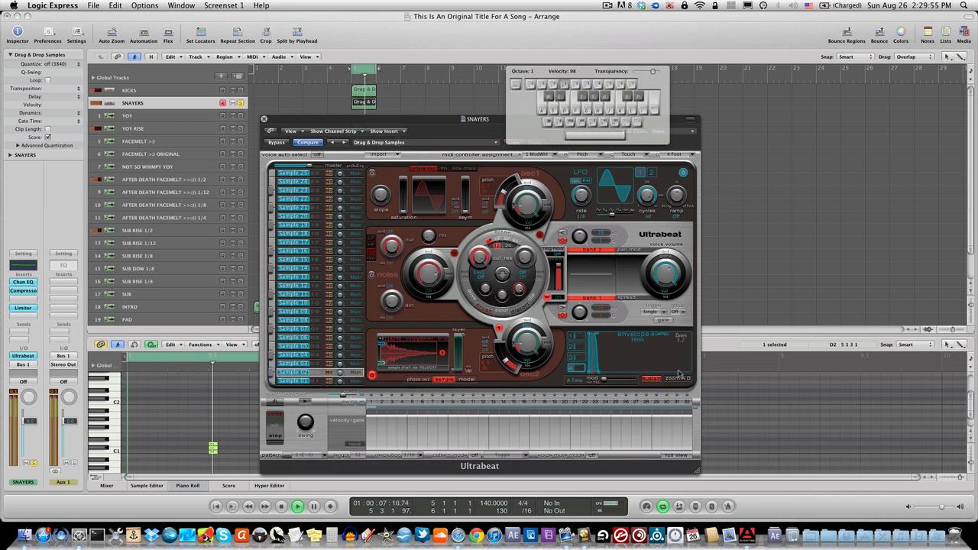
{"action": "left_click", "coordinate": [648, 382]}
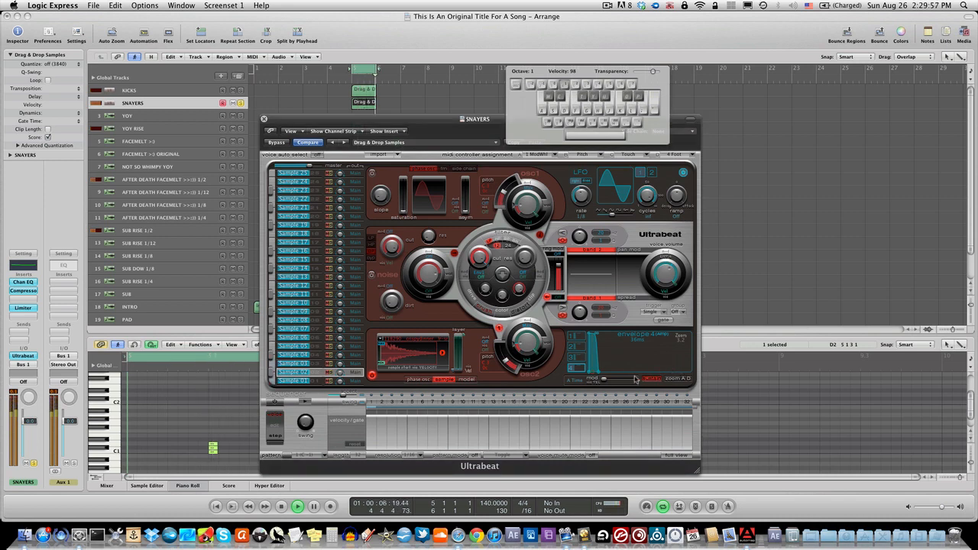
{"action": "mouse_move", "coordinate": [602, 377]}
{"action": "left_mouse_down"}
{"action": "mouse_move", "coordinate": [635, 377]}
{"action": "mouse_move", "coordinate": [616, 380]}
{"action": "left_mouse_up"}
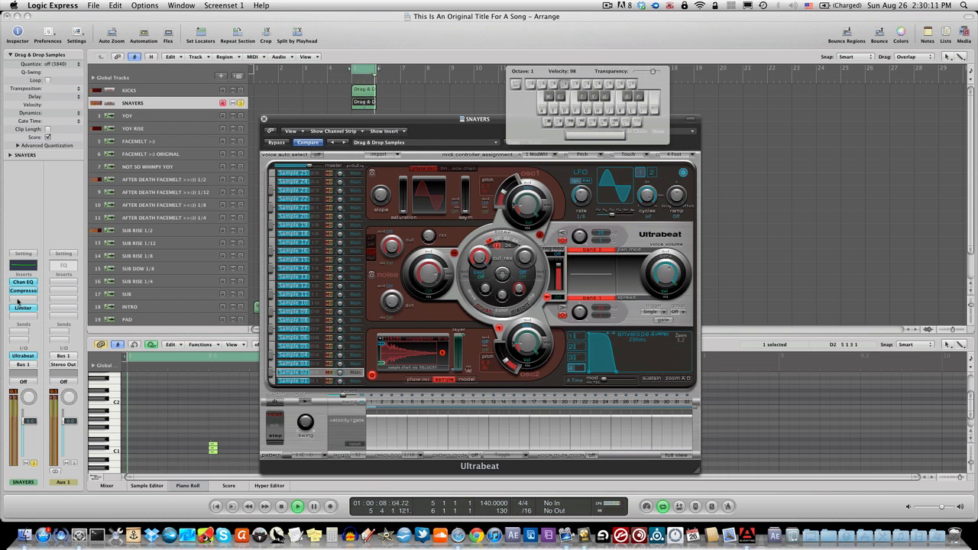
Turn off solo on SNAYERS, stop playback and keep the SNAYERS track selected
{"action": "left_click", "coordinate": [241, 102]}
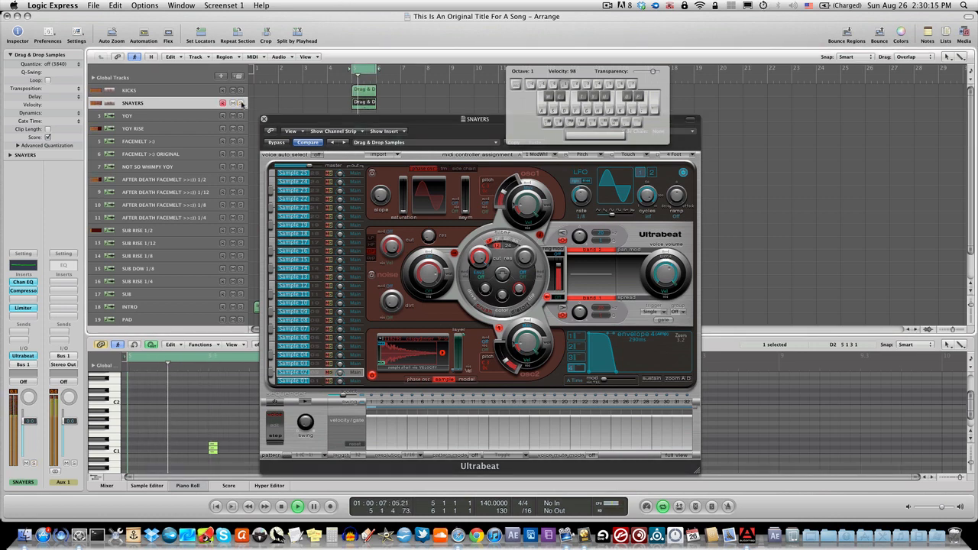
{"action": "key", "text": "space"}
{"action": "left_click", "coordinate": [179, 166]}
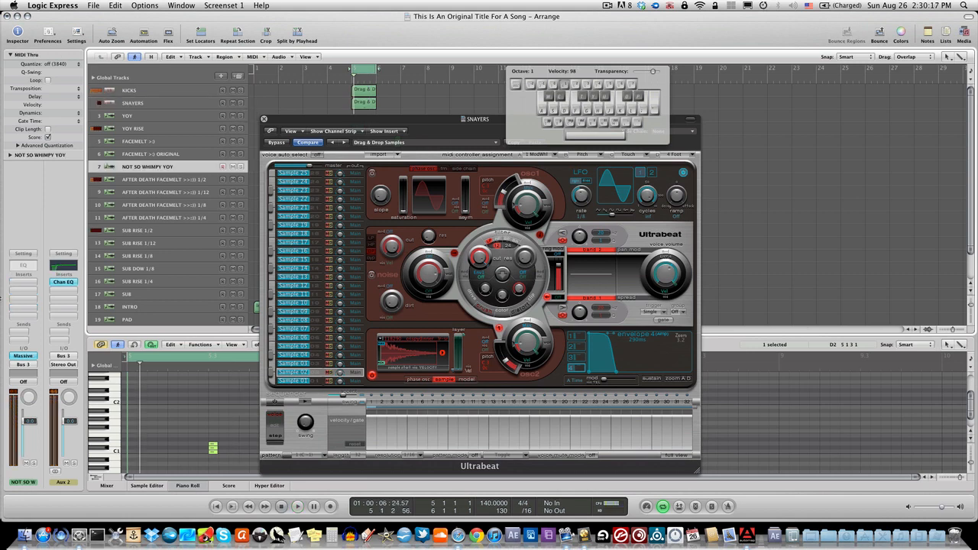
{"action": "left_click", "coordinate": [175, 104]}
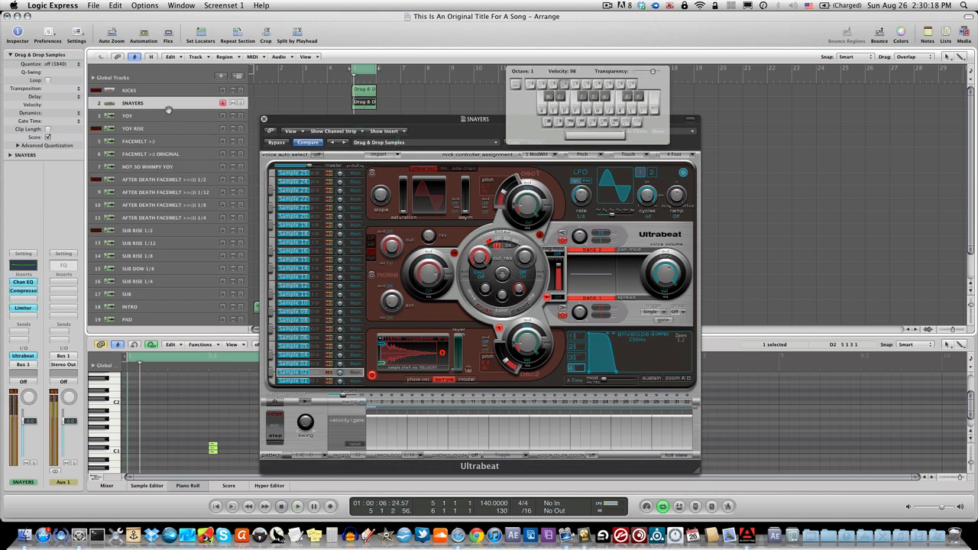
Insert a stereo PlatinumVerb reverb between the compressor and limiter on the SNAYERS channel strip and audition the snare
{"action": "left_click", "coordinate": [22, 300]}
{"action": "mouse_move", "coordinate": [45, 389]}
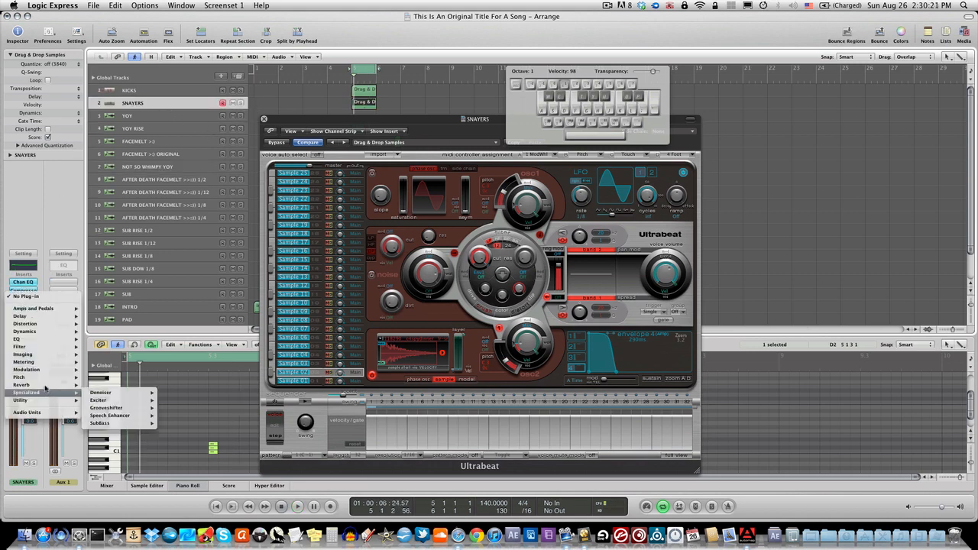
{"action": "mouse_move", "coordinate": [131, 411]}
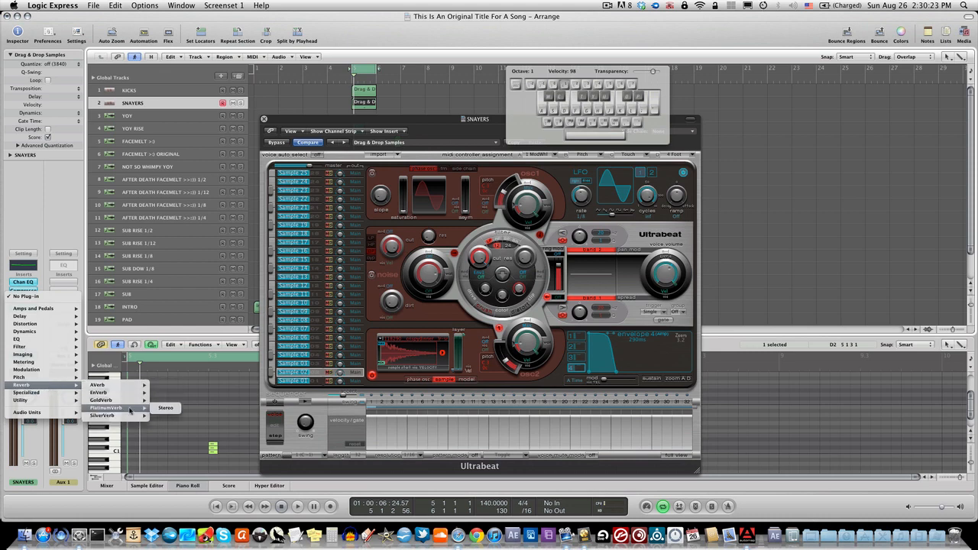
{"action": "left_click", "coordinate": [167, 408]}
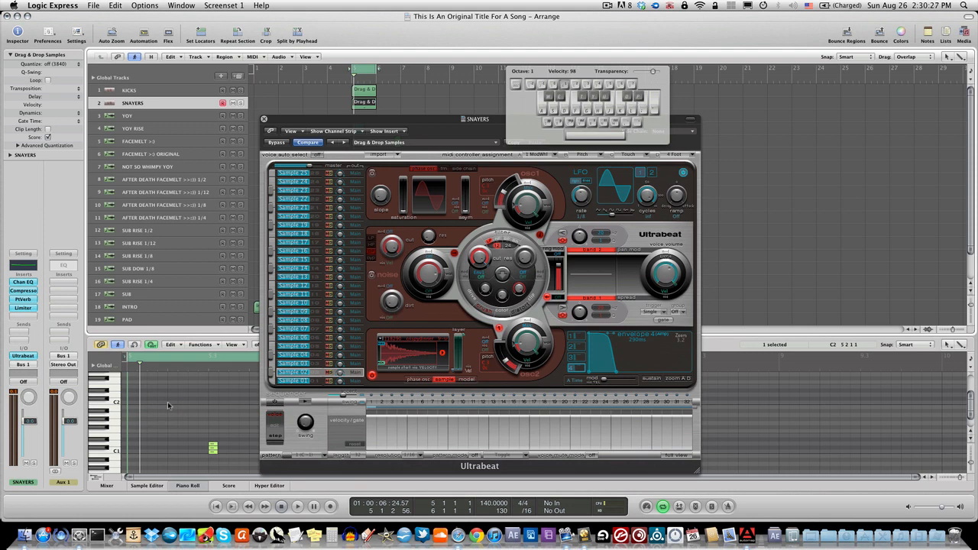
{"action": "key", "text": "a"}
{"action": "key", "text": "a"}
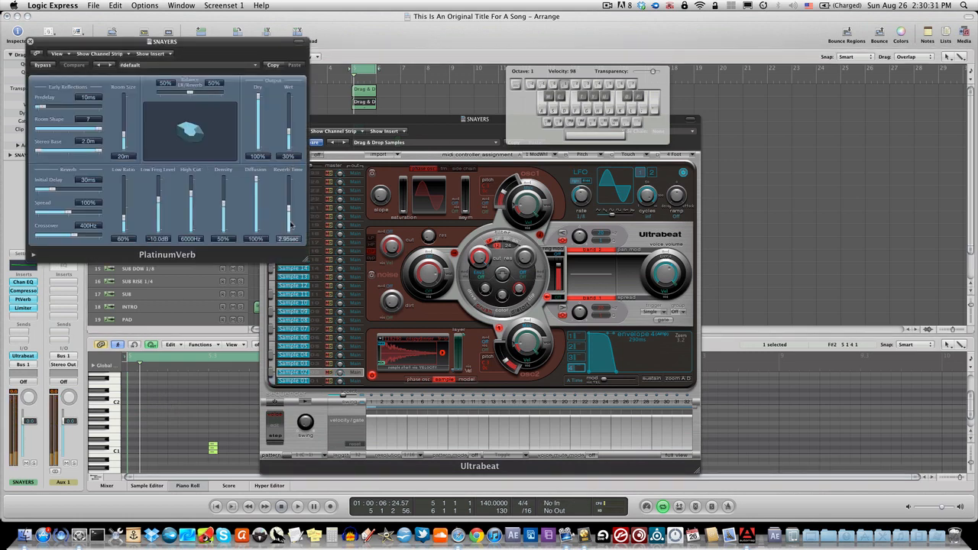
Set the PlatinumVerb reverb time to 0.90 sec and wet output to 15%, first trying 100% wet with 1.00 and 20.00 sec
{"action": "left_click_drag", "start_coordinate": [291, 224], "coordinate": [290, 233]}
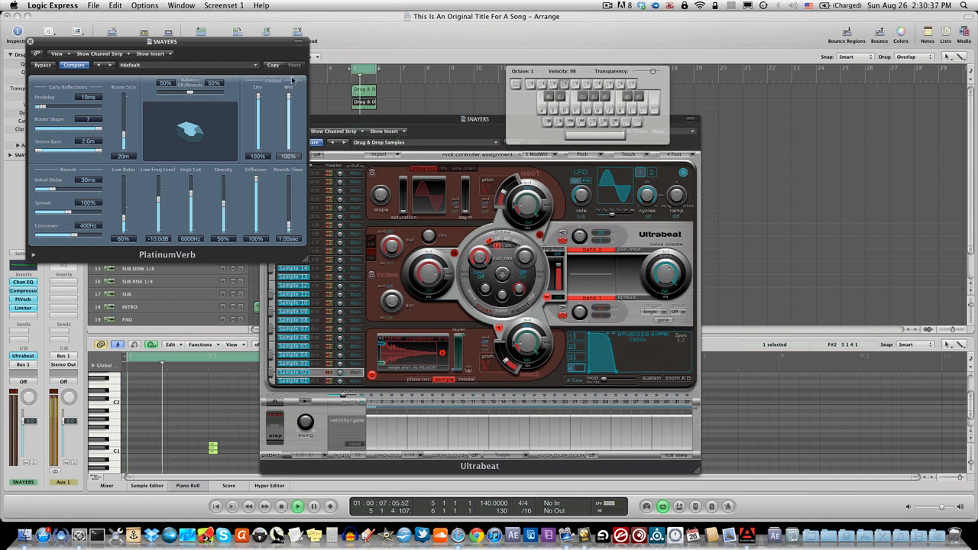
{"action": "left_click_drag", "start_coordinate": [289, 229], "coordinate": [288, 156]}
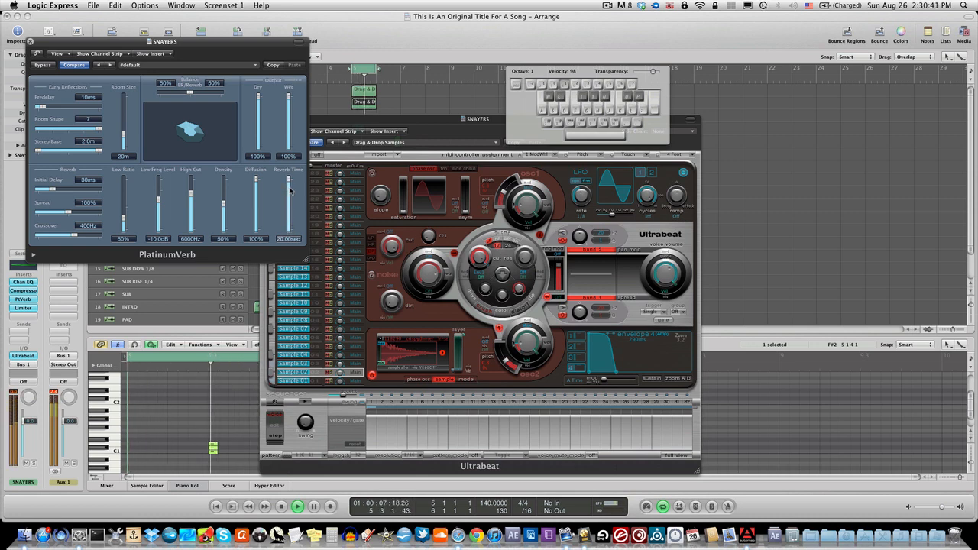
{"action": "left_click_drag", "start_coordinate": [291, 238], "coordinate": [291, 243]}
{"action": "left_click_drag", "start_coordinate": [291, 97], "coordinate": [292, 99]}
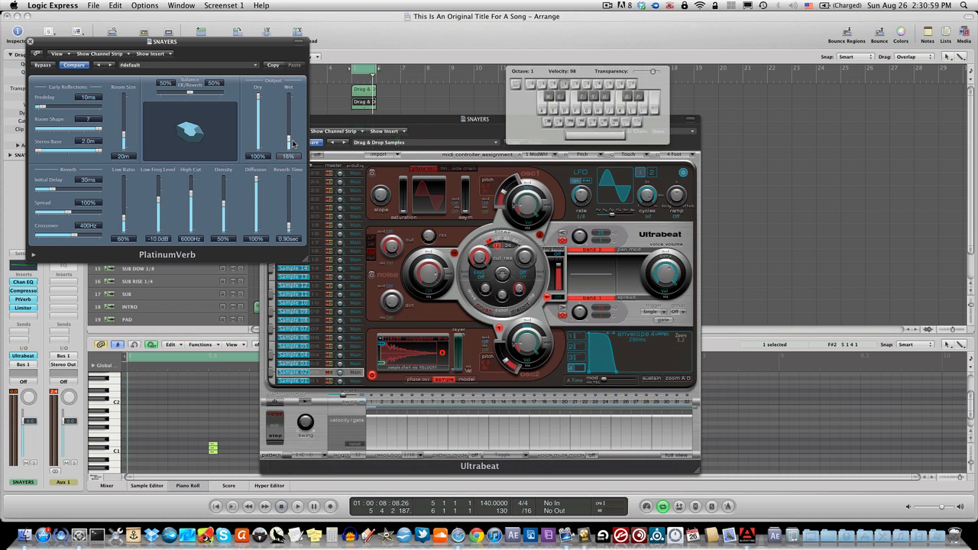
{"action": "key", "text": "space"}
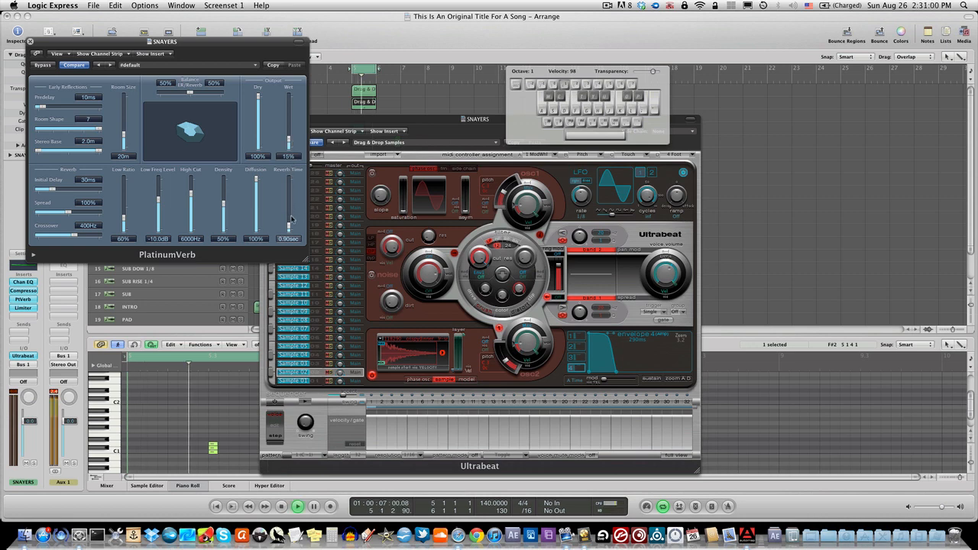
Audition PlatinumVerb reverb times of 2.00 and 1.20 sec against the loop, and return the reverb time to 0.90 sec
{"action": "left_click_drag", "start_coordinate": [291, 226], "coordinate": [291, 217]}
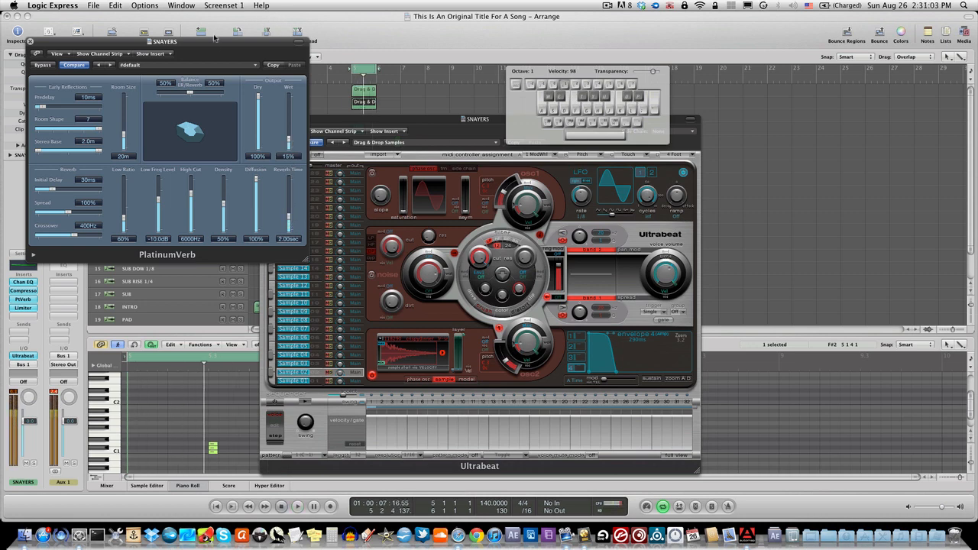
{"action": "left_click_drag", "start_coordinate": [167, 41], "coordinate": [234, 169]}
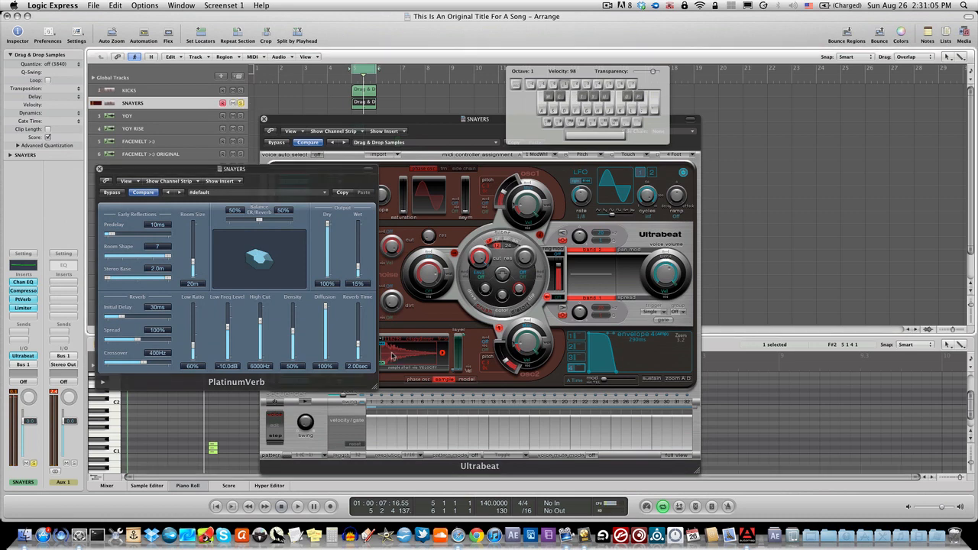
{"action": "key", "text": "space"}
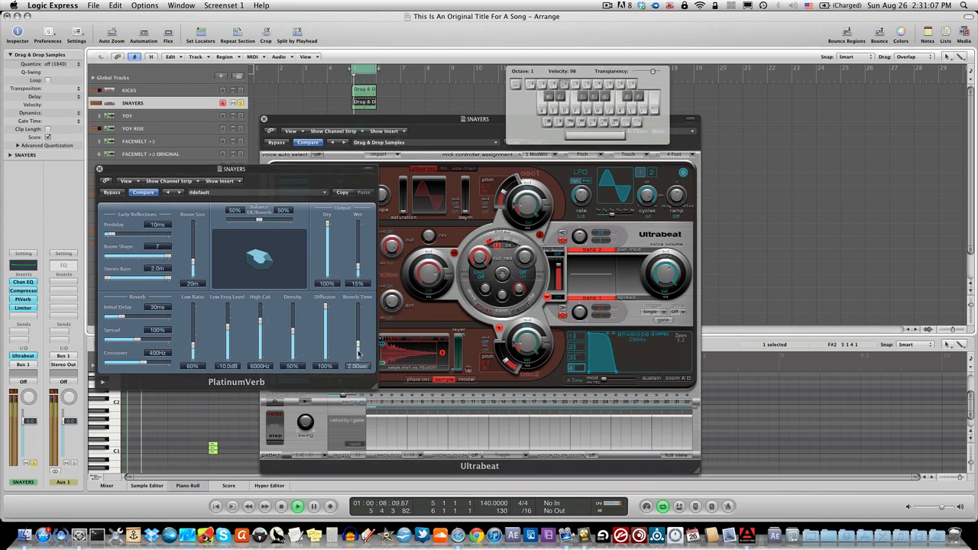
{"action": "left_click_drag", "start_coordinate": [359, 356], "coordinate": [360, 362]}
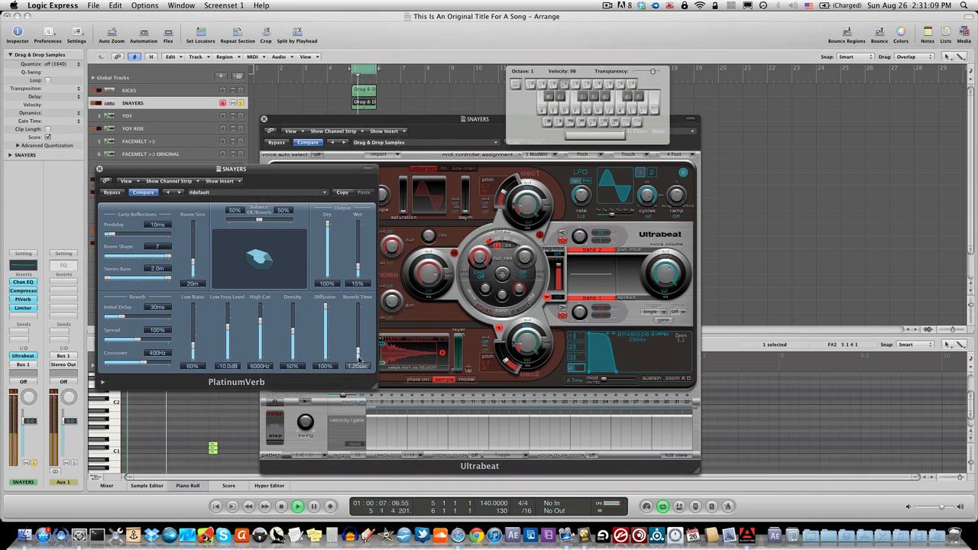
{"action": "left_click_drag", "start_coordinate": [359, 358], "coordinate": [359, 363]}
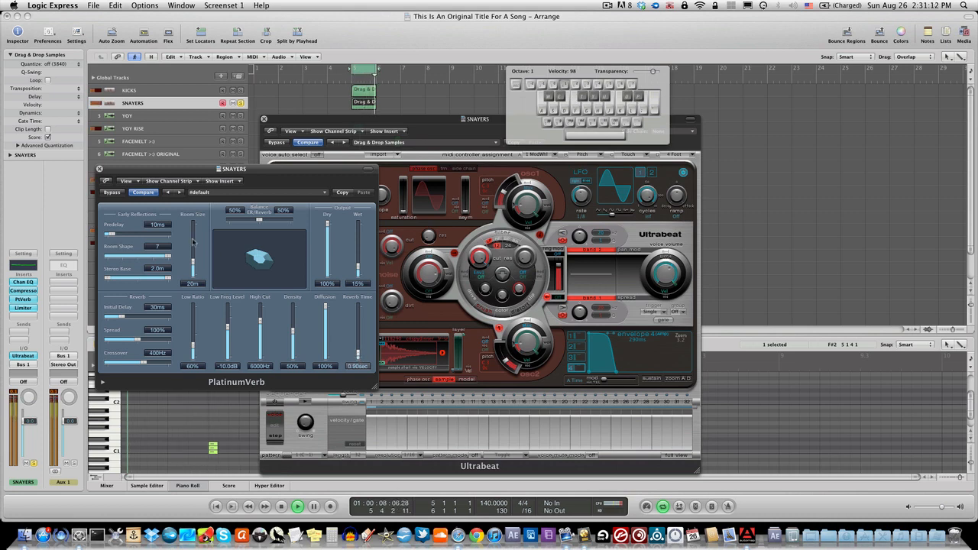
Compare the snare with PlatinumVerb bypassed and active during playback, and close the plug-in window
{"action": "left_click", "coordinate": [111, 192]}
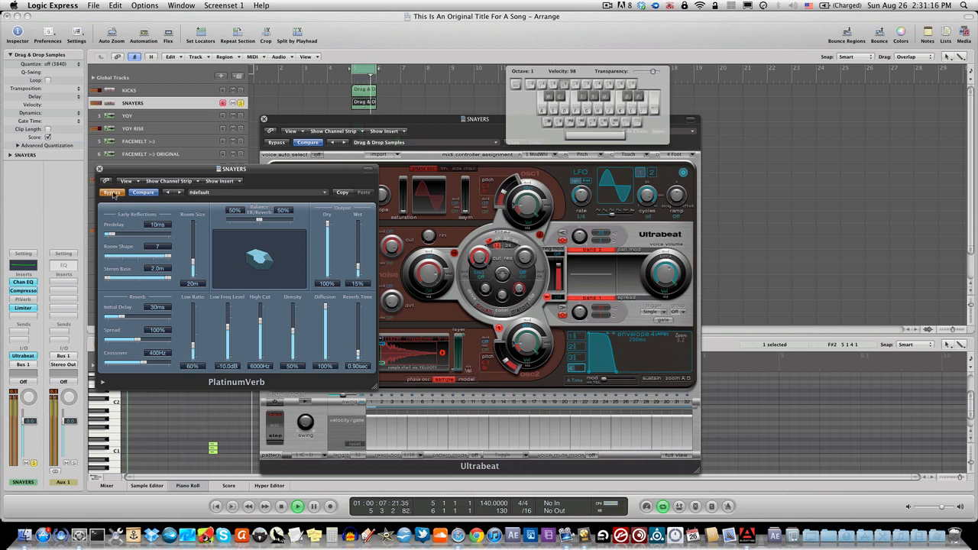
{"action": "left_click", "coordinate": [112, 192]}
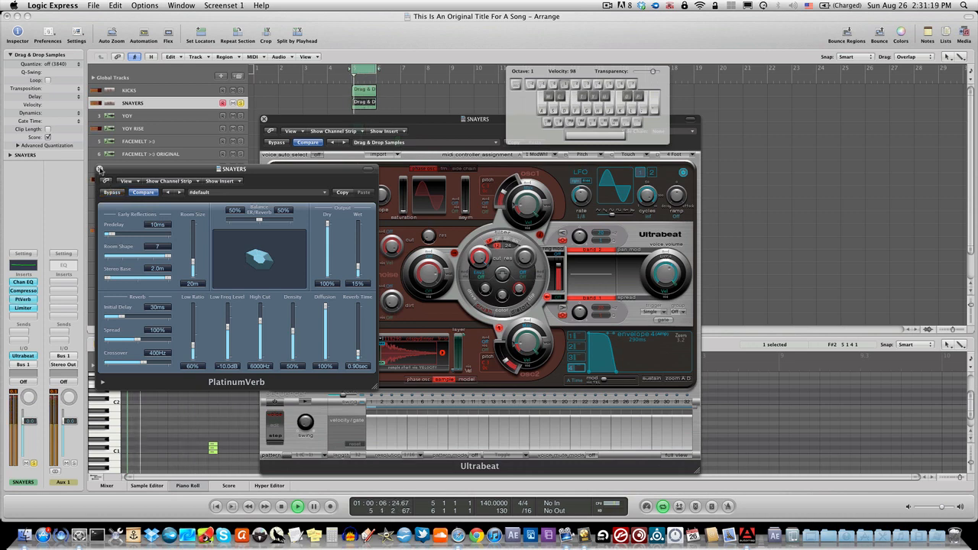
{"action": "left_click", "coordinate": [100, 169]}
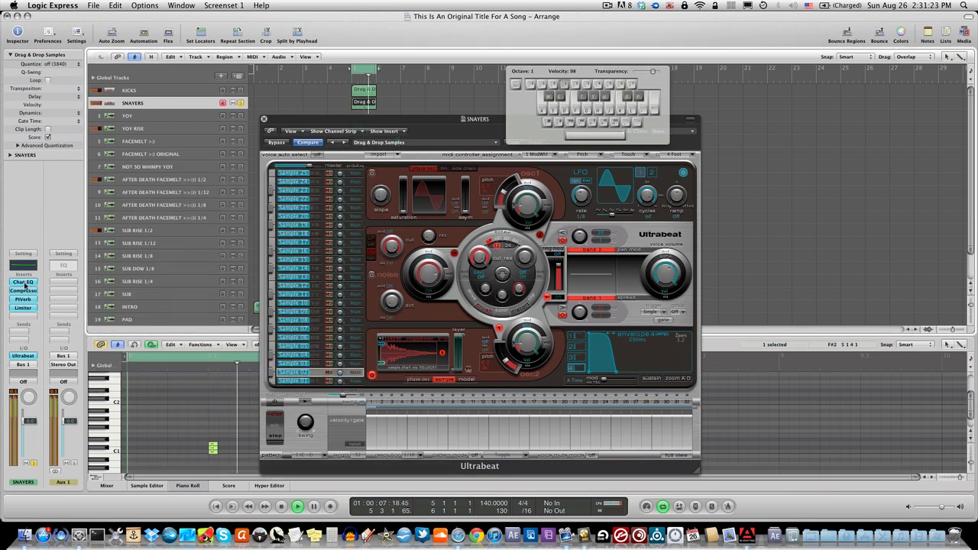
Reset the Channel EQ setting on SNAYERS and boost its high shelf by 4.5 dB at 8300 Hz
{"action": "left_click", "coordinate": [24, 282]}
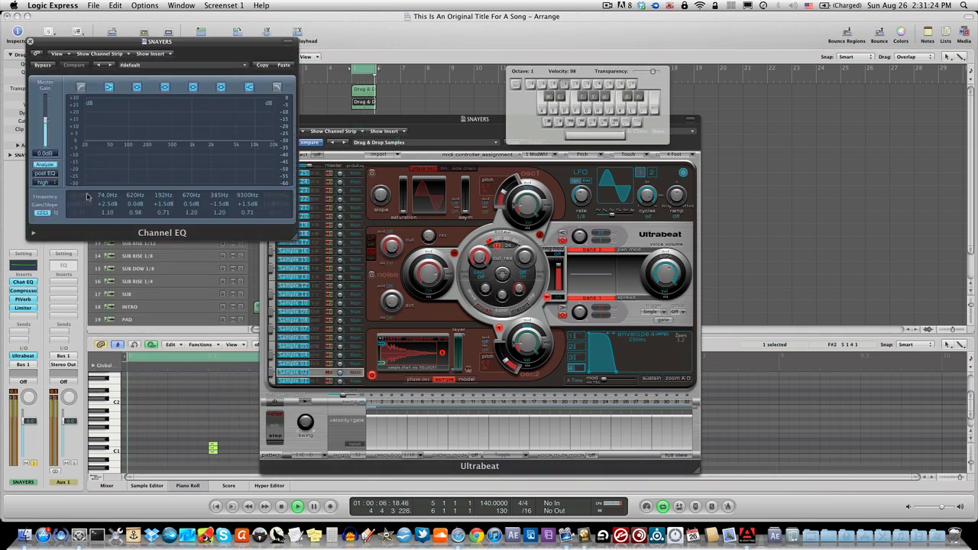
{"action": "left_click", "coordinate": [244, 66]}
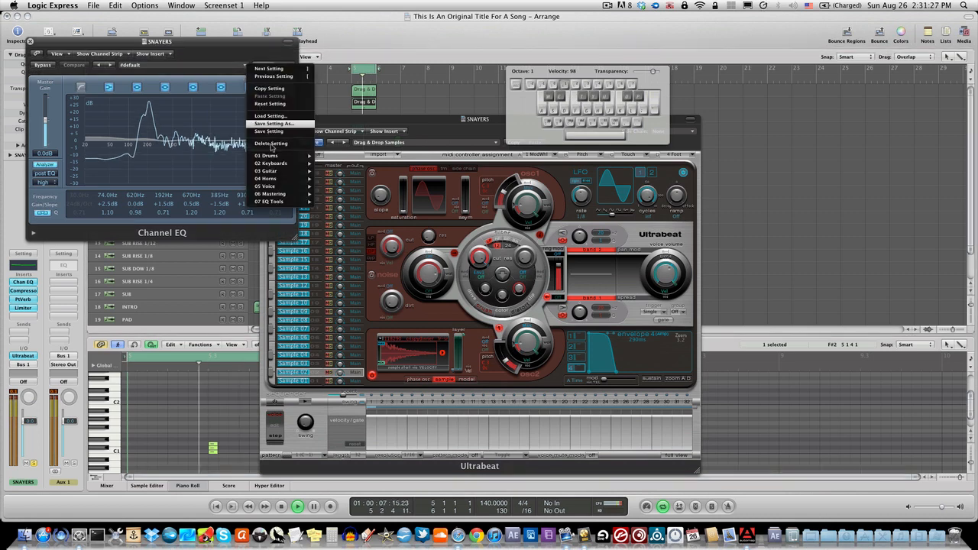
{"action": "left_click", "coordinate": [270, 103]}
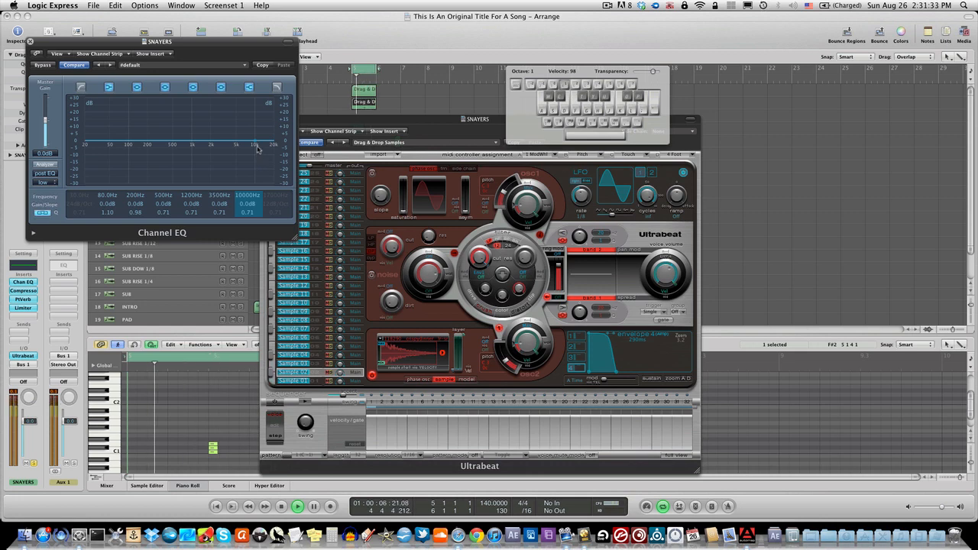
{"action": "left_click_drag", "start_coordinate": [257, 147], "coordinate": [254, 143]}
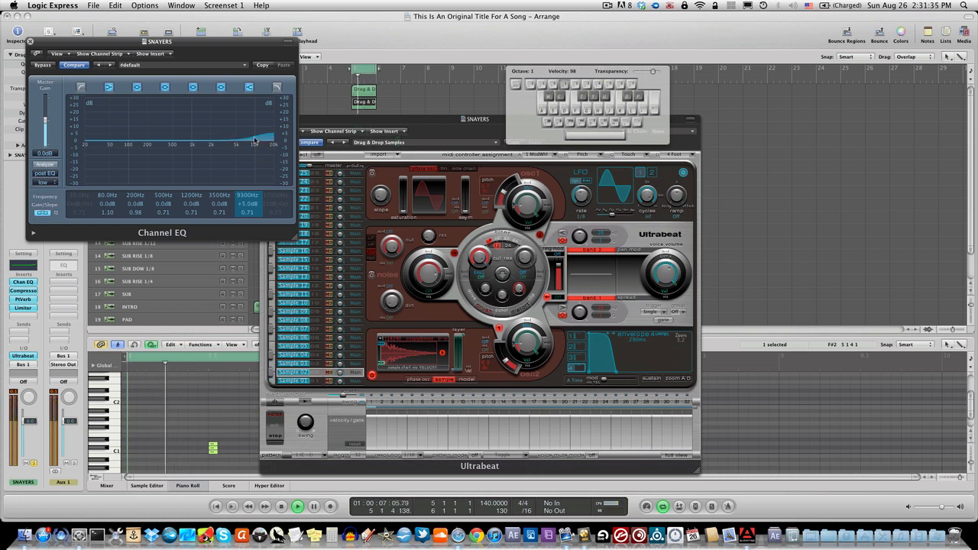
Turn on the Channel EQ analyzer and set its resolution to high (4096 points)
{"action": "left_click", "coordinate": [46, 165]}
{"action": "left_click", "coordinate": [53, 183]}
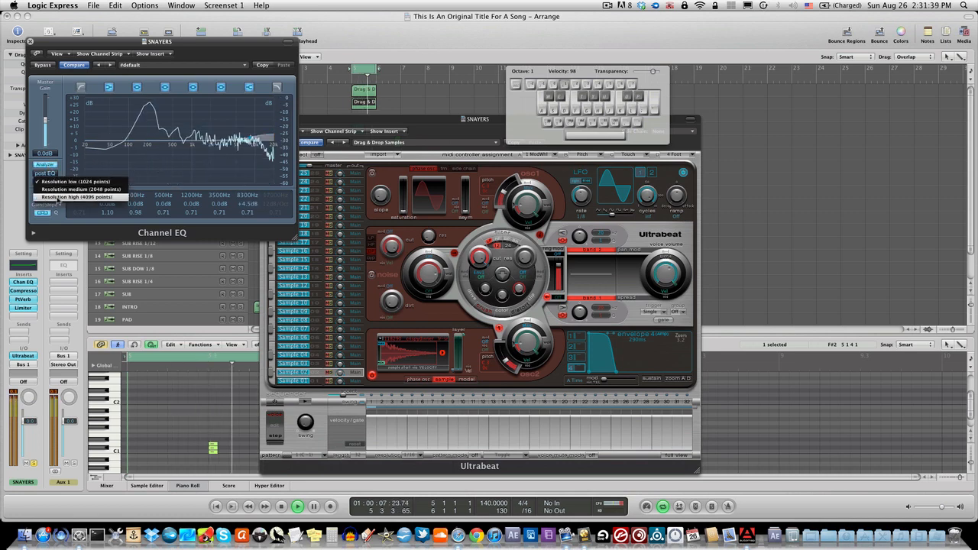
{"action": "left_click", "coordinate": [73, 195]}
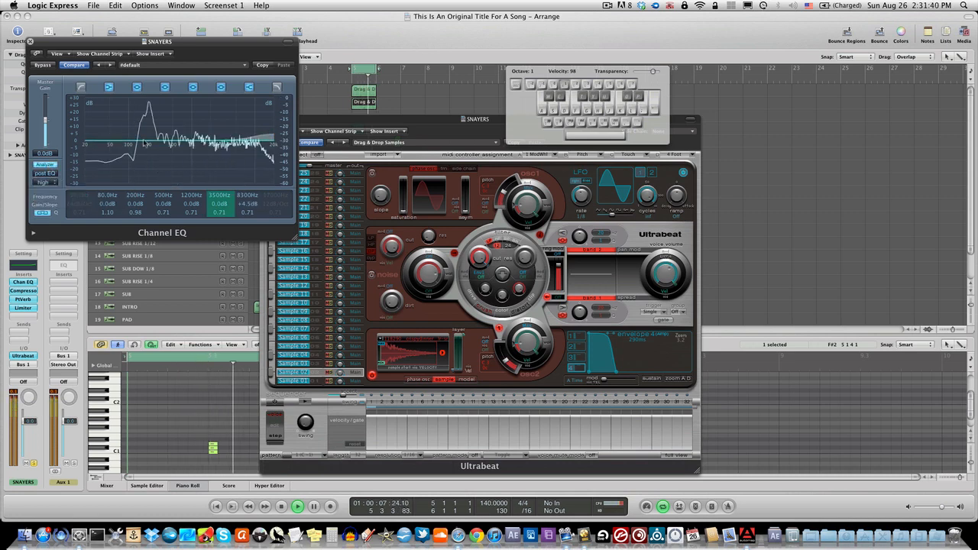
Boost the 500 Hz EQ band by 1.5 dB at 235 Hz and set the high shelf to +2.0 dB at 2550 Hz
{"action": "left_click_drag", "start_coordinate": [162, 145], "coordinate": [141, 142]}
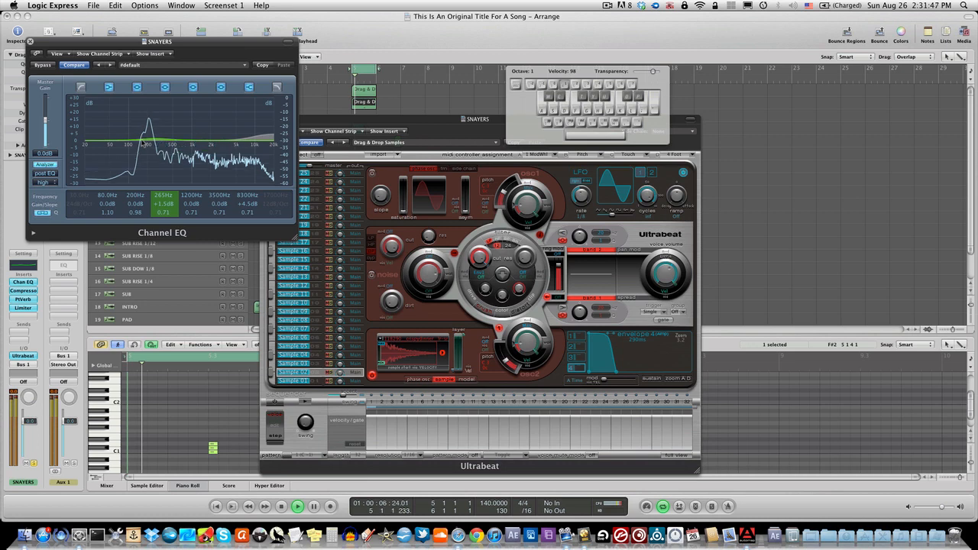
{"action": "left_click", "coordinate": [247, 210]}
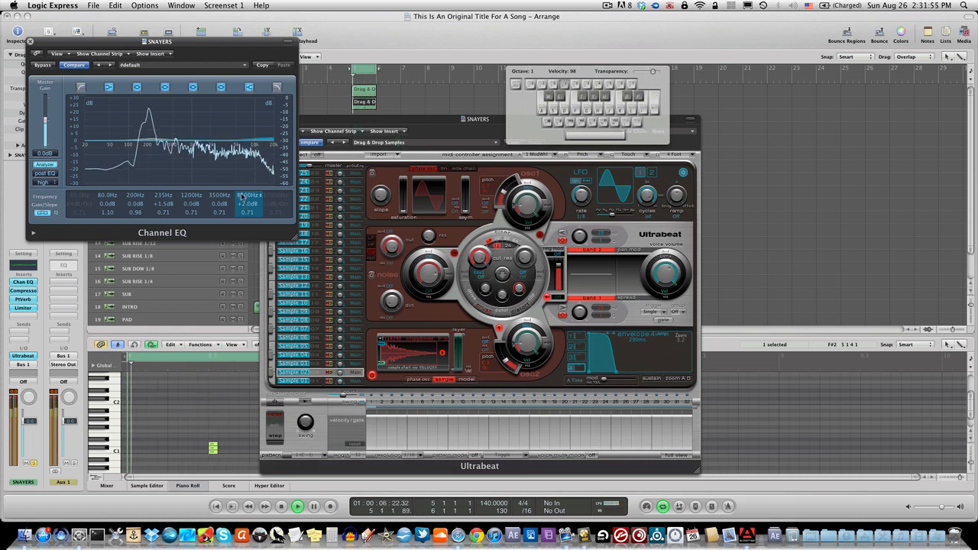
{"action": "left_click_drag", "start_coordinate": [242, 197], "coordinate": [243, 221]}
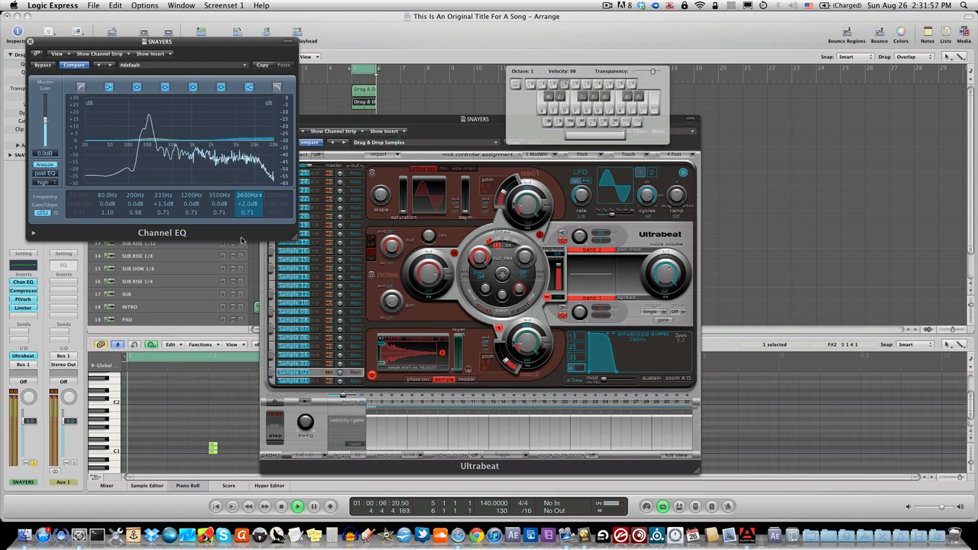
Enable the Channel EQ low cut and set it to 73 Hz with a 48 dB/Oct slope
{"action": "left_click", "coordinate": [81, 87]}
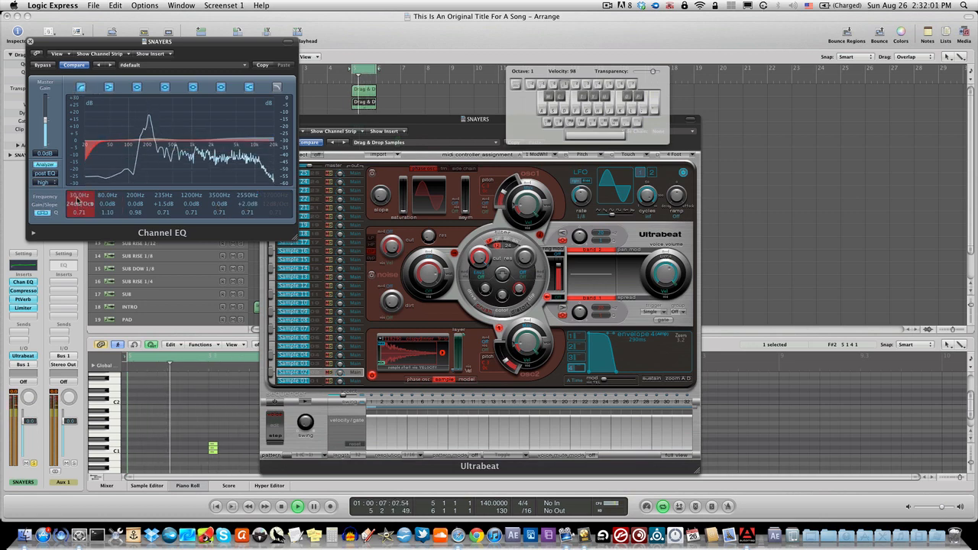
{"action": "left_click_drag", "start_coordinate": [79, 203], "coordinate": [79, 165]}
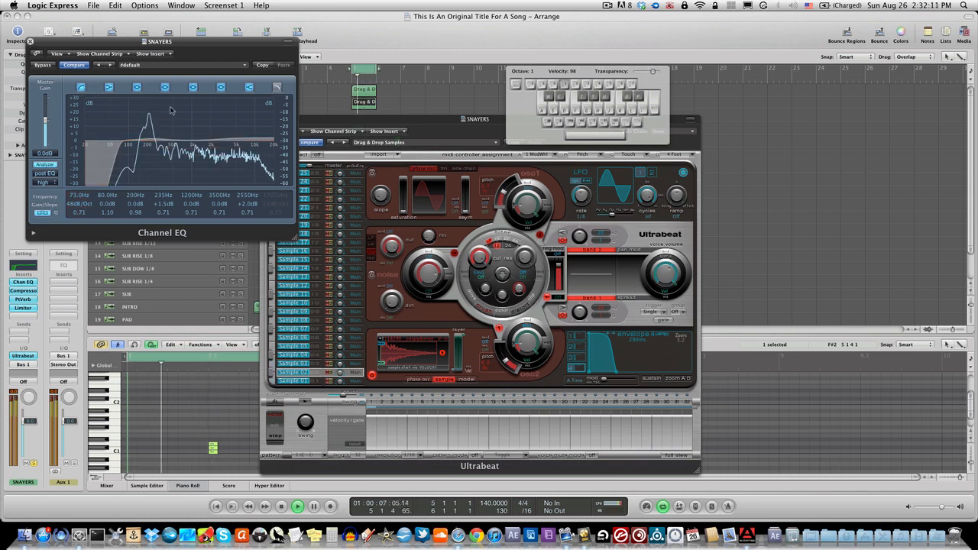
Solo the KICKS track, set its Channel EQ analyzer to high resolution, and close the open plug-in windows
{"action": "left_click", "coordinate": [30, 42]}
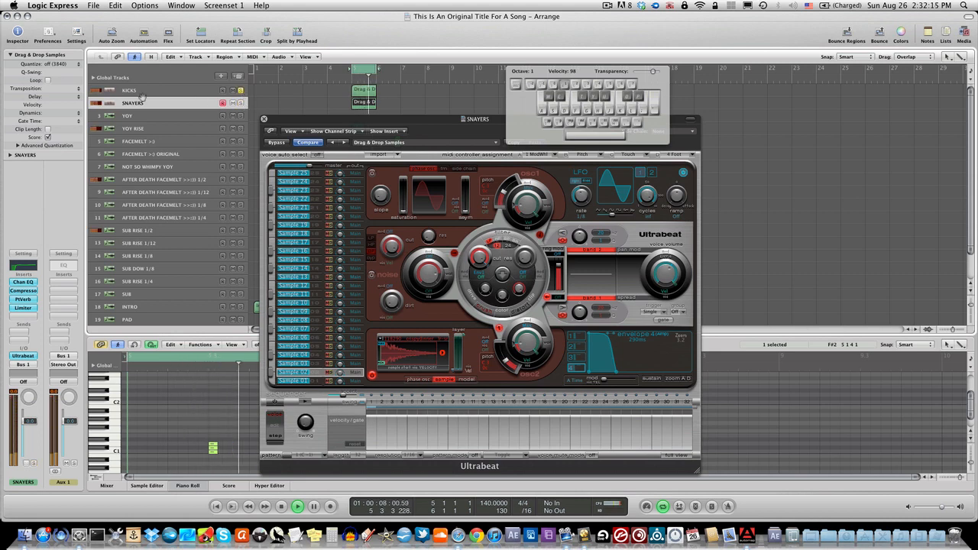
{"action": "left_click", "coordinate": [241, 92]}
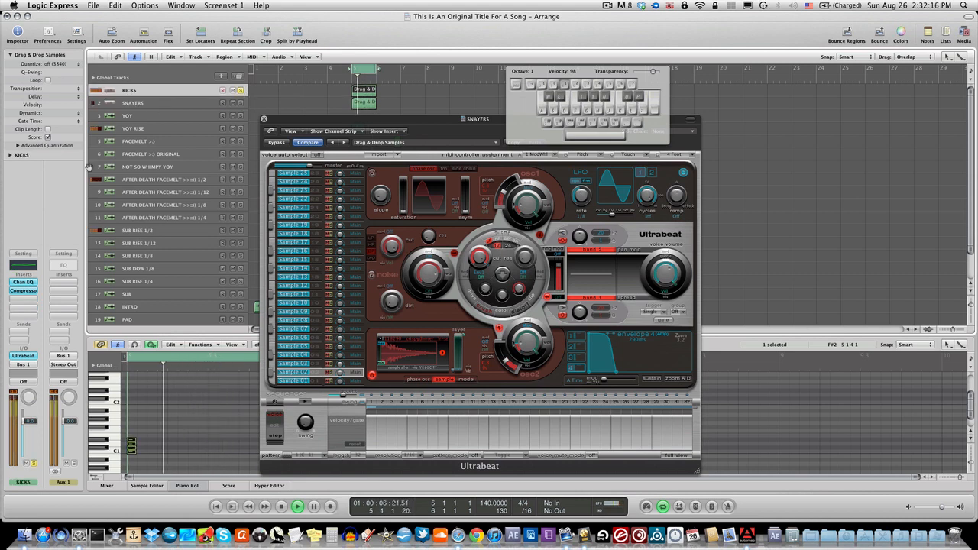
{"action": "left_click", "coordinate": [23, 283]}
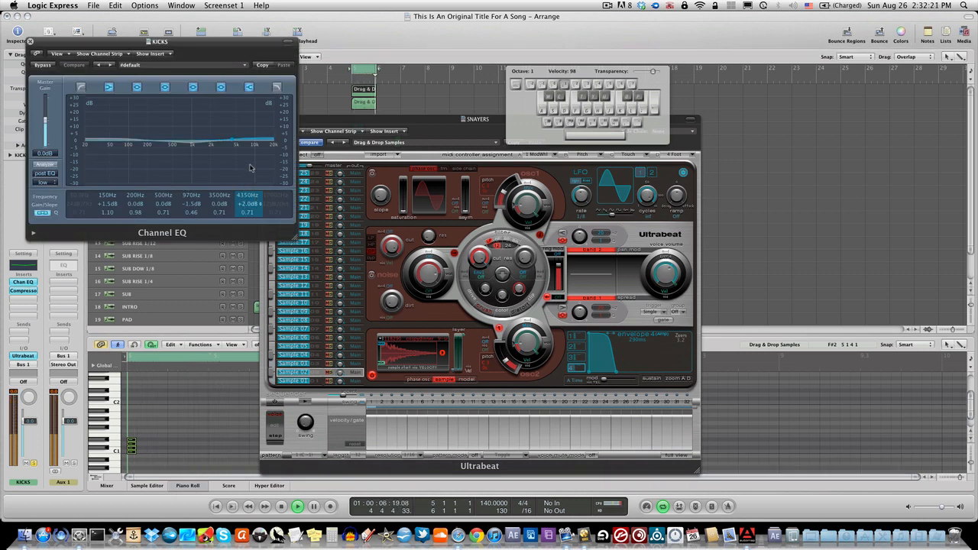
{"action": "left_click", "coordinate": [54, 183]}
{"action": "left_click", "coordinate": [62, 196]}
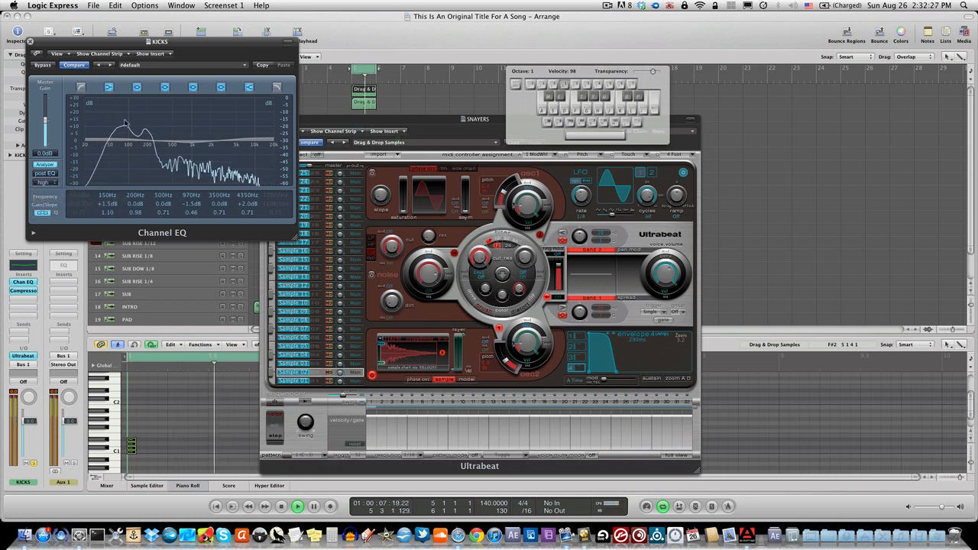
{"action": "left_click", "coordinate": [31, 42]}
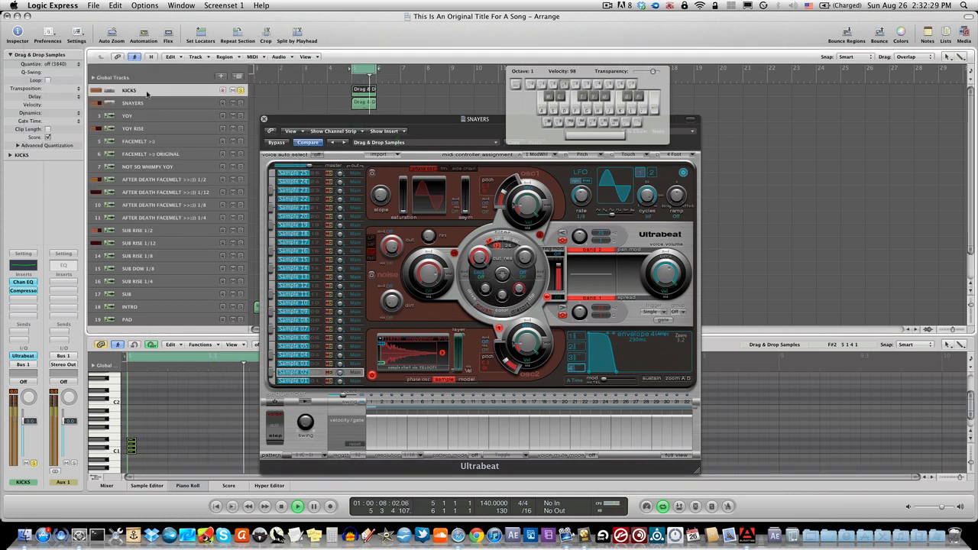
{"action": "left_click", "coordinate": [264, 119]}
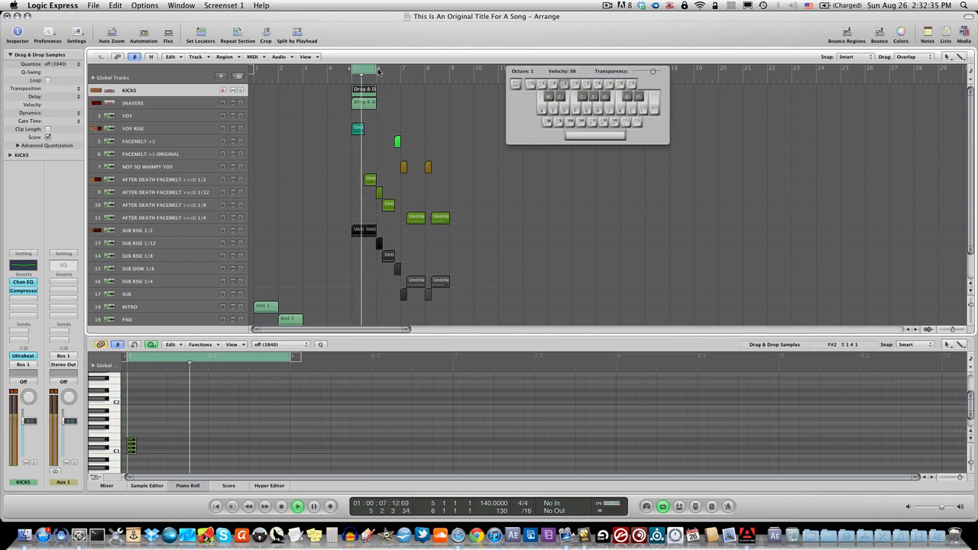
Extend the cycle range to bar 9 and loop the SNAYERS region up to the same point, playing the result
{"action": "left_click_drag", "start_coordinate": [376, 69], "coordinate": [447, 90]}
{"action": "left_click", "coordinate": [357, 110]}
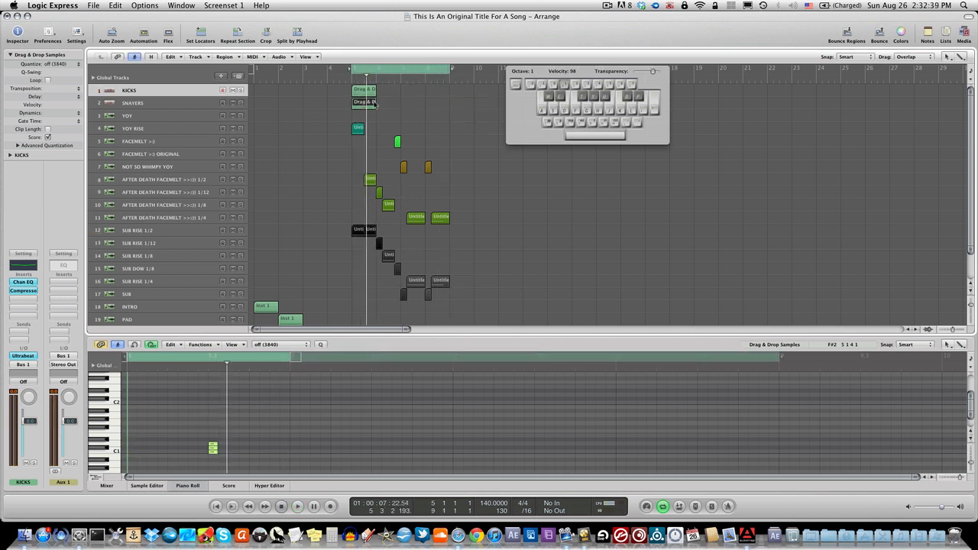
{"action": "left_click_drag", "start_coordinate": [376, 102], "coordinate": [452, 106]}
{"action": "key", "text": "space"}
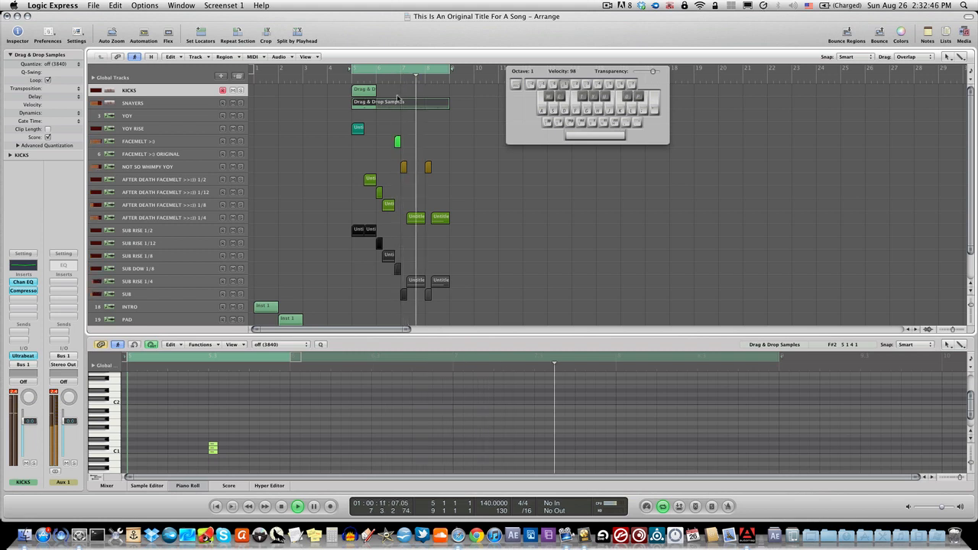
Color the KICKS region at bar 5 red
{"action": "left_click", "coordinate": [365, 92]}
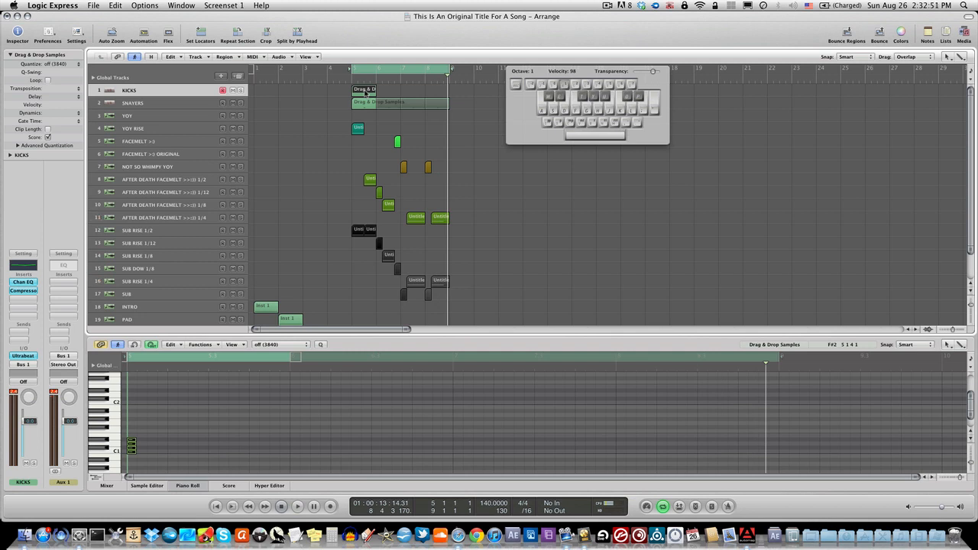
{"action": "left_click", "coordinate": [193, 416]}
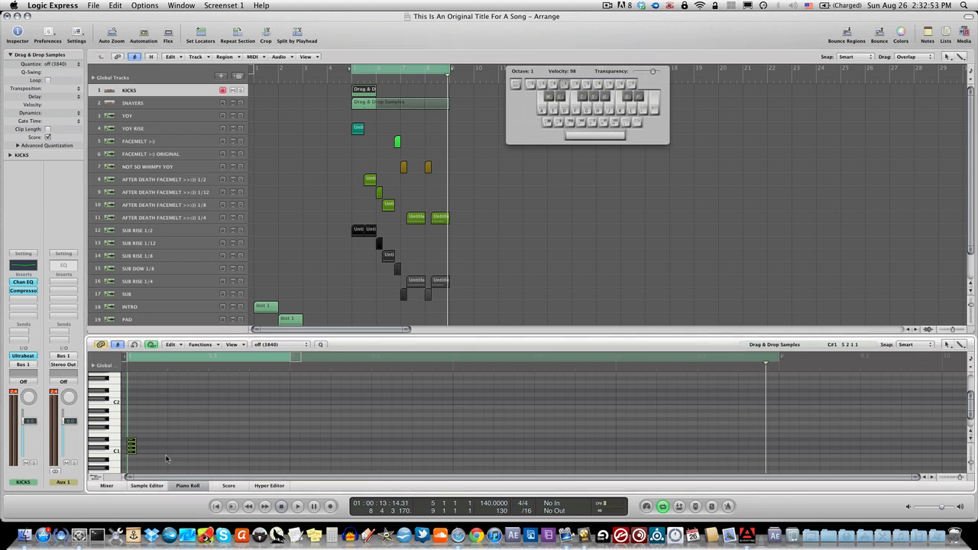
{"action": "left_click_drag", "start_coordinate": [166, 459], "coordinate": [126, 439]}
{"action": "key", "text": "alt+c"}
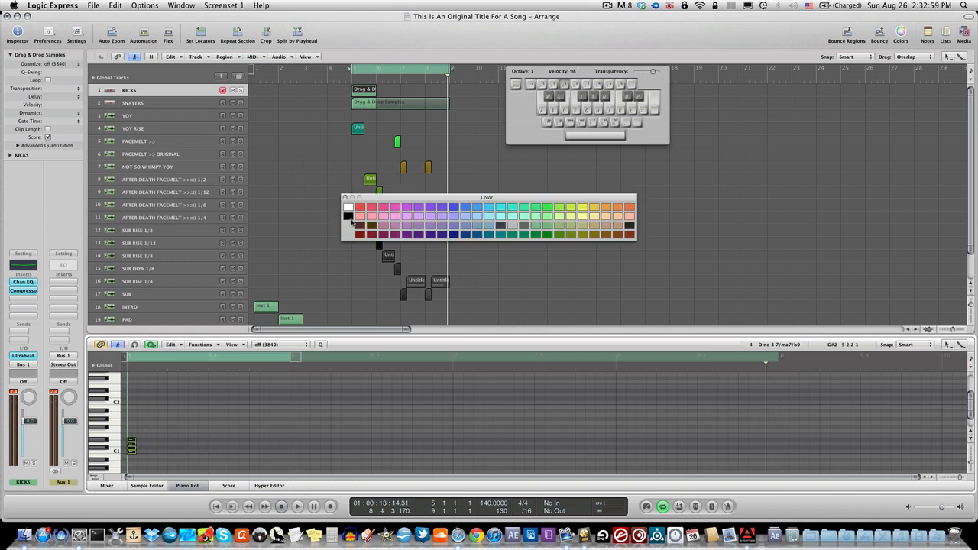
{"action": "left_click", "coordinate": [387, 125]}
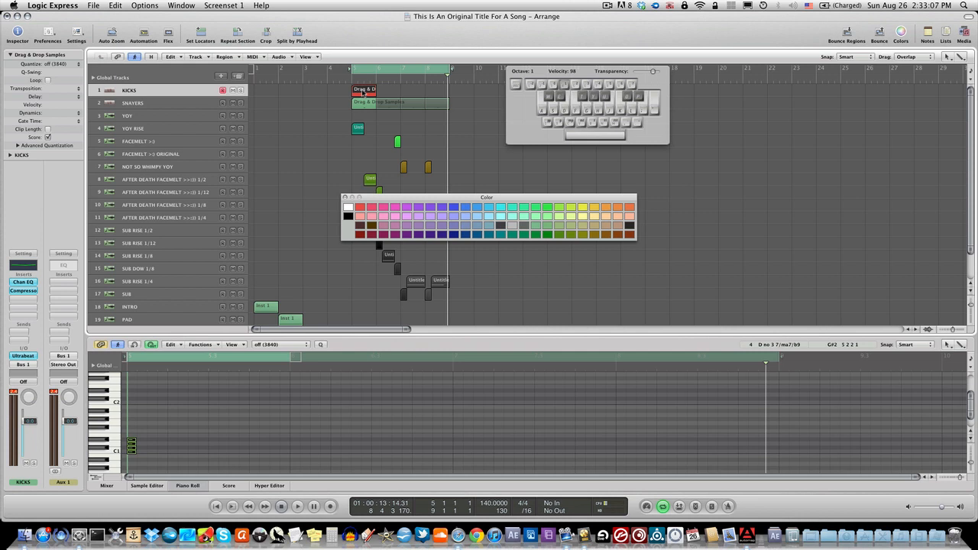
Copy the KICKS region to bar 6 as an orange region and duplicate its layered kick hit halfway between beats 2 and 3
{"action": "left_click_drag", "start_coordinate": [379, 90], "coordinate": [390, 92]}
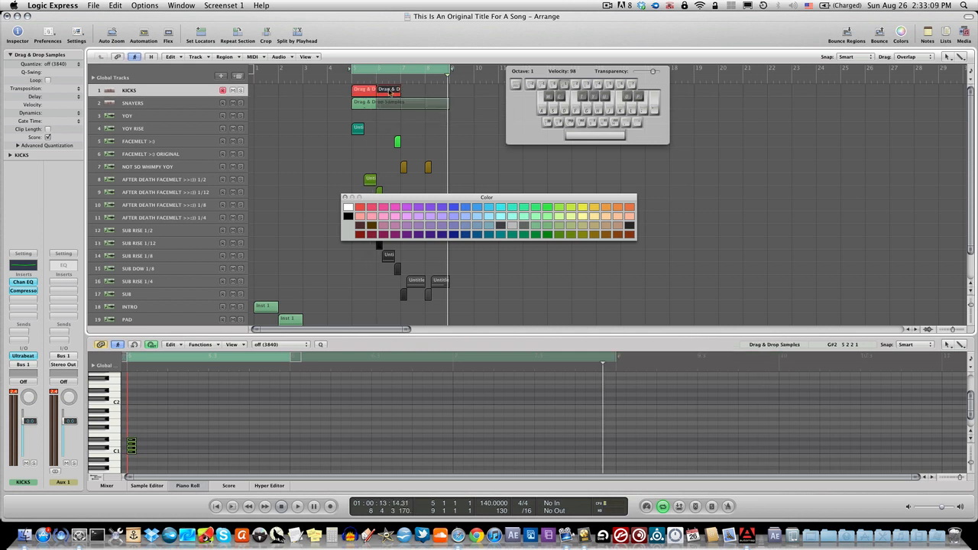
{"action": "left_click_drag", "start_coordinate": [161, 456], "coordinate": [185, 443]}
{"action": "left_click_drag", "start_coordinate": [195, 442], "coordinate": [194, 443]}
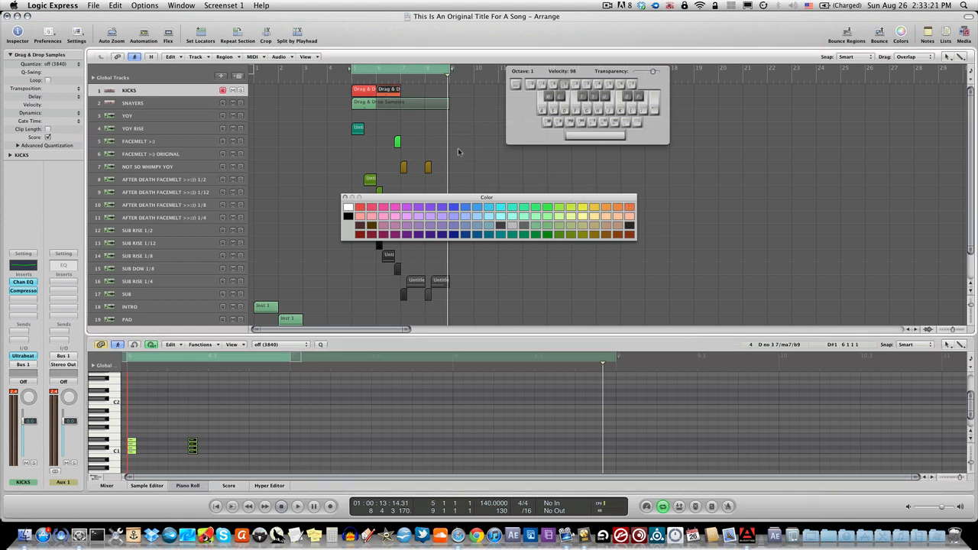
{"action": "key", "text": "space"}
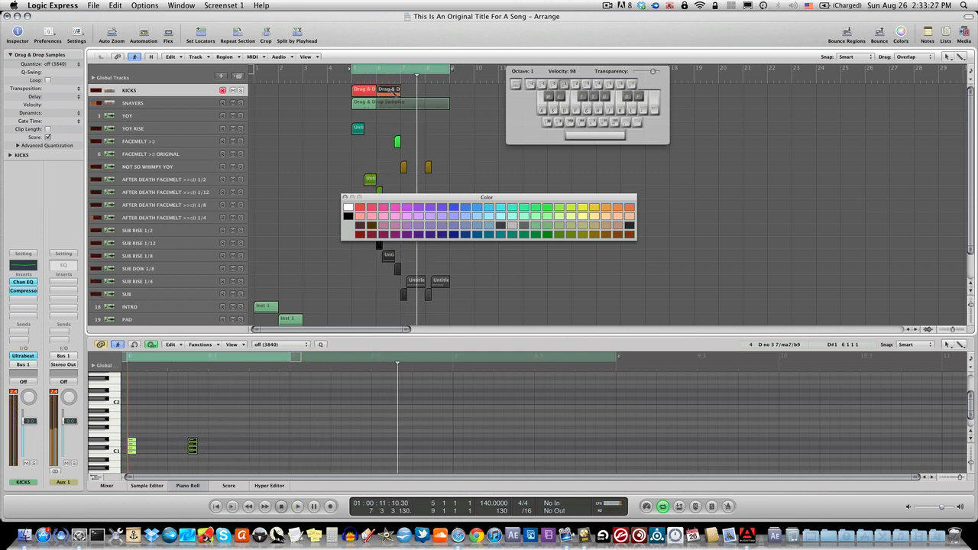
Copy the KICKS region to bar 7 with a layered kick hit on every beat, and color it light orange
{"action": "left_click_drag", "start_coordinate": [393, 92], "coordinate": [418, 91]}
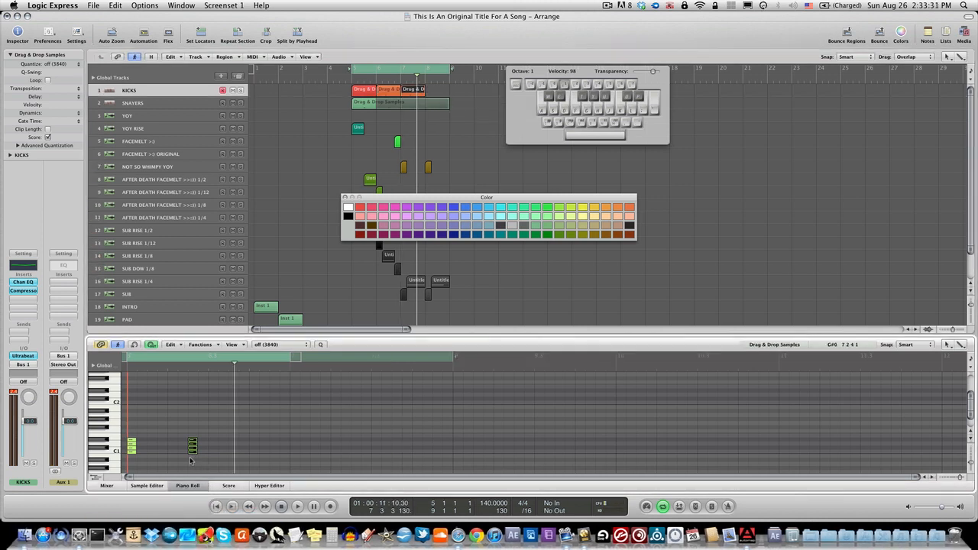
{"action": "left_click_drag", "start_coordinate": [215, 462], "coordinate": [252, 444]}
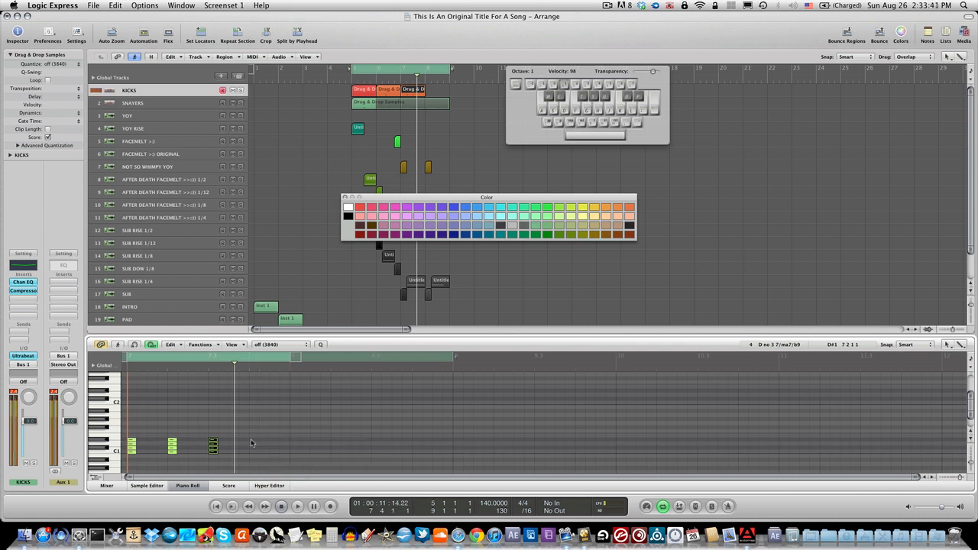
{"action": "key", "text": "space"}
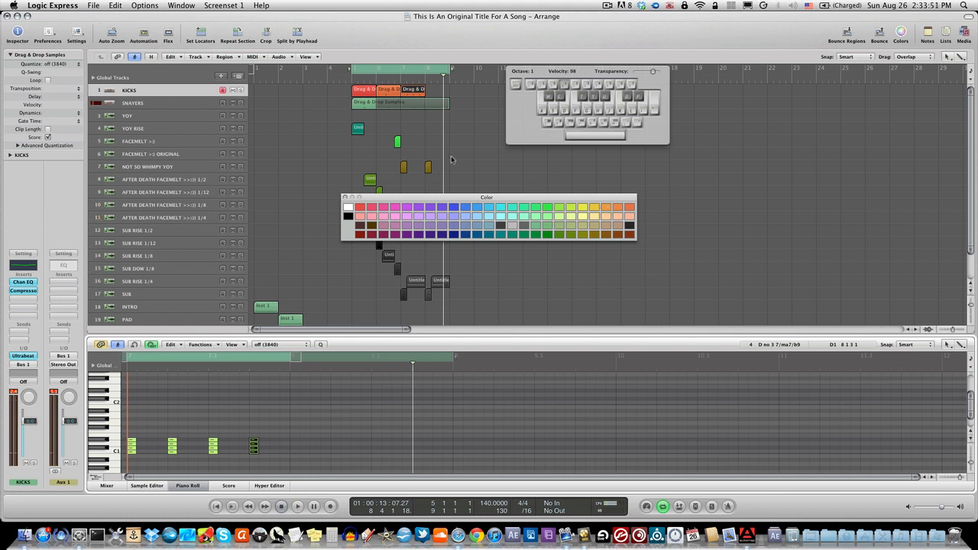
{"action": "left_click", "coordinate": [411, 113]}
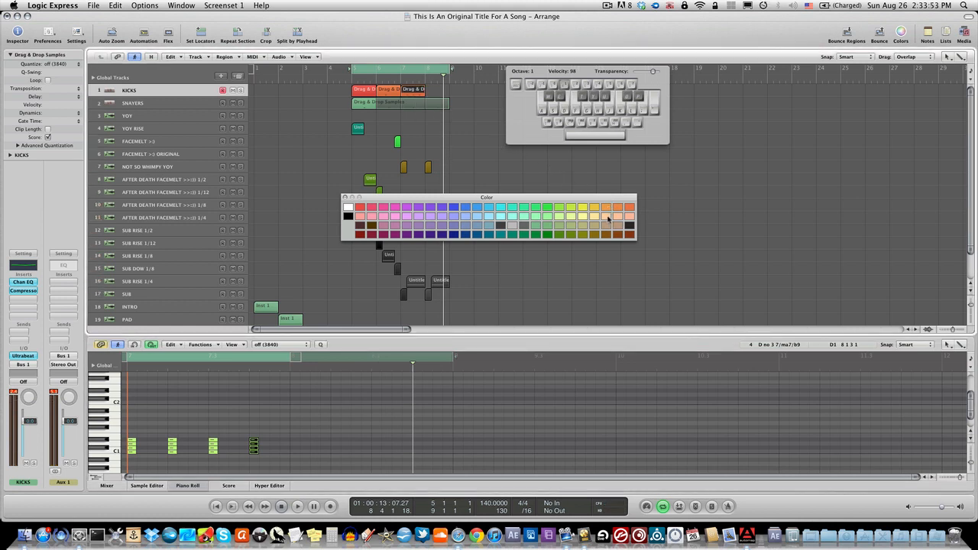
{"action": "left_click", "coordinate": [603, 207]}
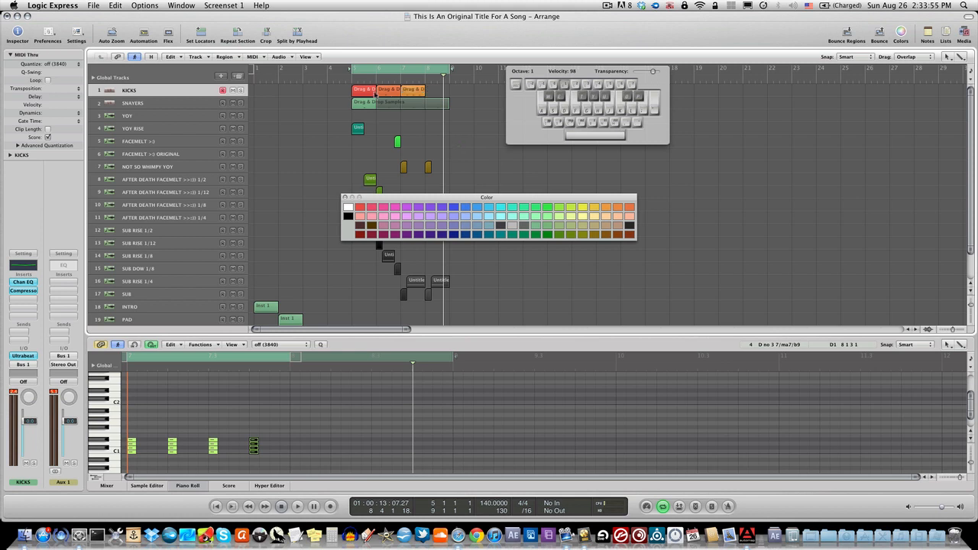
Copy the bar 7 KICKS region to bar 8 and delete its kick hits on beats 3 and 4
{"action": "left_click", "coordinate": [415, 94]}
{"action": "left_click_drag", "start_coordinate": [428, 94], "coordinate": [452, 94]}
{"action": "left_click", "coordinate": [178, 451]}
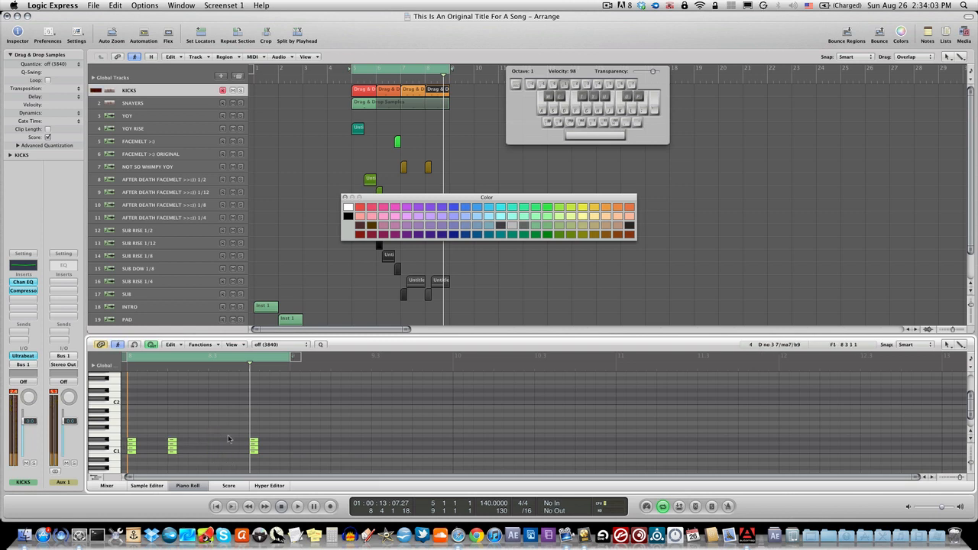
{"action": "left_click_drag", "start_coordinate": [303, 457], "coordinate": [169, 436]}
{"action": "key", "text": "Delete"}
{"action": "left_click", "coordinate": [220, 440]}
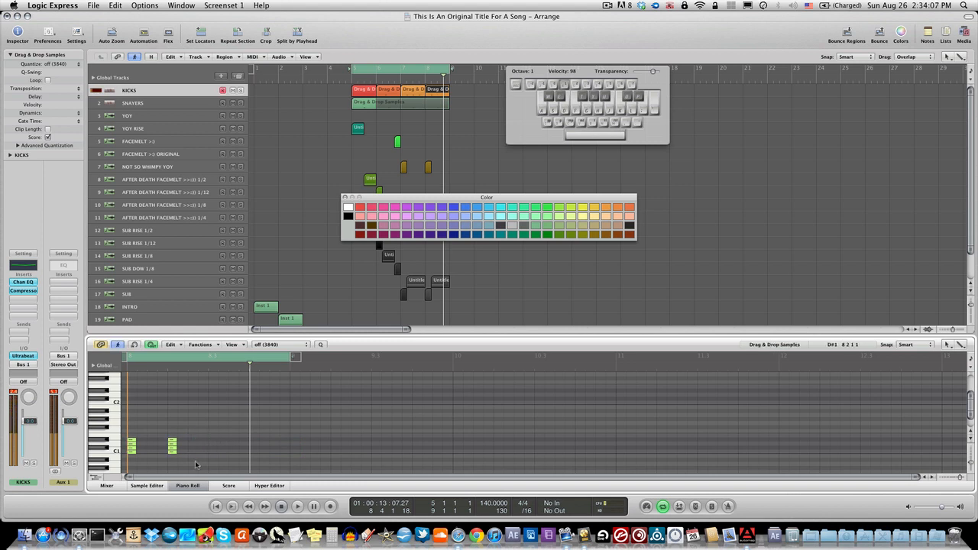
Move the bar 8 region's second kick hit to the last sixteenth before beat 3, play the pattern and save the project
{"action": "left_click", "coordinate": [172, 444]}
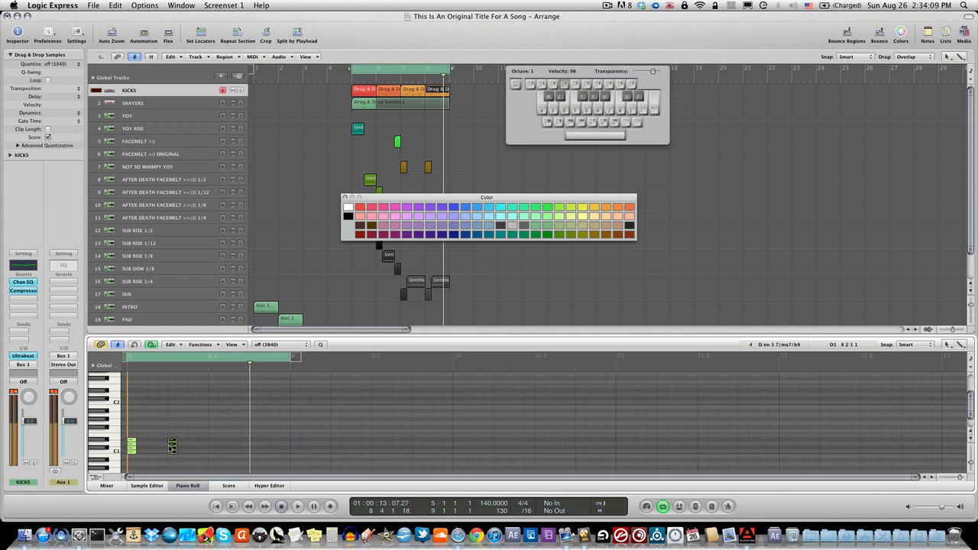
{"action": "left_click_drag", "start_coordinate": [172, 443], "coordinate": [202, 445]}
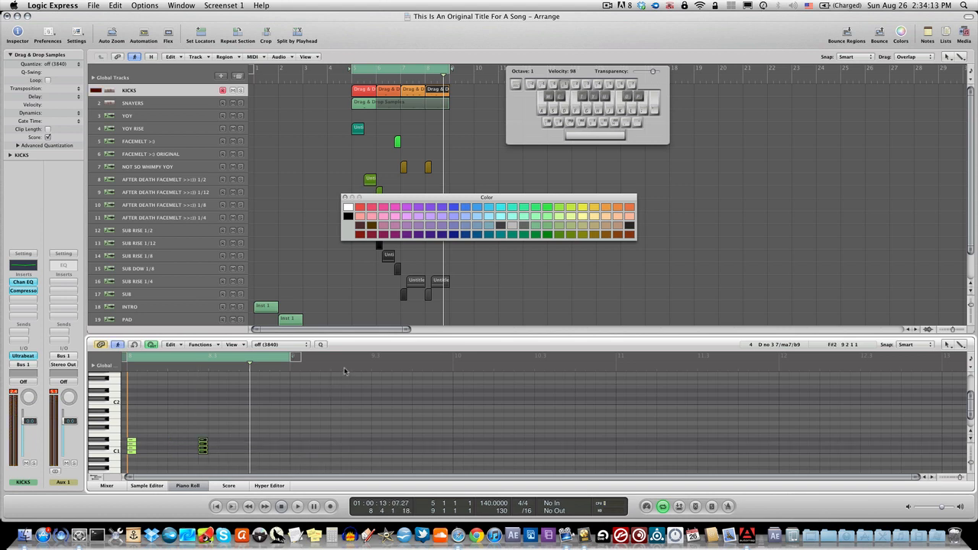
{"action": "key", "text": "space"}
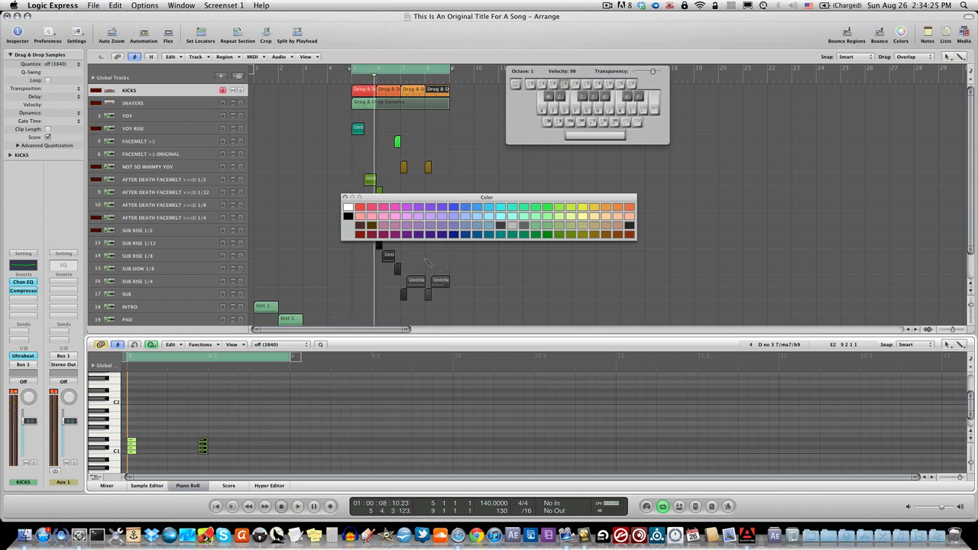
{"action": "key", "text": "super+s"}
Copy the red KICKS region from bar 5 to bar 1, and move the cycle range to bars 1 through 4 for playback
{"action": "left_click_drag", "start_coordinate": [545, 85], "coordinate": [685, 112]}
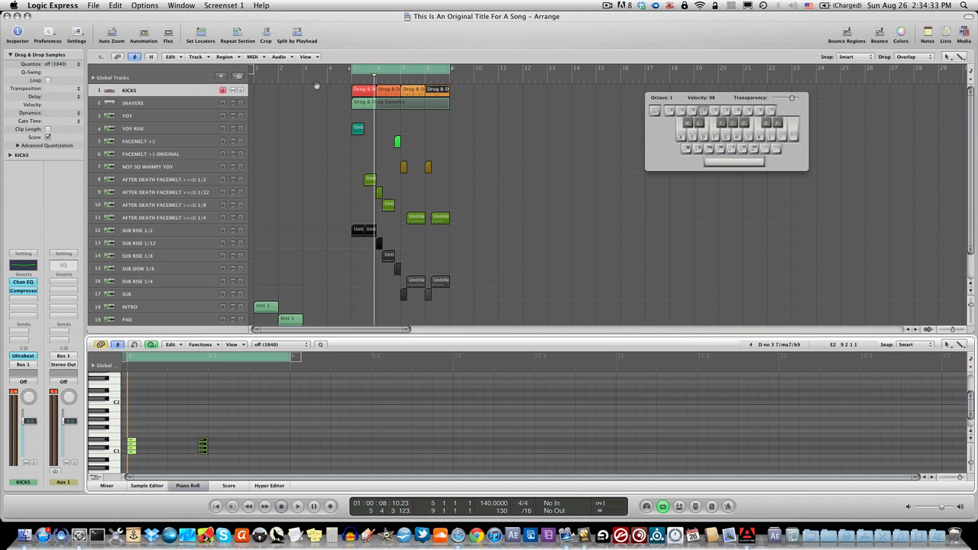
{"action": "left_click", "coordinate": [357, 90]}
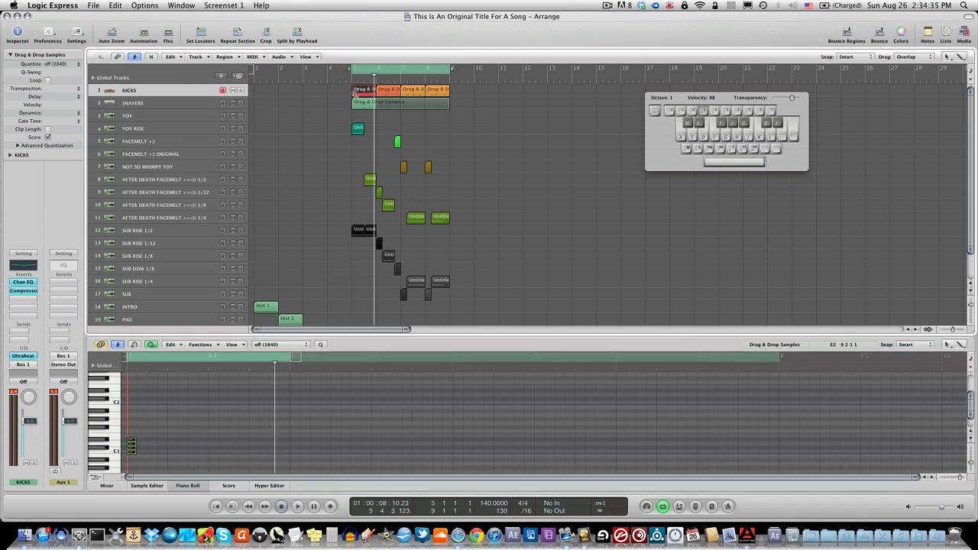
{"action": "left_click_drag", "start_coordinate": [357, 93], "coordinate": [262, 91]}
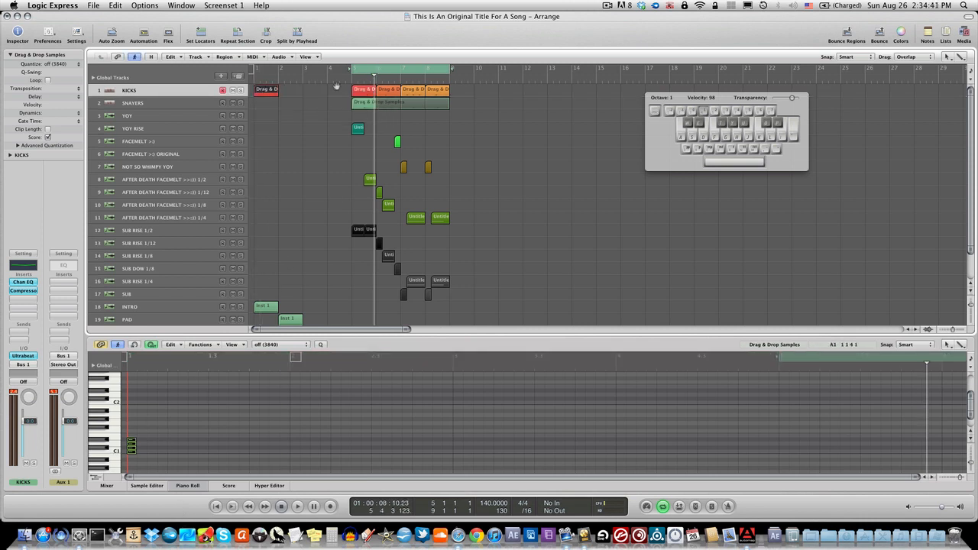
{"action": "left_click_drag", "start_coordinate": [270, 73], "coordinate": [277, 78]}
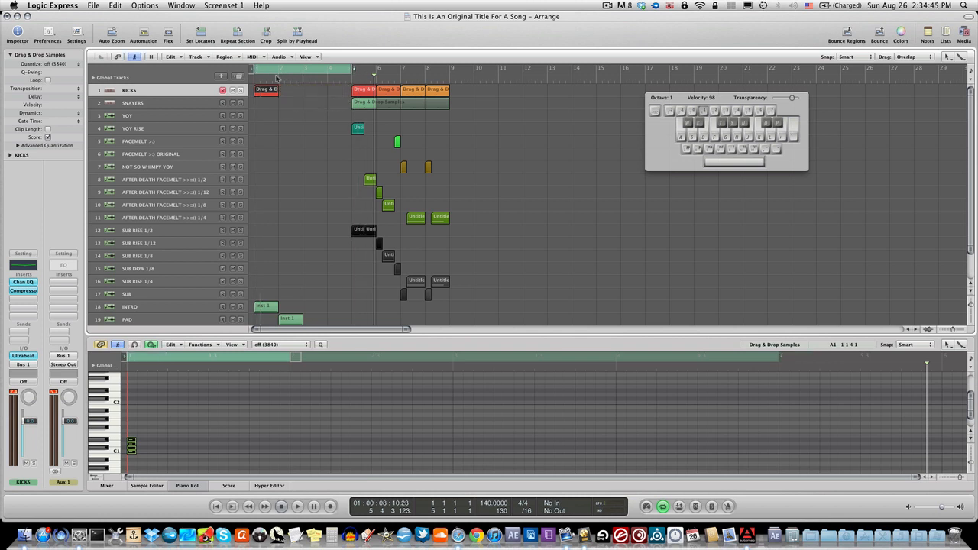
{"action": "key", "text": "space"}
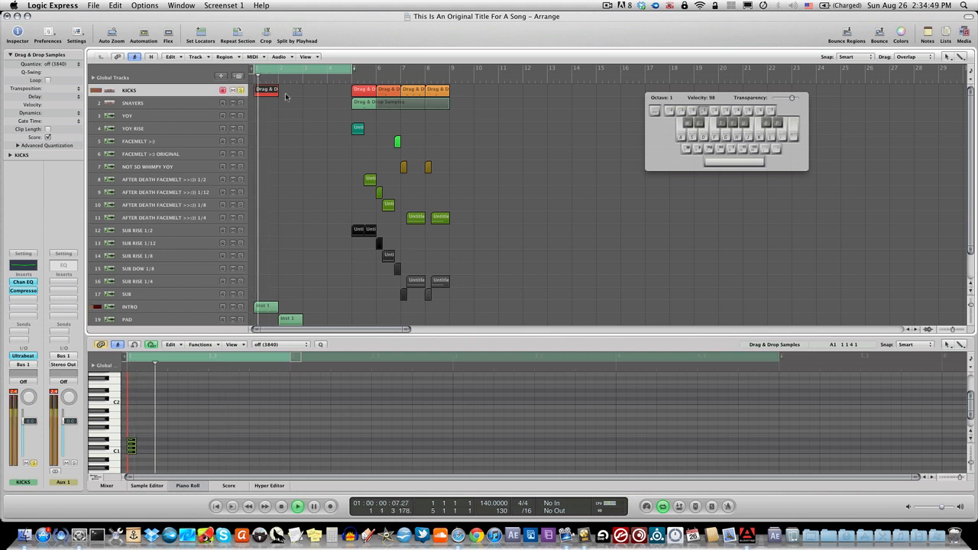
Shorten the cycle range to the first half of bar 1 and play back the soloed kick
{"action": "left_click_drag", "start_coordinate": [350, 72], "coordinate": [266, 74]}
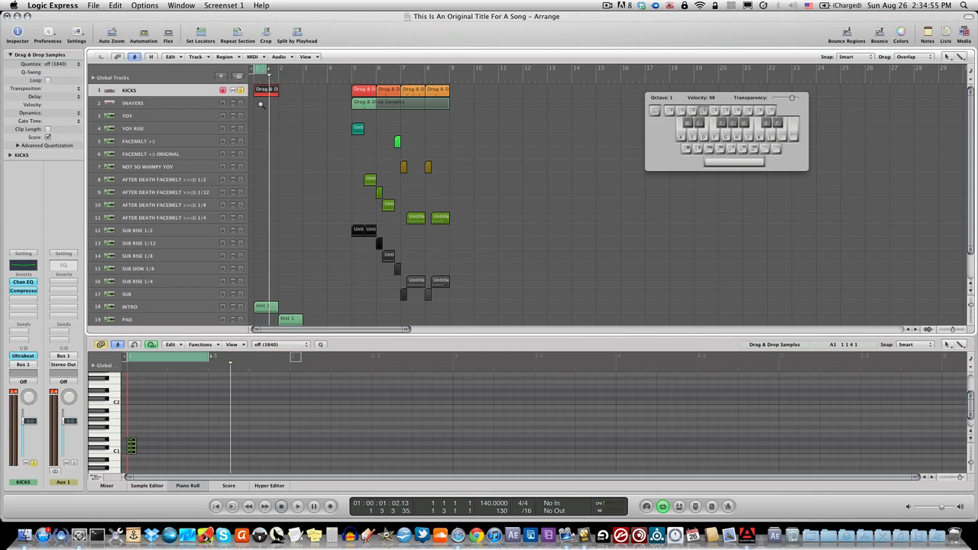
{"action": "key", "text": "ctrl+alt+Right"}
{"action": "key", "text": "ctrl+alt+Right"}
{"action": "key", "text": "ctrl+alt+Right"}
{"action": "key", "text": "ctrl+alt+Right"}
{"action": "key", "text": "ctrl+alt+Down"}
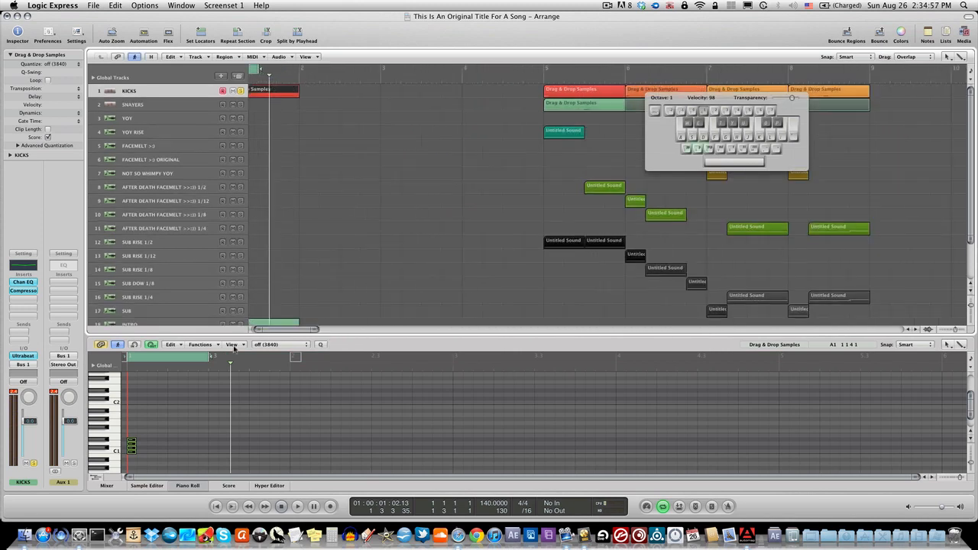
{"action": "left_click_drag", "start_coordinate": [297, 333], "coordinate": [266, 331]}
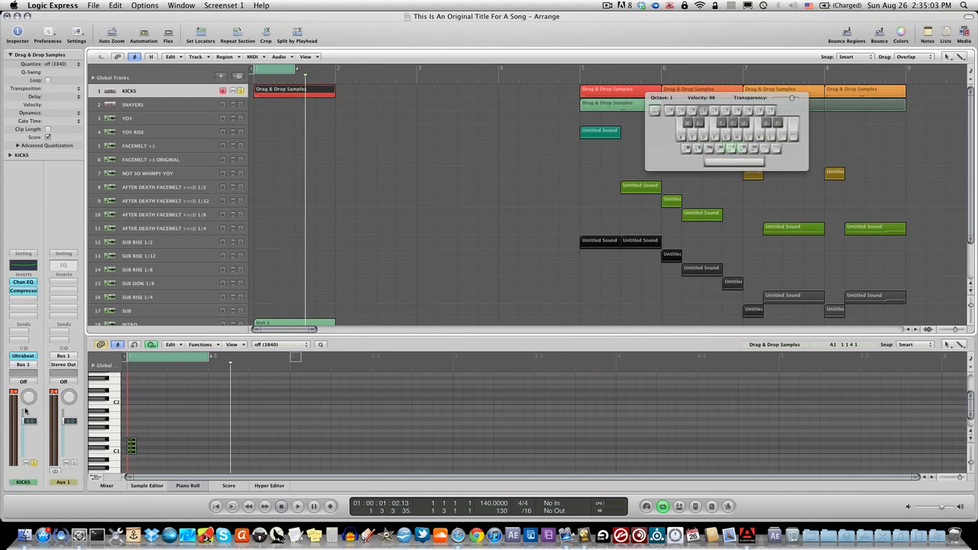
{"action": "key", "text": "space"}
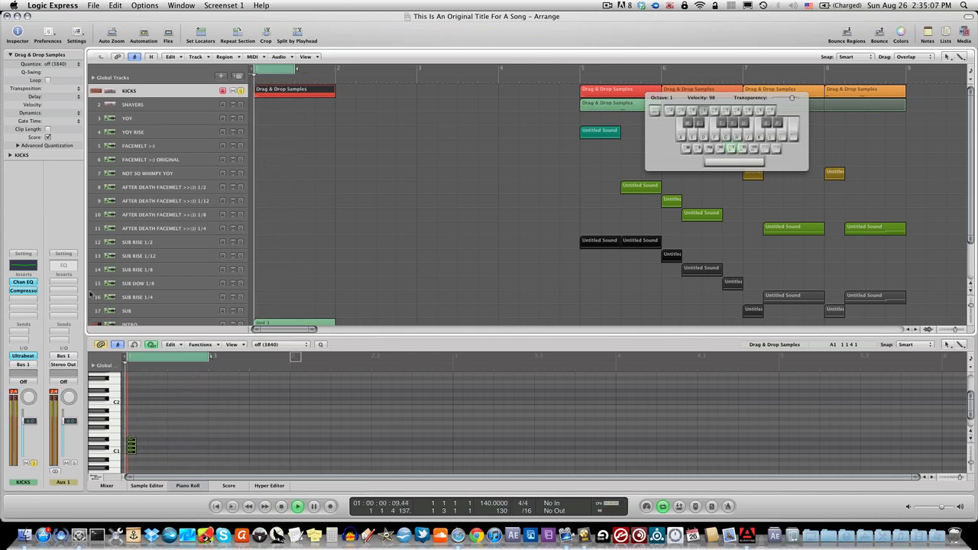
{"action": "key", "text": "space"}
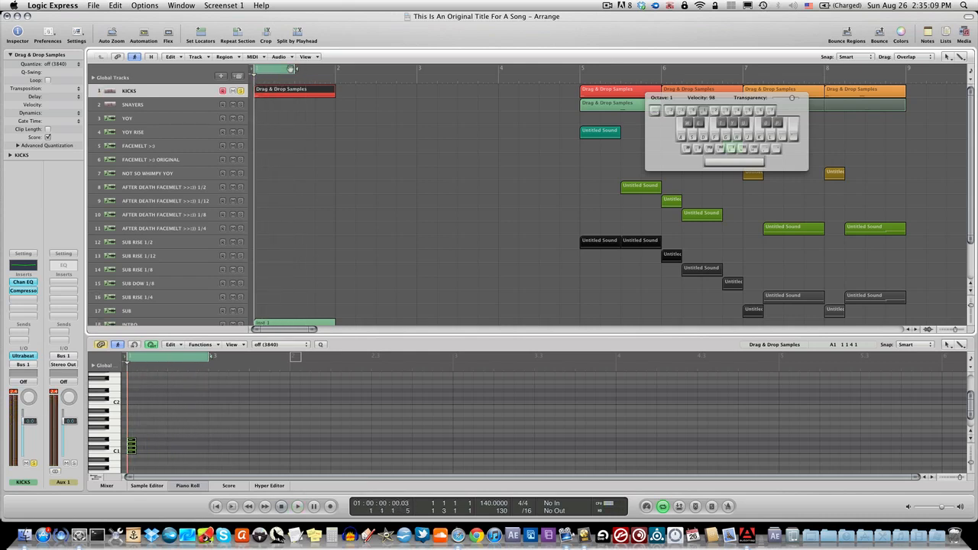
Extend the cycle range to beat 4 of bar 1, play the soloed kick and open the bounce settings
{"action": "left_click_drag", "start_coordinate": [296, 69], "coordinate": [315, 70]}
{"action": "key", "text": "space"}
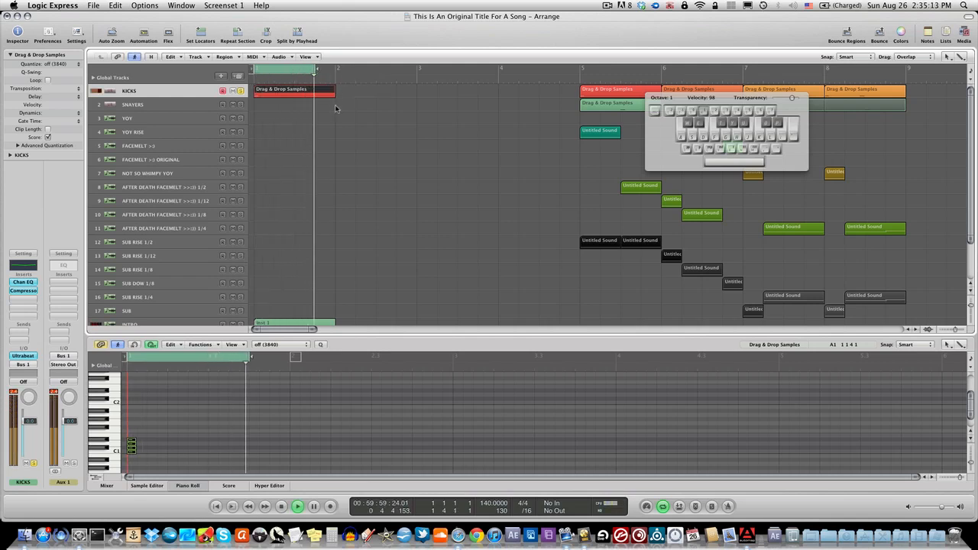
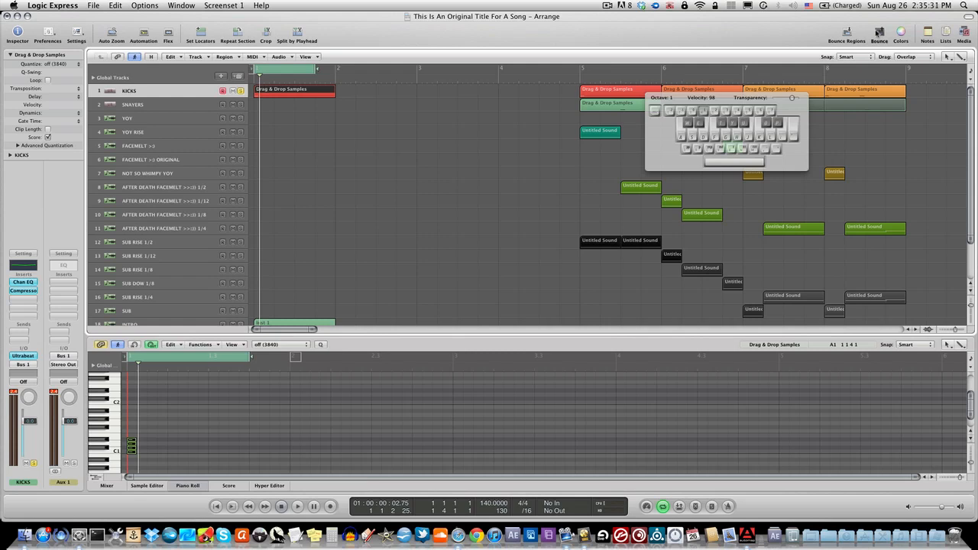
{"action": "left_click", "coordinate": [879, 34]}
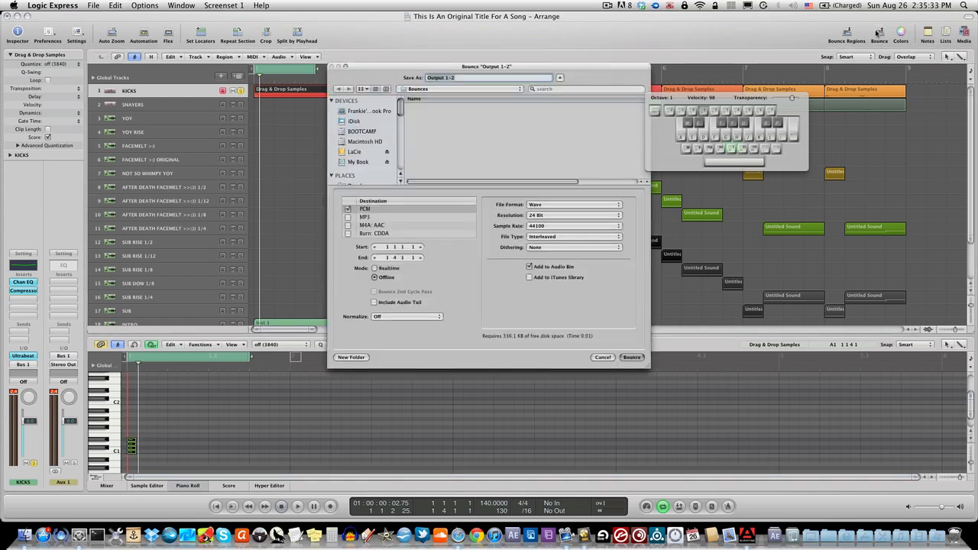
Name the bounce KICK and set its destination to LaCie > Music > SAMPLES > SUBJECTION'S SAMPLE PACK > Kicks
{"action": "left_click", "coordinate": [442, 88]}
{"action": "key", "text": "Escape"}
{"action": "type", "text": "KiCK"}
{"action": "left_click", "coordinate": [353, 152]}
{"action": "scroll", "coordinate": [431, 135], "scroll_direction": "down", "scroll_amount": 5}
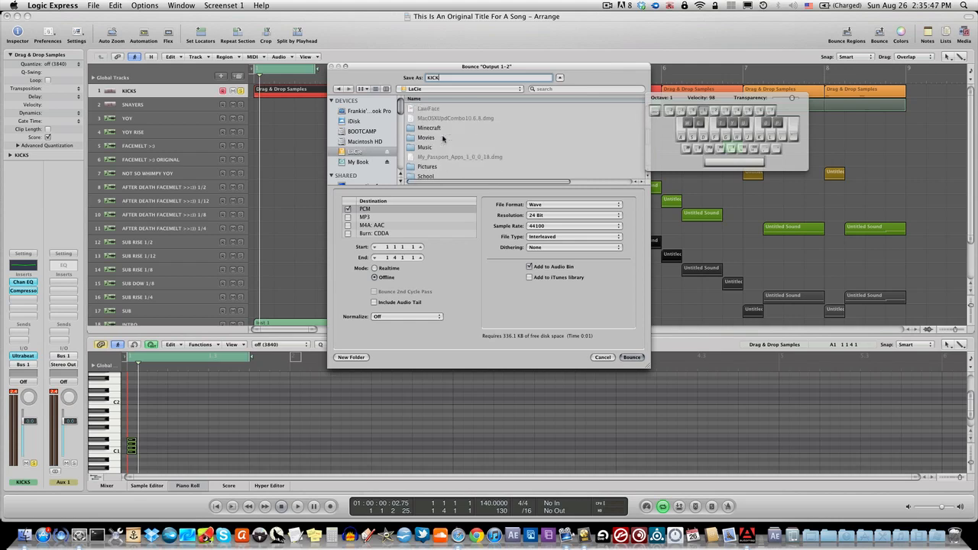
{"action": "scroll", "coordinate": [432, 135], "scroll_direction": "up", "scroll_amount": 2}
{"action": "double_click", "coordinate": [427, 109]}
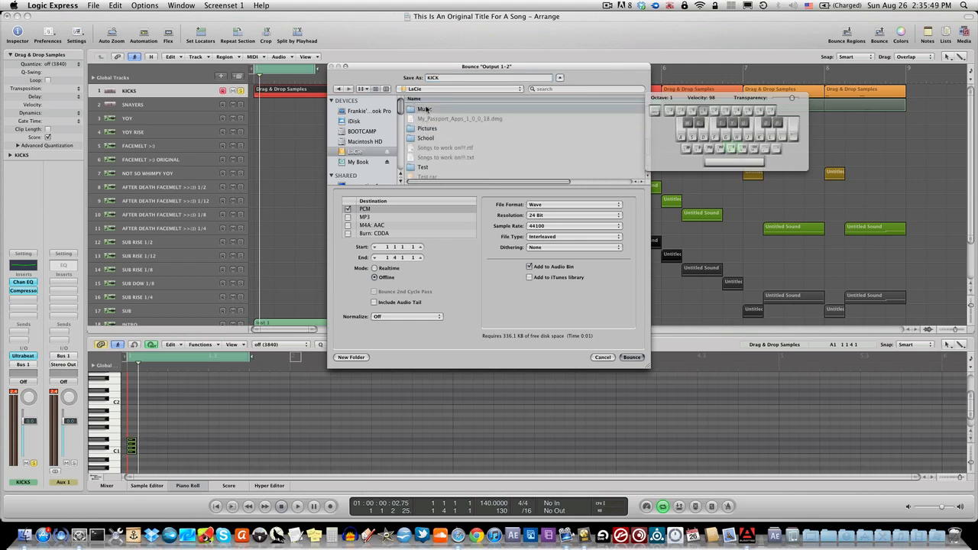
{"action": "double_click", "coordinate": [441, 167]}
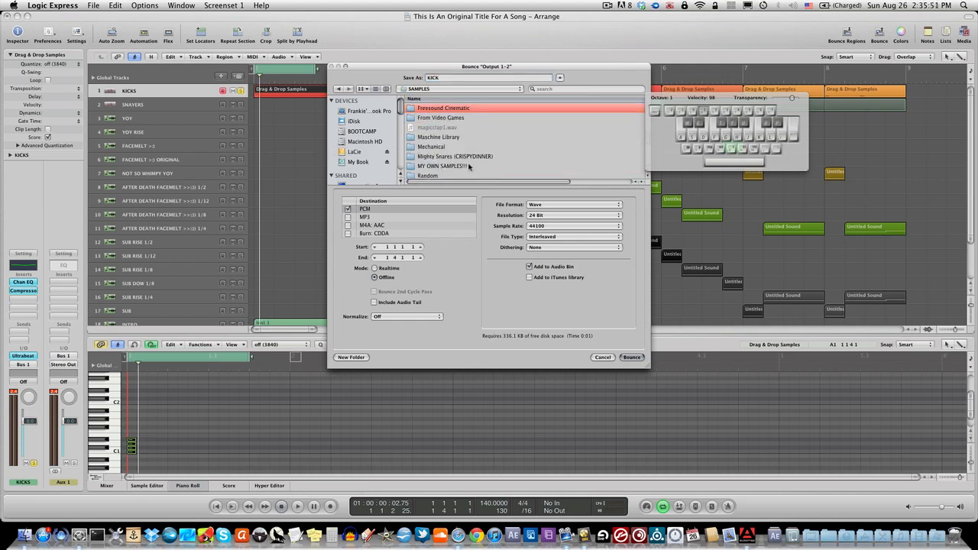
{"action": "scroll", "coordinate": [458, 152], "scroll_direction": "down", "scroll_amount": 5}
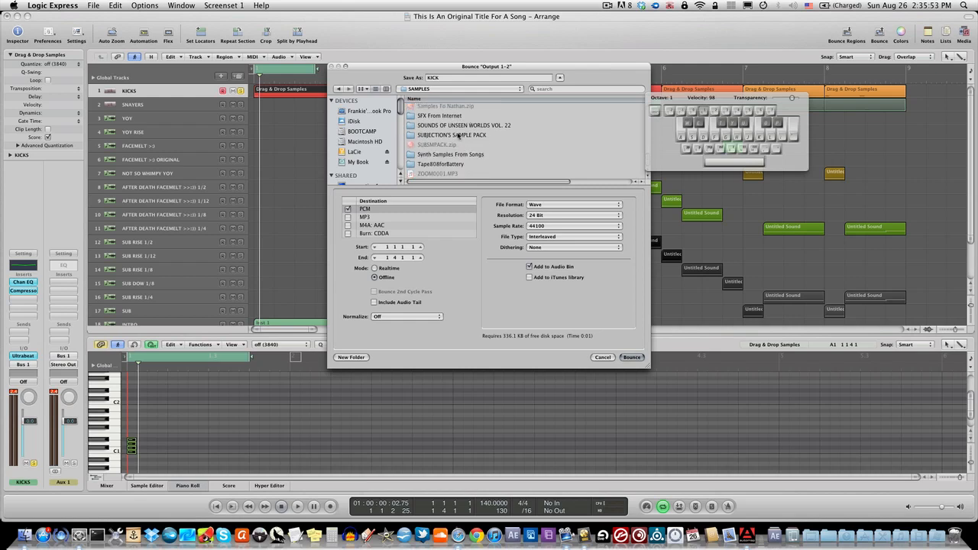
{"action": "double_click", "coordinate": [457, 136]}
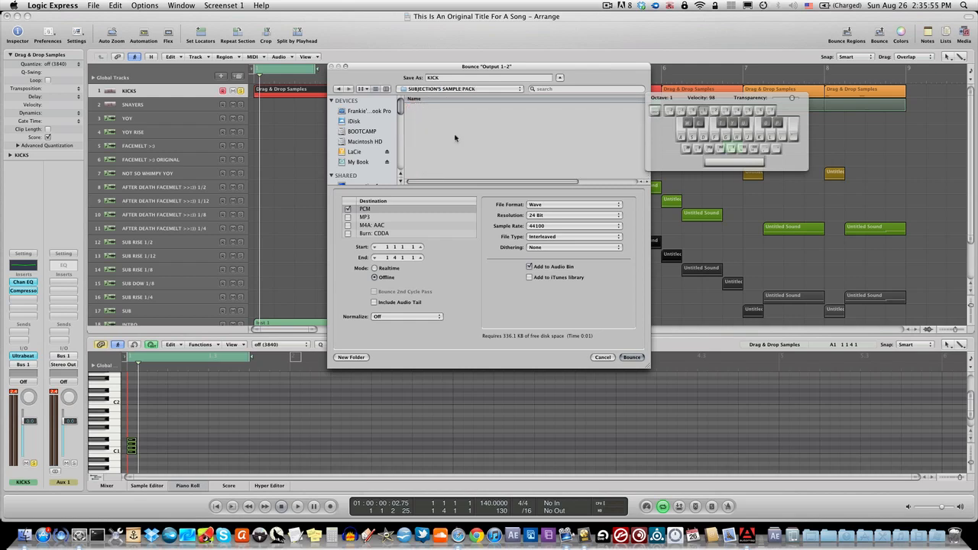
{"action": "double_click", "coordinate": [425, 116]}
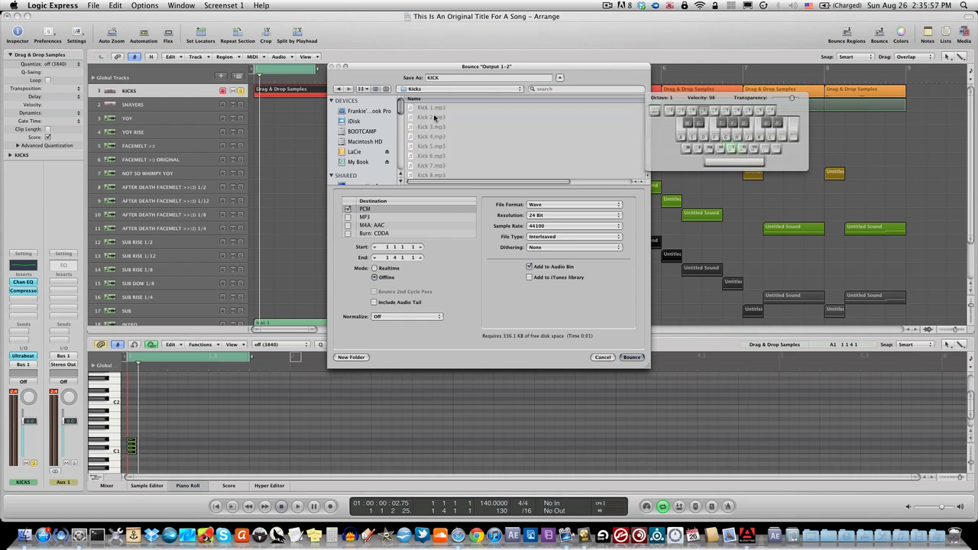
{"action": "scroll", "coordinate": [468, 149], "scroll_direction": "down", "scroll_amount": 3}
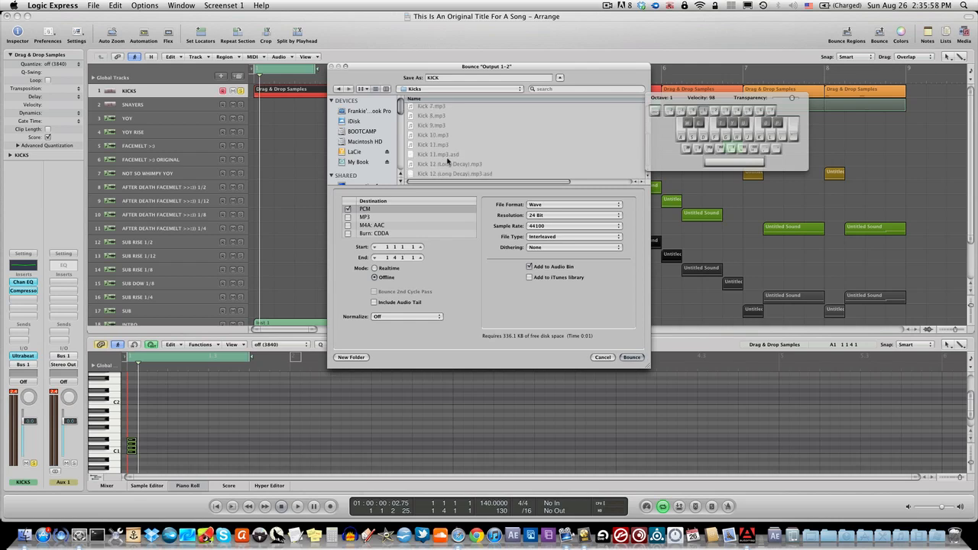
Check the numbering of the existing kick samples and set the bounce file name to Kick 13
{"action": "left_click", "coordinate": [452, 78]}
{"action": "type", "text": "13"}
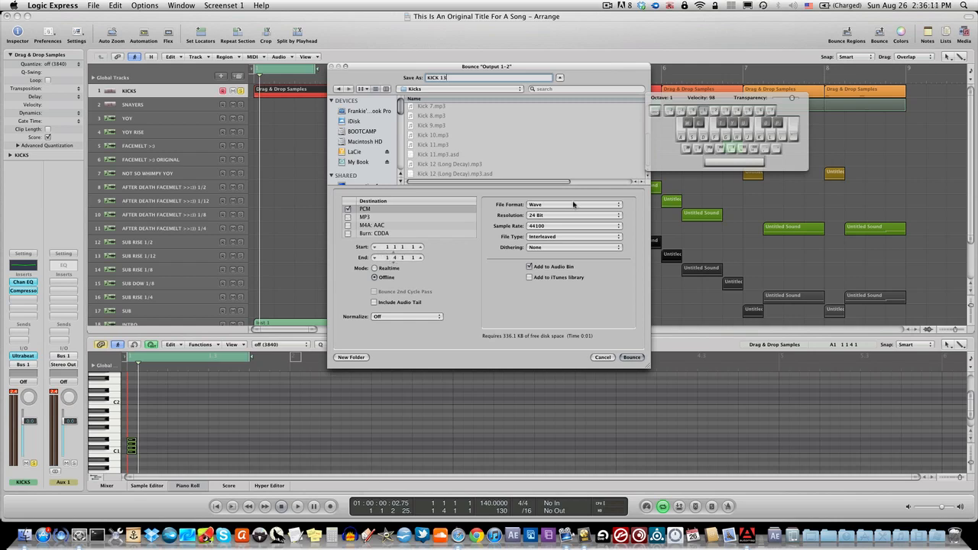
{"action": "scroll", "coordinate": [449, 133], "scroll_direction": "up", "scroll_amount": 3}
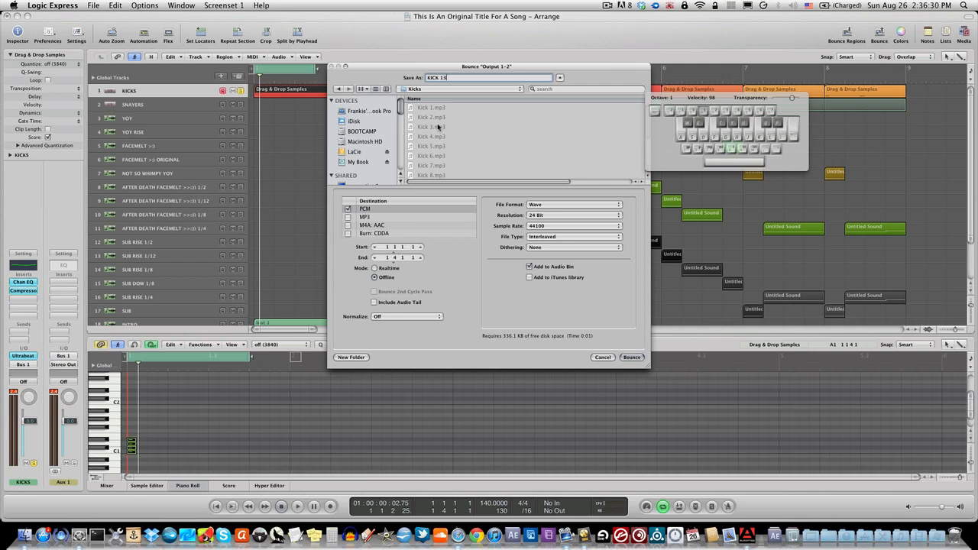
{"action": "scroll", "coordinate": [443, 129], "scroll_direction": "down", "scroll_amount": 1}
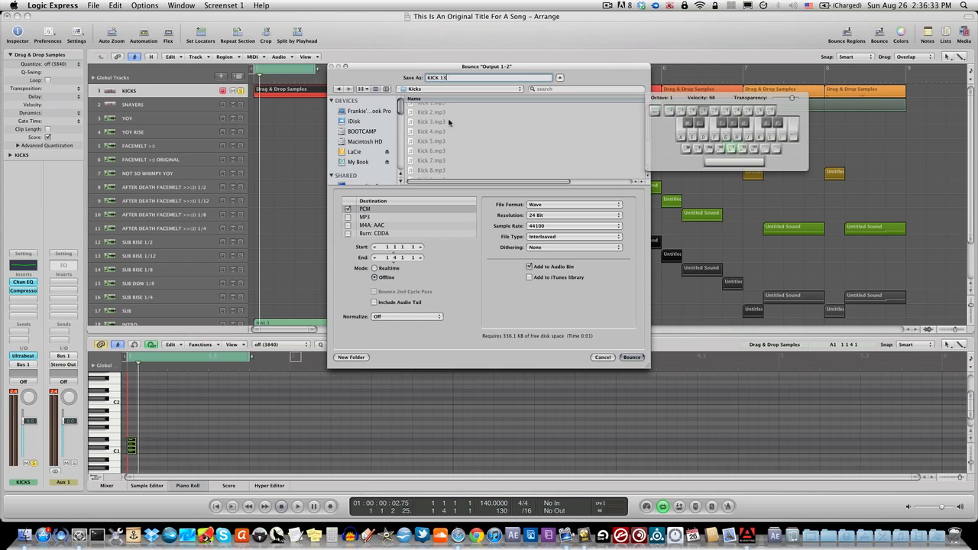
{"action": "scroll", "coordinate": [448, 123], "scroll_direction": "down", "scroll_amount": 3}
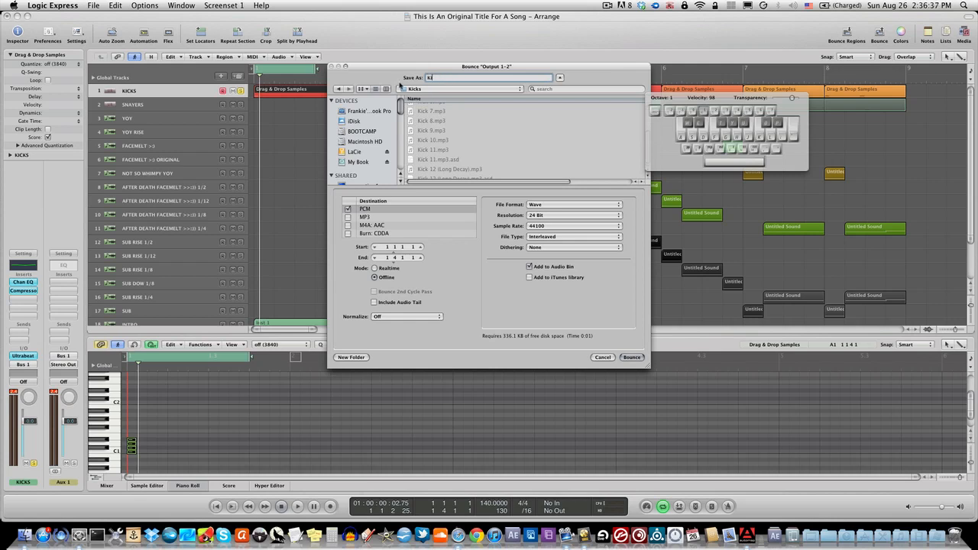
{"action": "type", "text": "ck 13"}
Check the sample rate and resolution options, keep 44100 and 24 Bit, and bounce the kick as a Wave file
{"action": "left_click", "coordinate": [555, 226]}
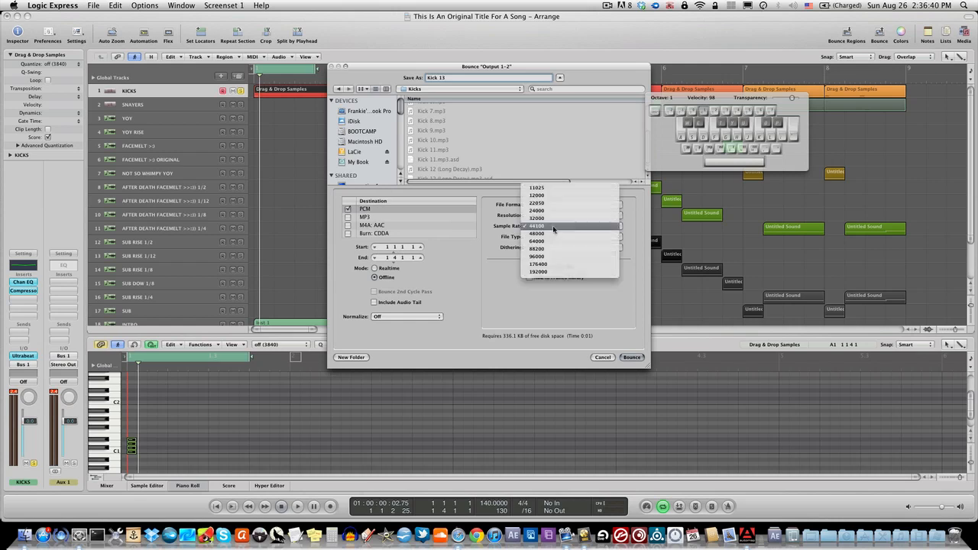
{"action": "left_click", "coordinate": [504, 241]}
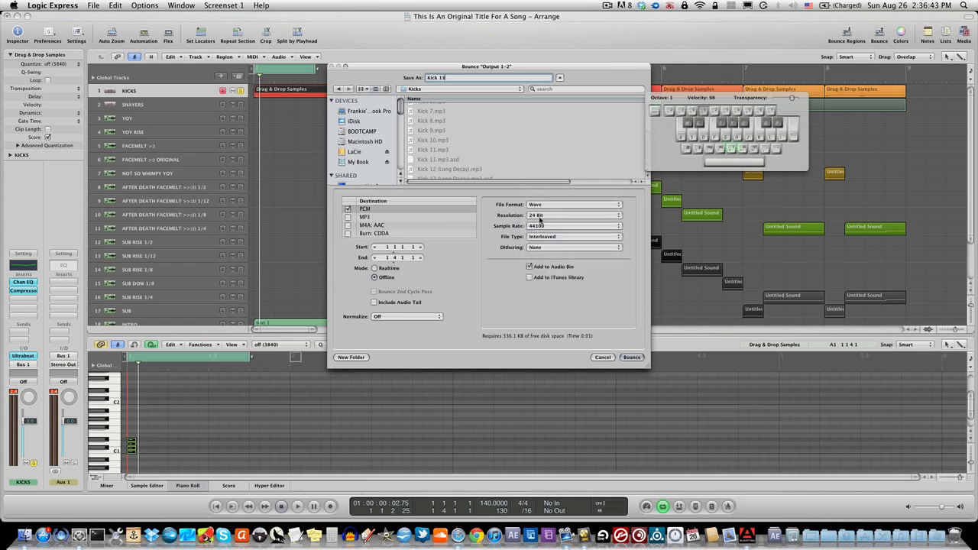
{"action": "left_click", "coordinate": [540, 226]}
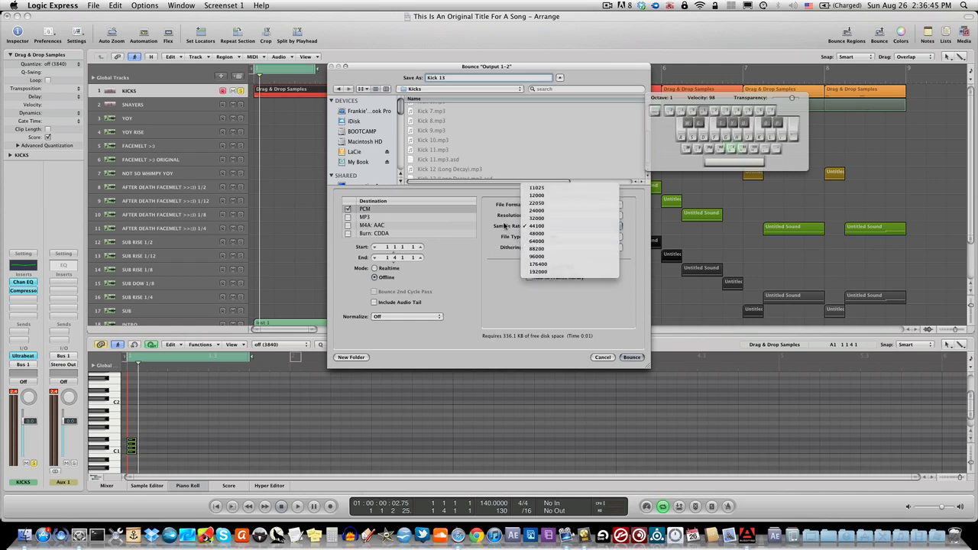
{"action": "left_click", "coordinate": [557, 225]}
{"action": "left_click", "coordinate": [554, 219]}
{"action": "left_click", "coordinate": [507, 219]}
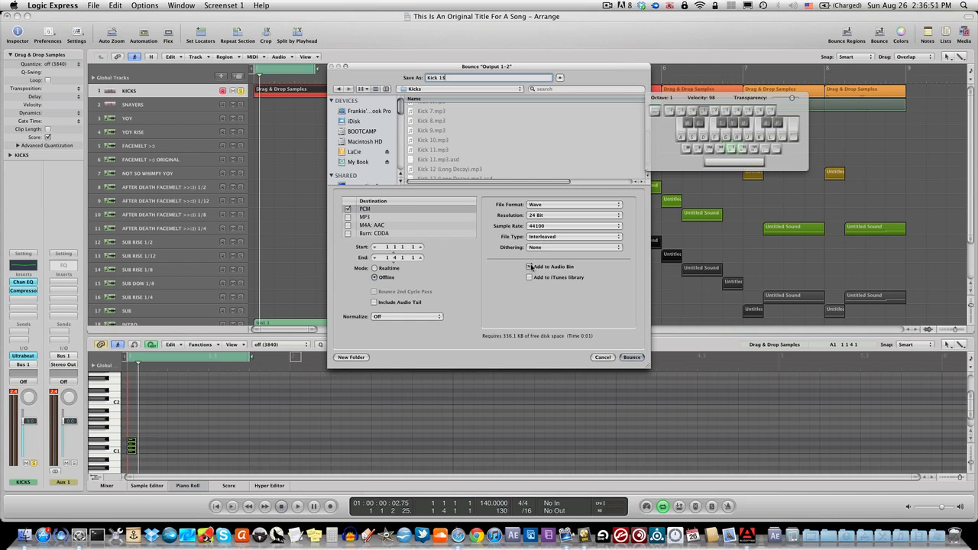
{"action": "left_click", "coordinate": [635, 357]}
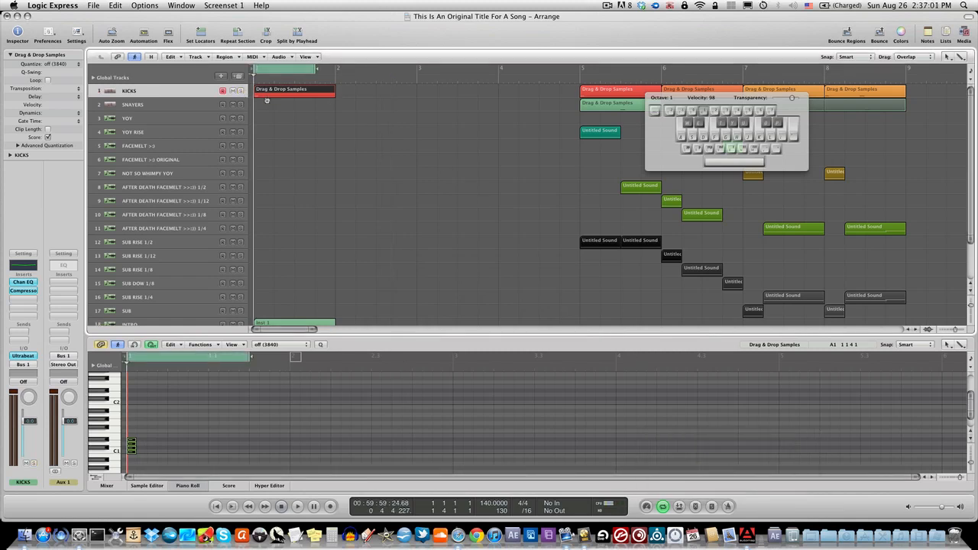
Move the bar 1 region from KICKS to the SNAYERS track and extend the cycle range into bar 2 for soloed snare playback
{"action": "left_click_drag", "start_coordinate": [267, 104], "coordinate": [267, 105]}
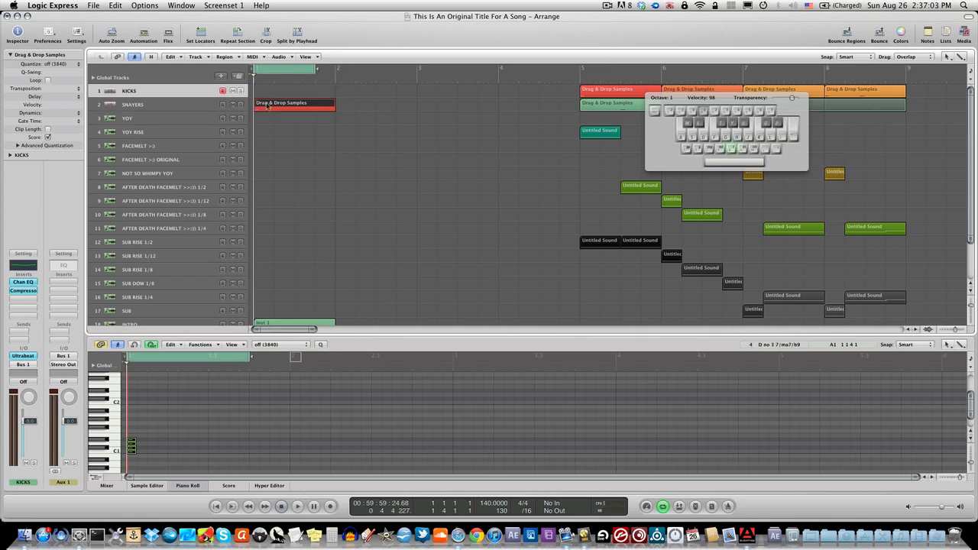
{"action": "key", "text": "space"}
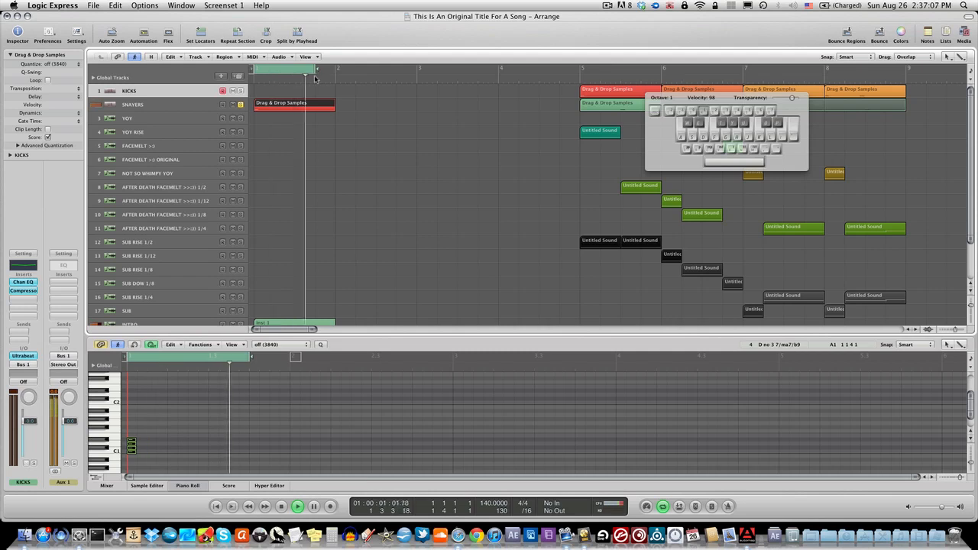
{"action": "left_click_drag", "start_coordinate": [315, 70], "coordinate": [357, 73]}
{"action": "left_click", "coordinate": [180, 108]}
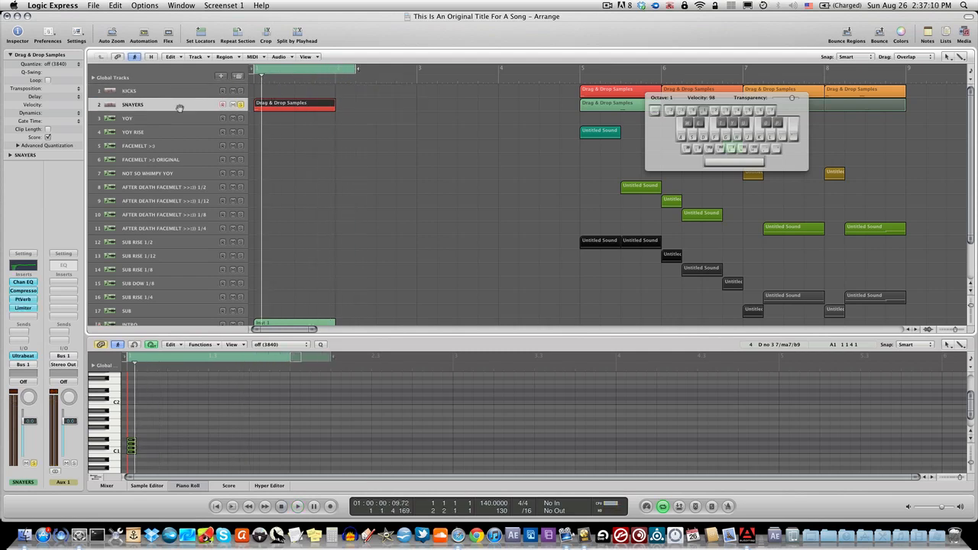
{"action": "key", "text": "space"}
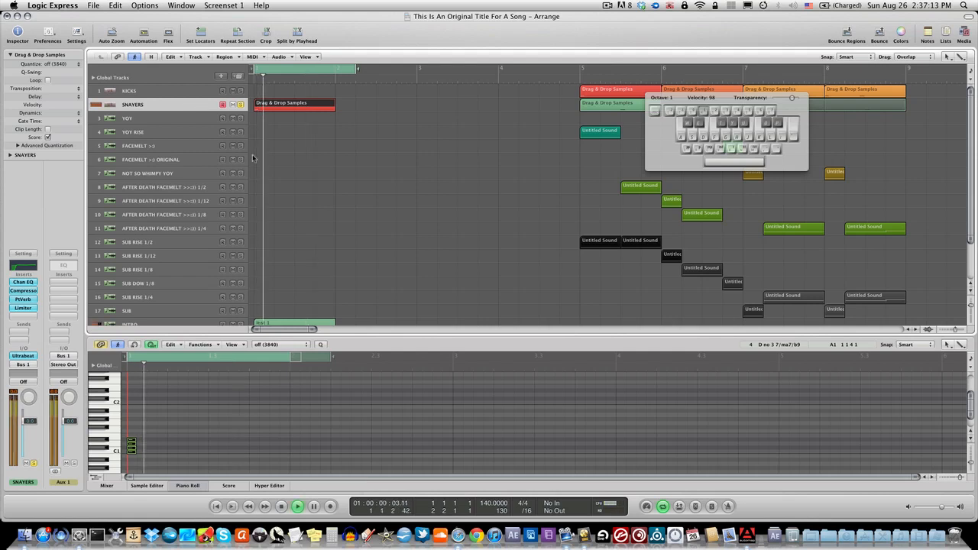
{"action": "key", "text": "space"}
{"action": "key", "text": "space"}
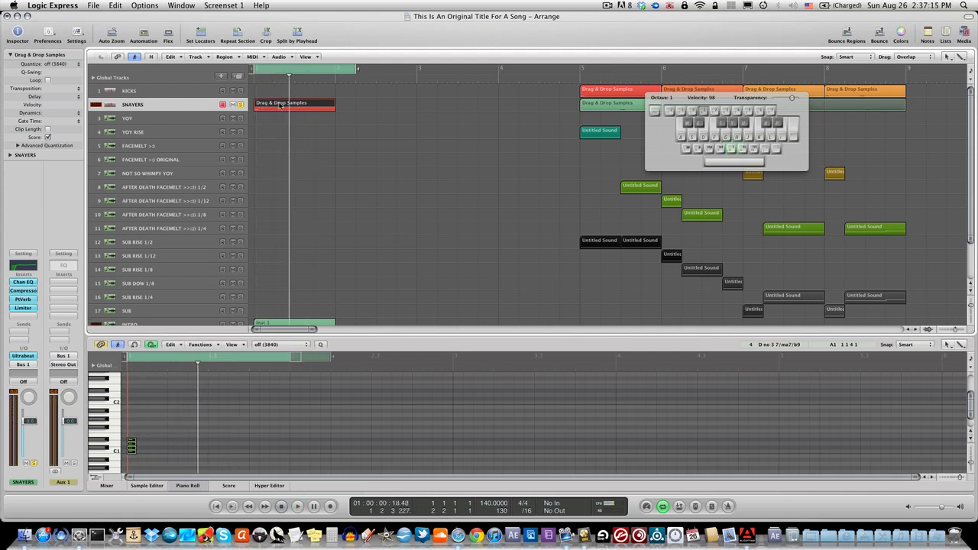
Move the SNAYERS region to bar 2, set the cycle range from bar 2 to beat 3 of bar 3, and play it
{"action": "left_click_drag", "start_coordinate": [397, 113], "coordinate": [457, 77]}
{"action": "key", "text": "super+z"}
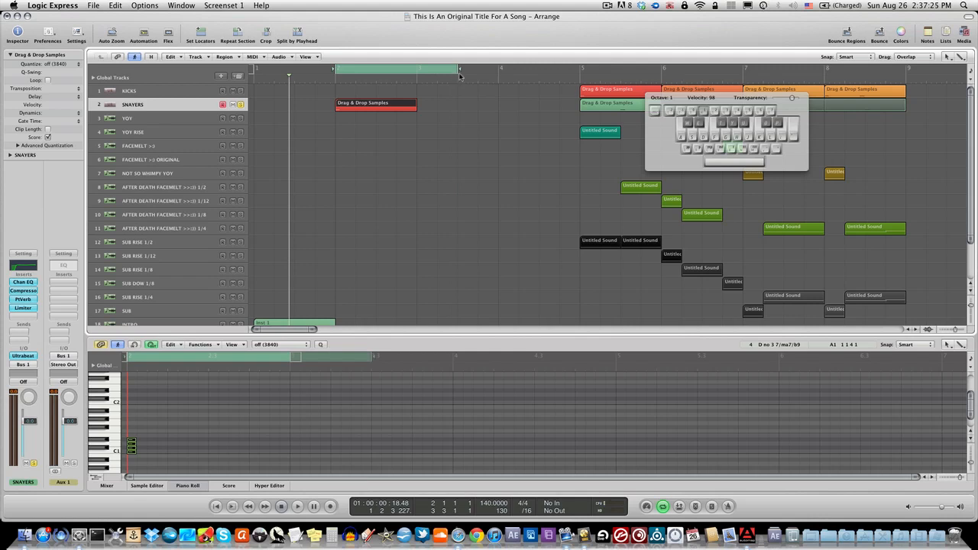
{"action": "key", "text": "space"}
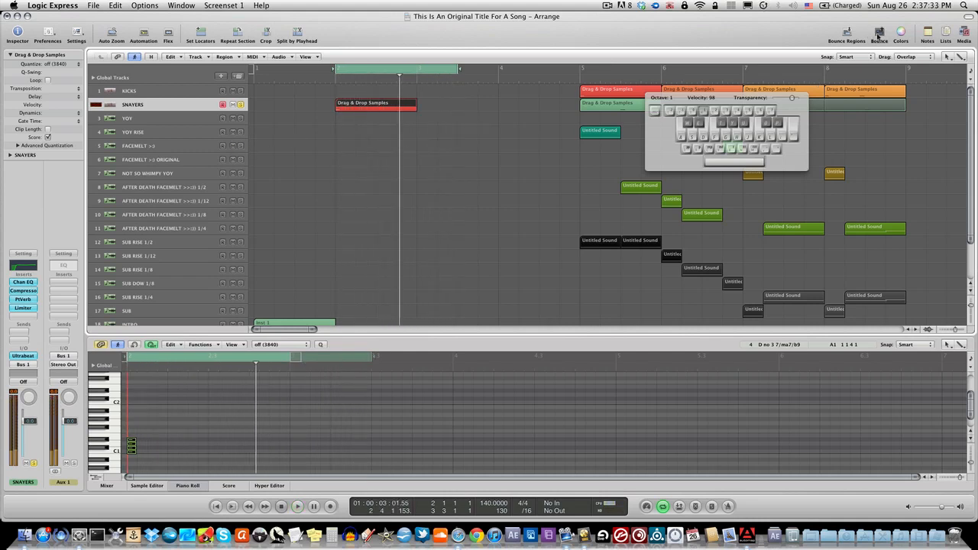
Open the bounce settings for the snare and choose SUBJECTION'S SAMPLE PACK > Snares > Hyped as the destination folder
{"action": "left_click", "coordinate": [878, 36]}
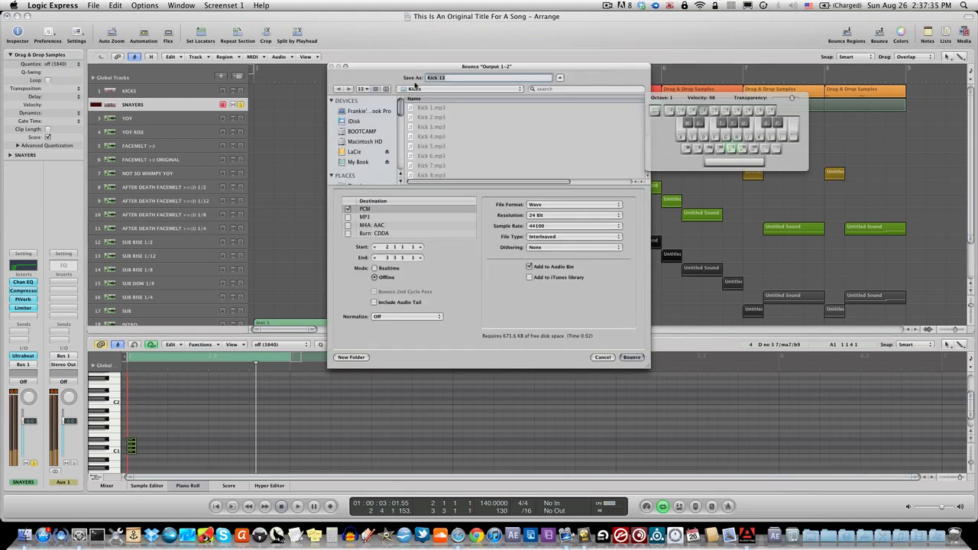
{"action": "left_click", "coordinate": [414, 89]}
{"action": "left_click", "coordinate": [437, 128]}
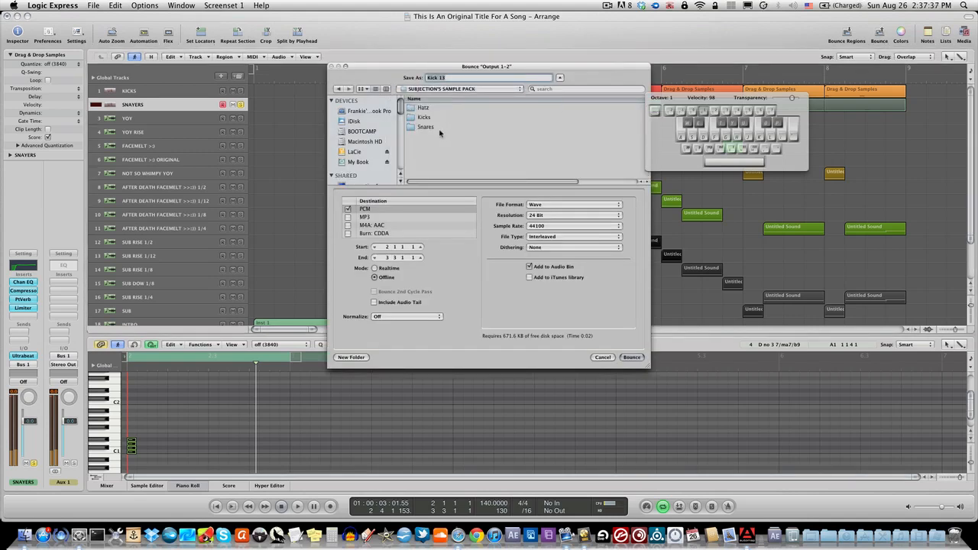
{"action": "double_click", "coordinate": [432, 127]}
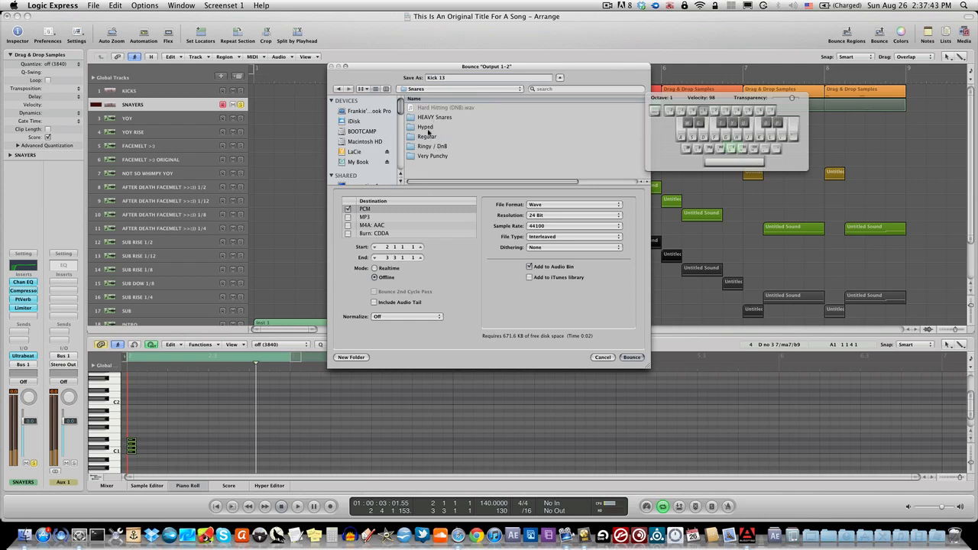
{"action": "double_click", "coordinate": [428, 128]}
{"action": "scroll", "coordinate": [456, 159], "scroll_direction": "down", "scroll_amount": 2}
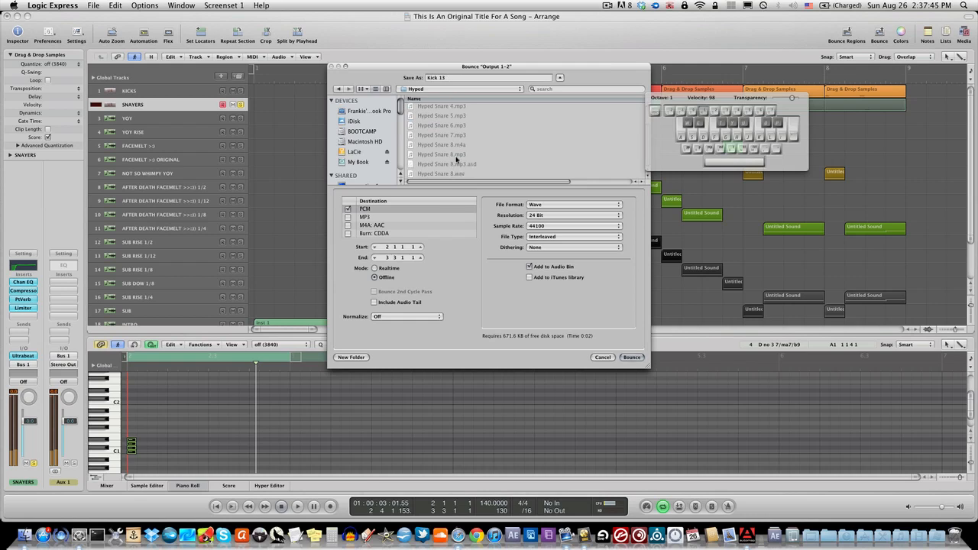
Take the name of the existing Hyped Snare 8 file, change it to Hyped Snare 9, and bounce the snare
{"action": "left_click_drag", "start_coordinate": [460, 78], "coordinate": [425, 79]}
{"action": "left_click", "coordinate": [448, 172]}
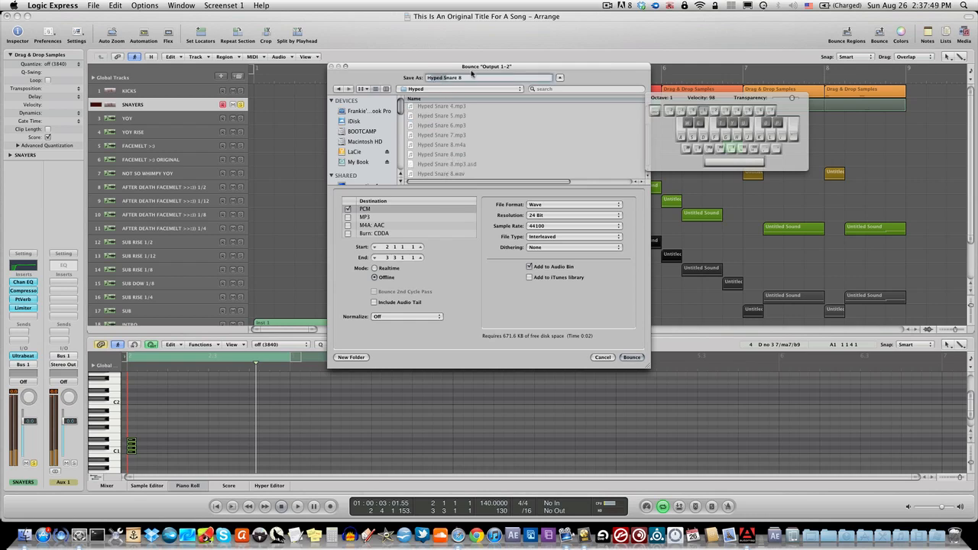
{"action": "left_click", "coordinate": [471, 77]}
{"action": "key", "text": "BackSpace"}
{"action": "type", "text": "9"}
{"action": "left_click", "coordinate": [631, 357]}
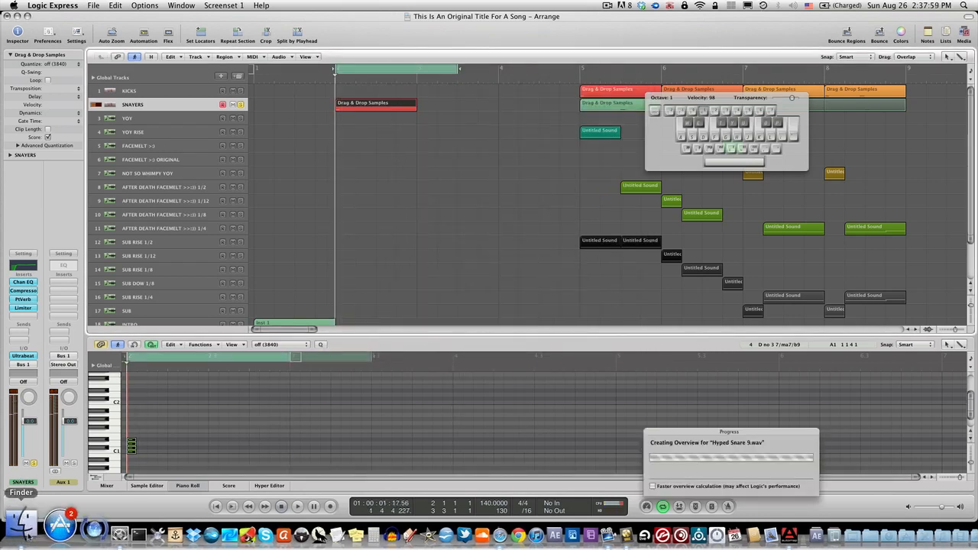
Switch to Finder and open Music > SAMPLES on the LaCie drive
{"action": "left_click", "coordinate": [28, 535]}
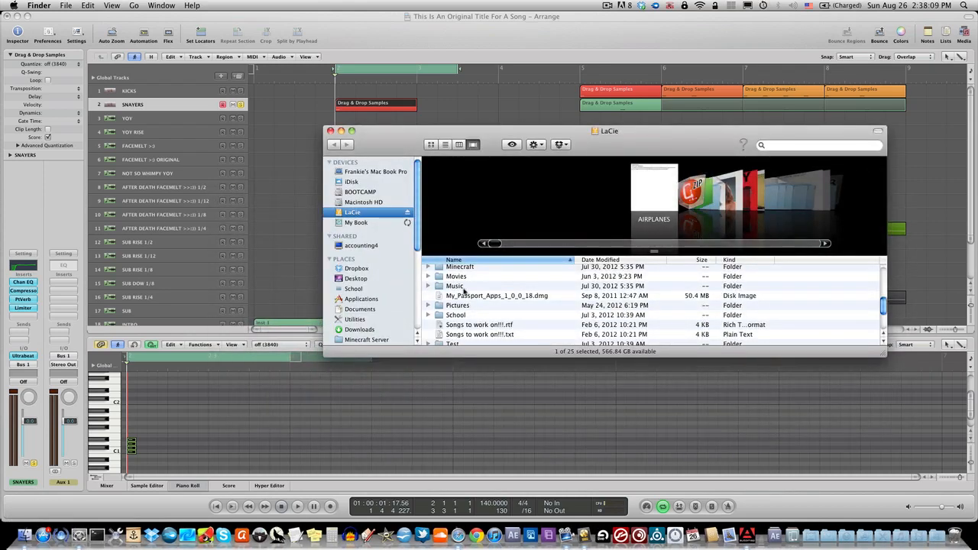
{"action": "left_click", "coordinate": [462, 287]}
{"action": "double_click", "coordinate": [464, 290]}
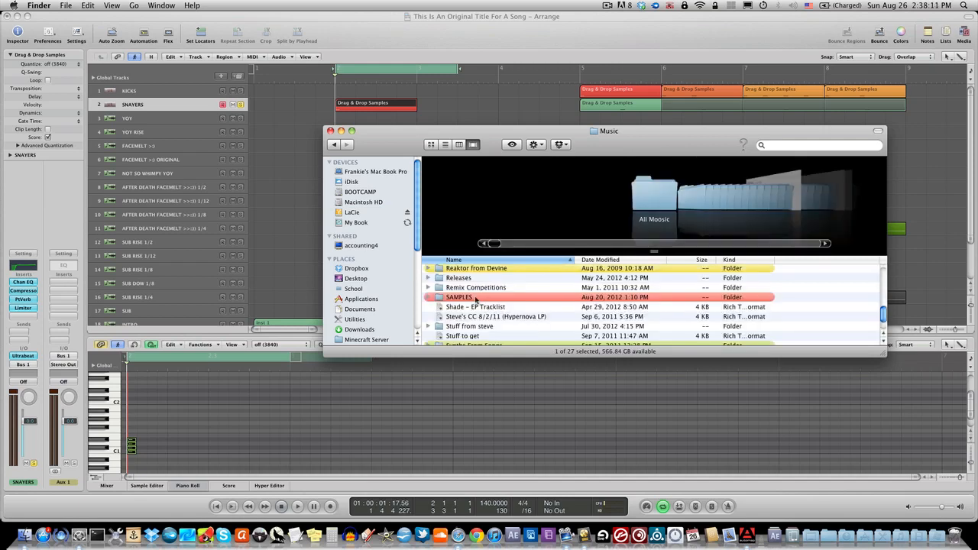
{"action": "left_click", "coordinate": [475, 298]}
{"action": "double_click", "coordinate": [475, 298]}
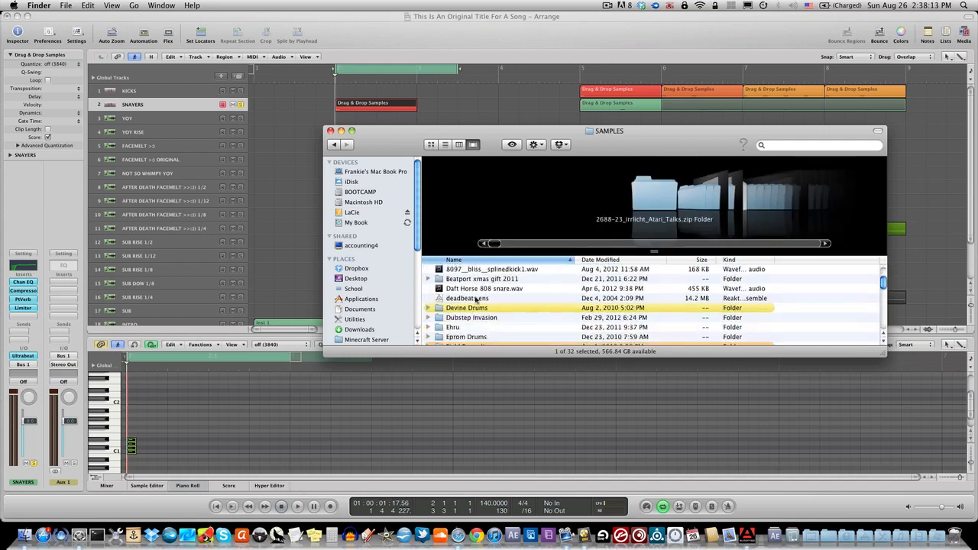
Open SUBJECTION'S SAMPLE PACK > Snares > Hyped to find the newly bounced snare
{"action": "scroll", "coordinate": [475, 304], "scroll_direction": "down", "scroll_amount": 5}
{"action": "scroll", "coordinate": [474, 318], "scroll_direction": "down", "scroll_amount": 3}
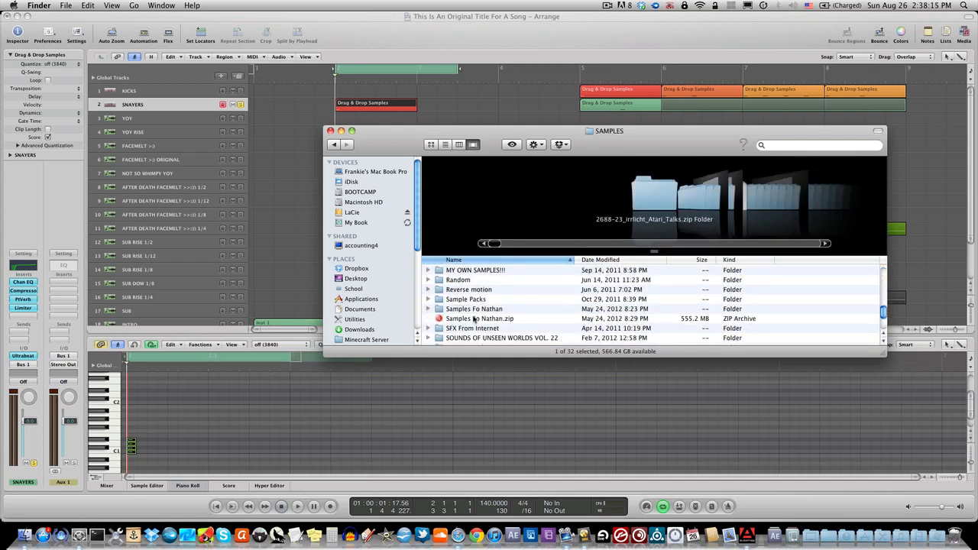
{"action": "scroll", "coordinate": [474, 319], "scroll_direction": "down", "scroll_amount": 4}
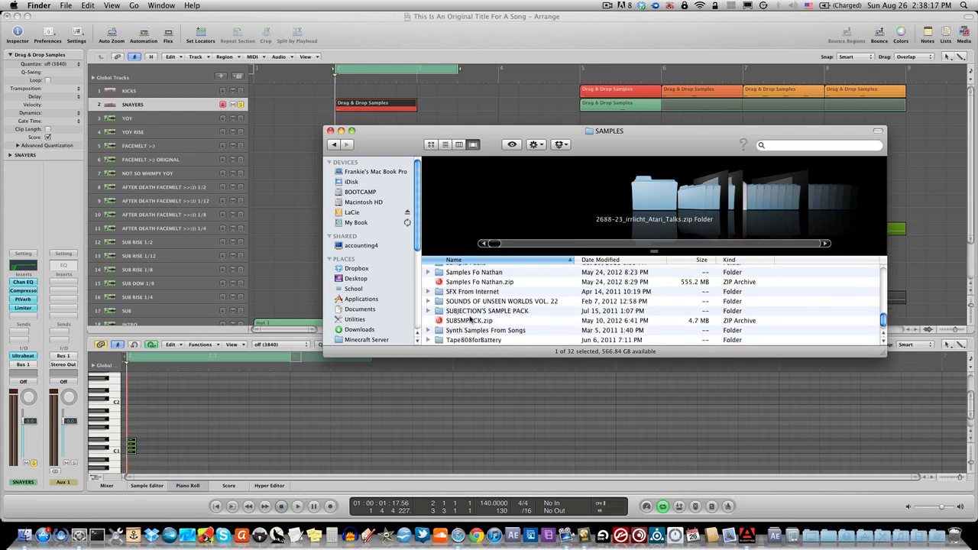
{"action": "left_click", "coordinate": [470, 313]}
{"action": "double_click", "coordinate": [471, 312]}
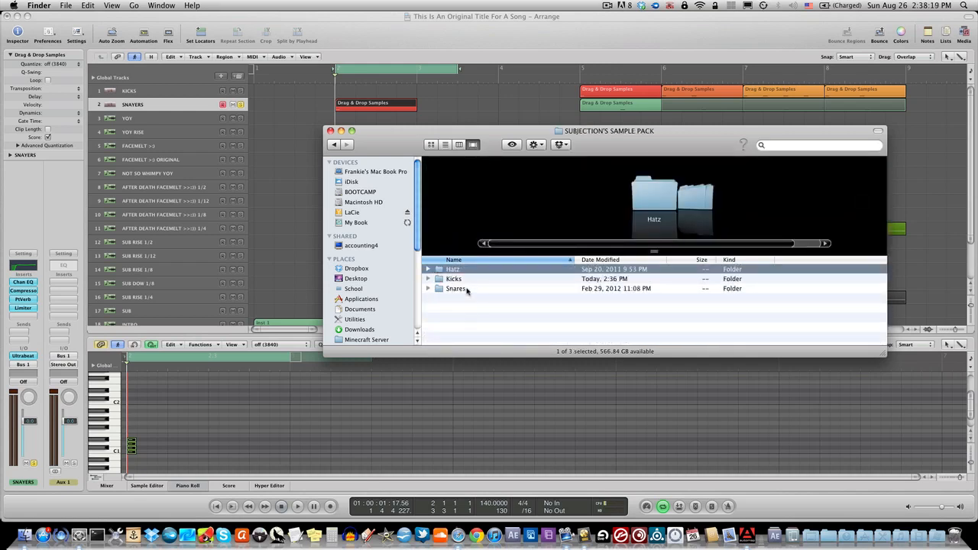
{"action": "double_click", "coordinate": [466, 290]}
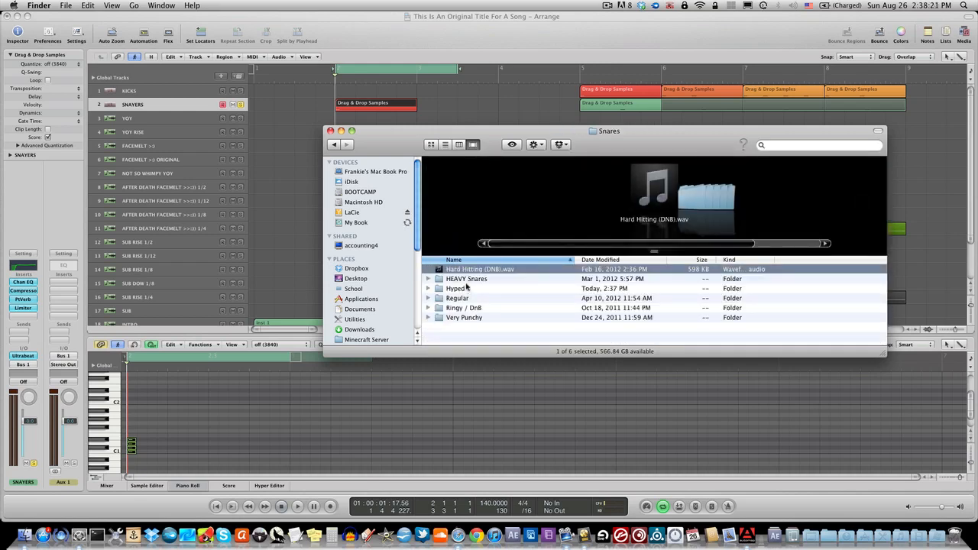
{"action": "double_click", "coordinate": [466, 289]}
{"action": "scroll", "coordinate": [465, 302], "scroll_direction": "down", "scroll_amount": 3}
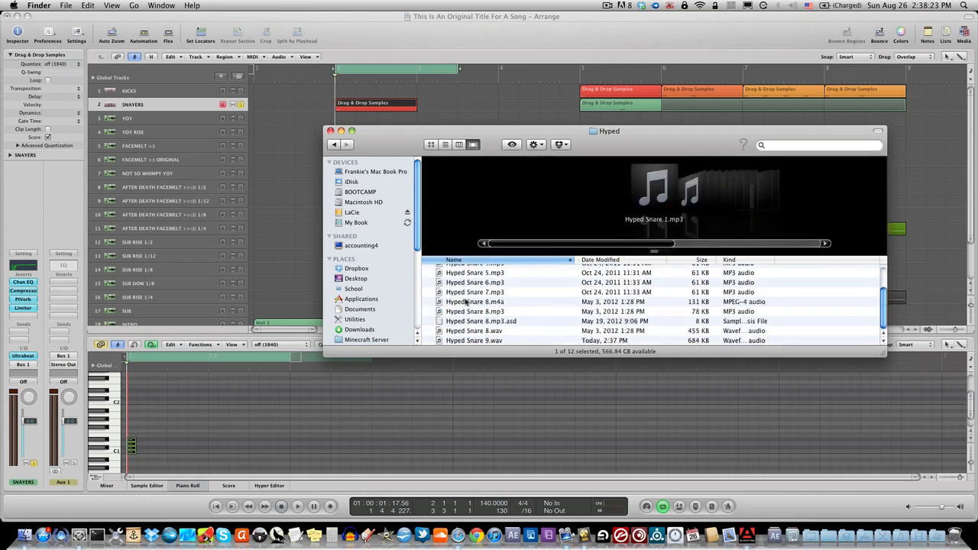
Preview Hyped Snare 9.wav with Quick Look and close the preview
{"action": "left_click", "coordinate": [474, 341]}
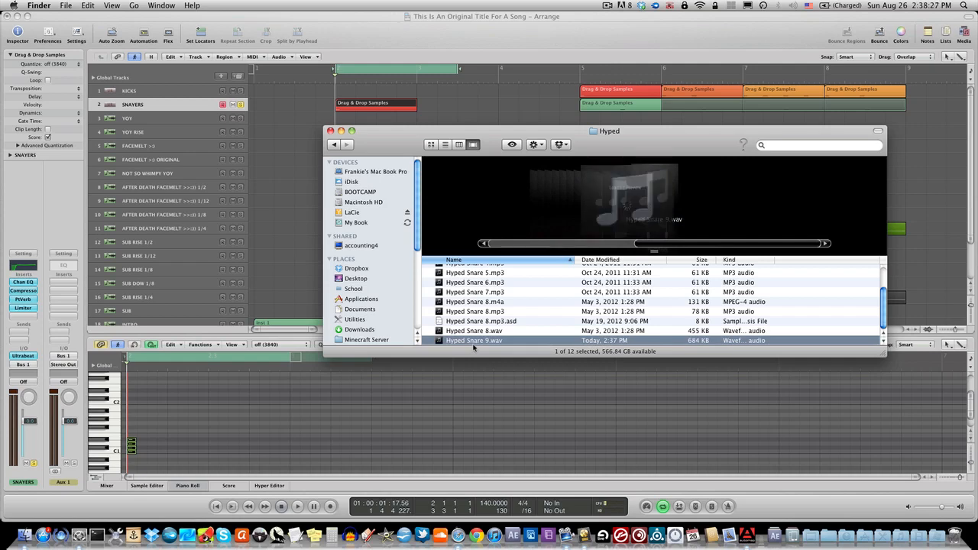
{"action": "key", "text": "space"}
{"action": "key", "text": "space"}
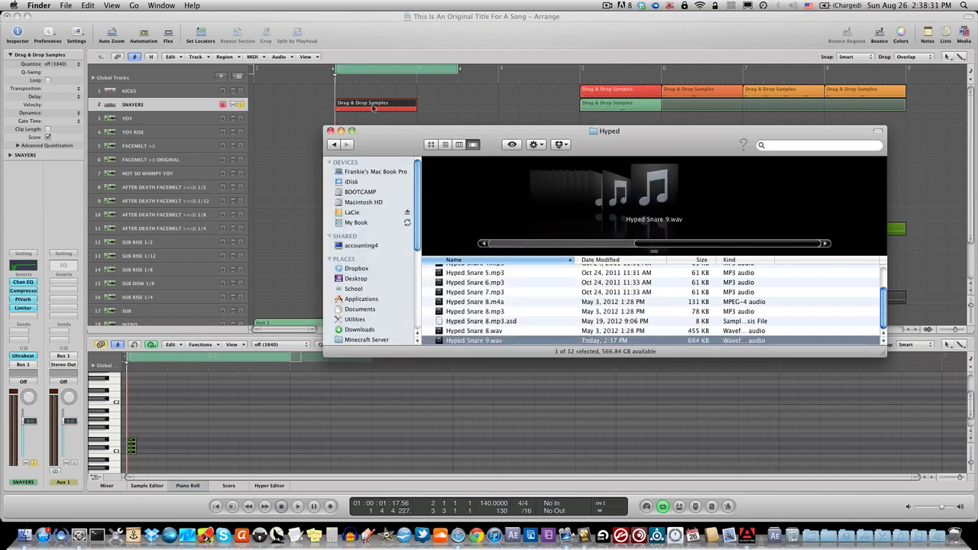
{"action": "key", "text": "space"}
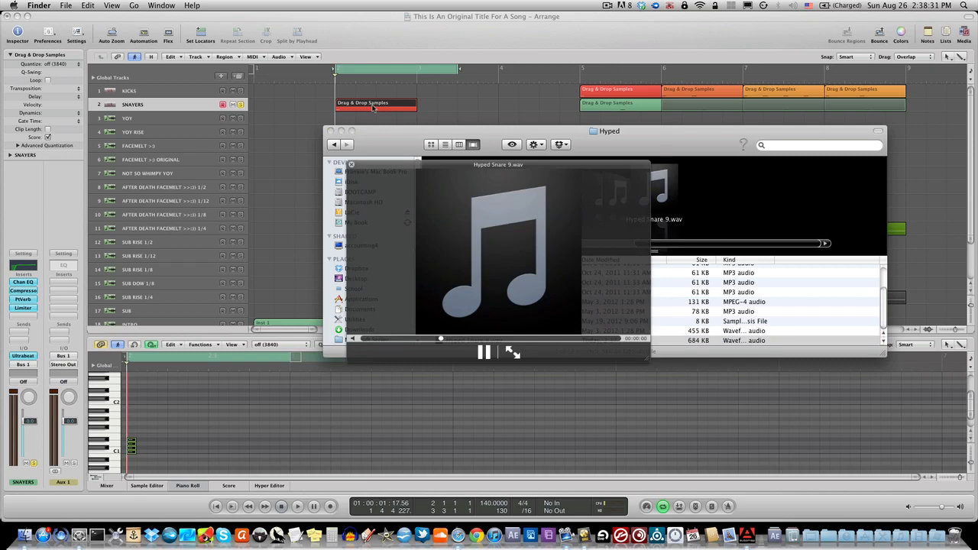
{"action": "key", "text": "space"}
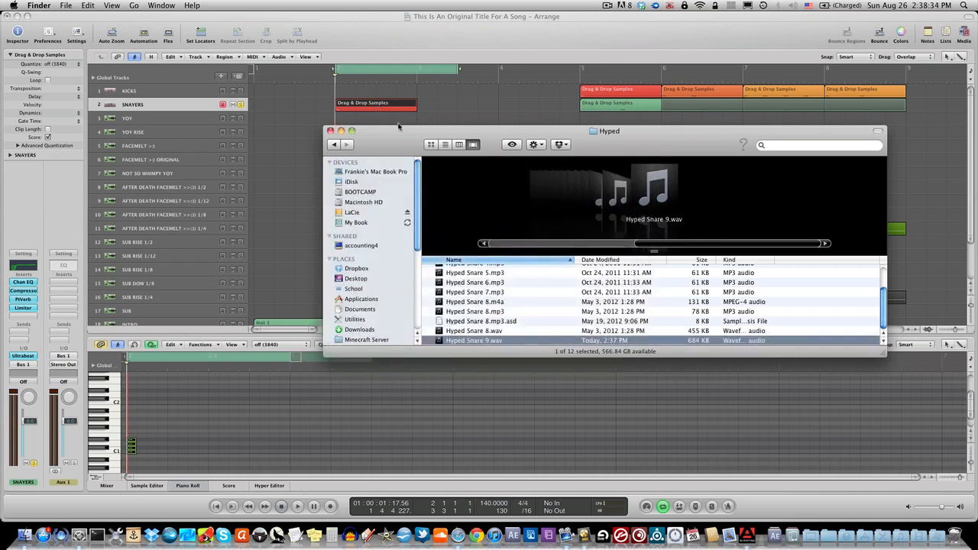
Switch back to Logic Express and check the bounce settings for the snare
{"action": "left_click", "coordinate": [447, 112]}
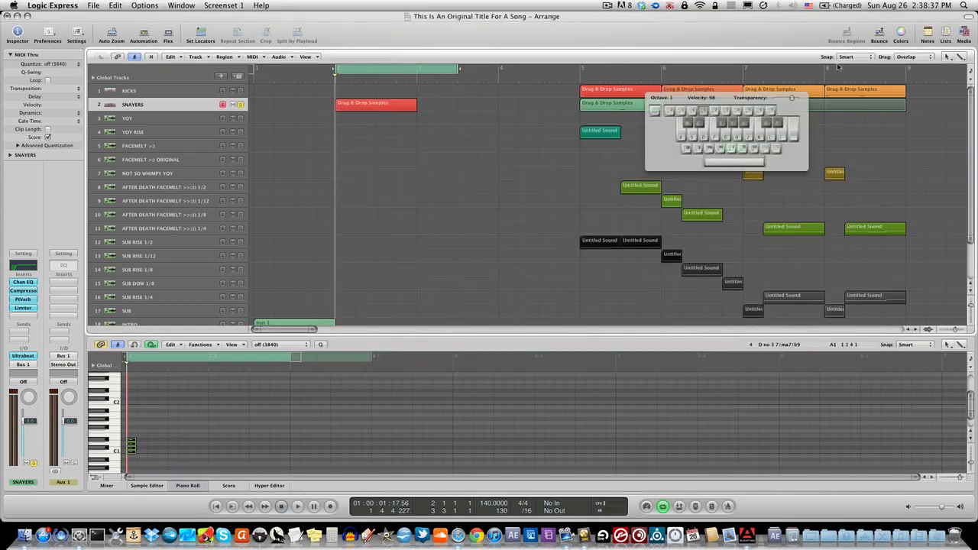
{"action": "left_click", "coordinate": [879, 37]}
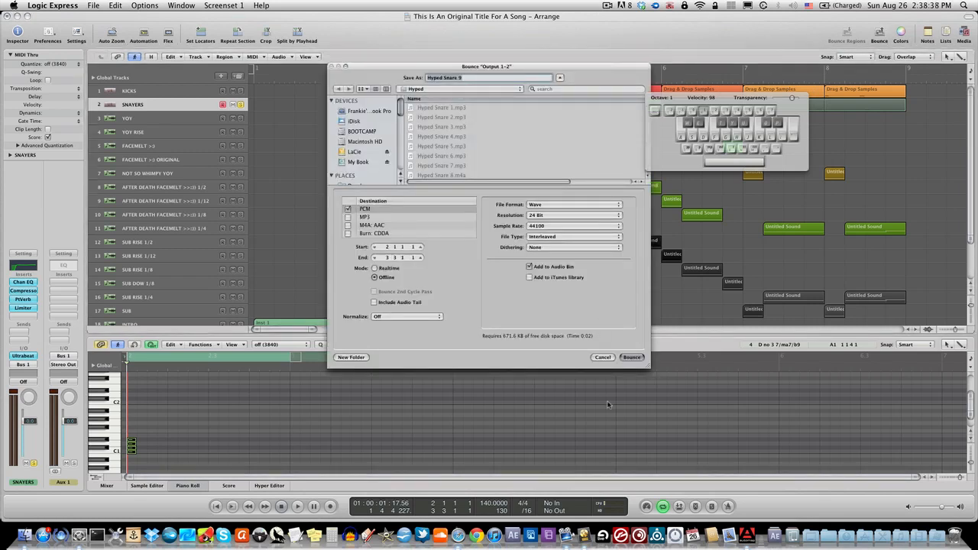
{"action": "left_click", "coordinate": [620, 357]}
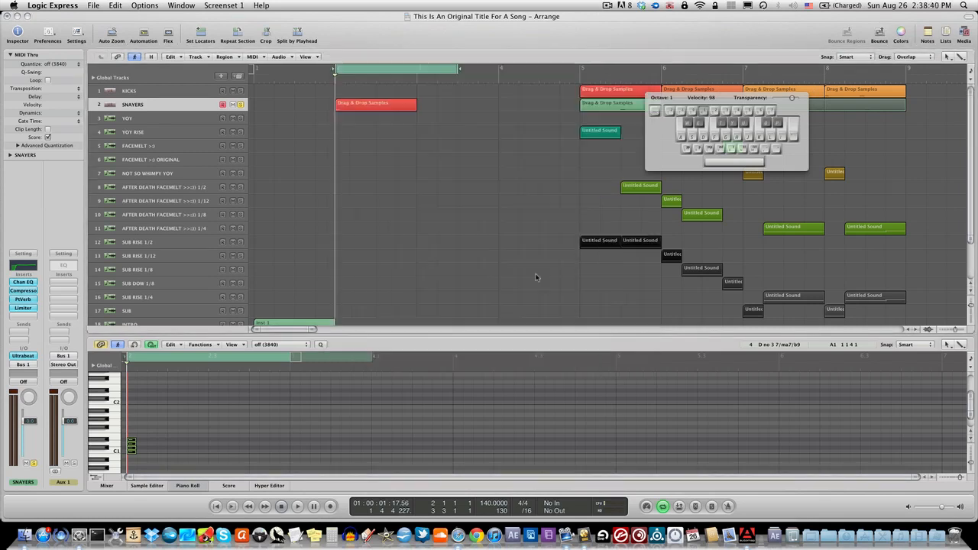
Delete the top note of the stacked snare hit in the piano roll, hide the musical typing keyboard, and play the hit
{"action": "left_click", "coordinate": [136, 437]}
{"action": "left_click", "coordinate": [132, 440]}
{"action": "key", "text": "Delete"}
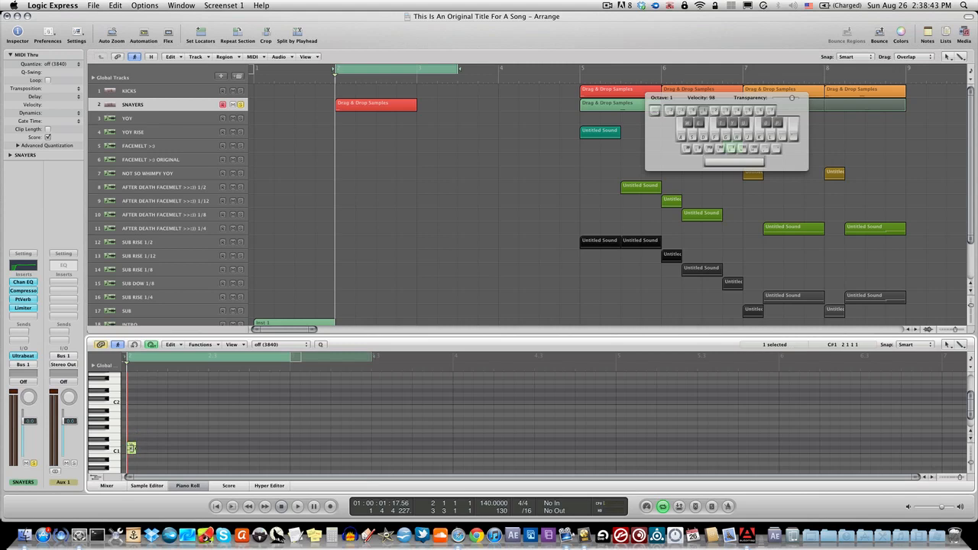
{"action": "key", "text": "Caps_Lock"}
{"action": "key", "text": "space"}
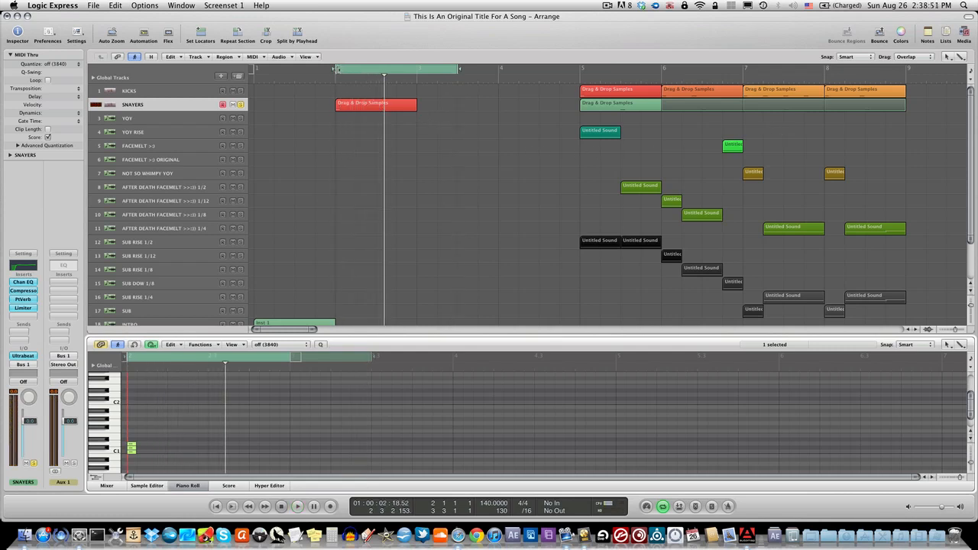
{"action": "left_click", "coordinate": [337, 69]}
{"action": "key", "text": "space"}
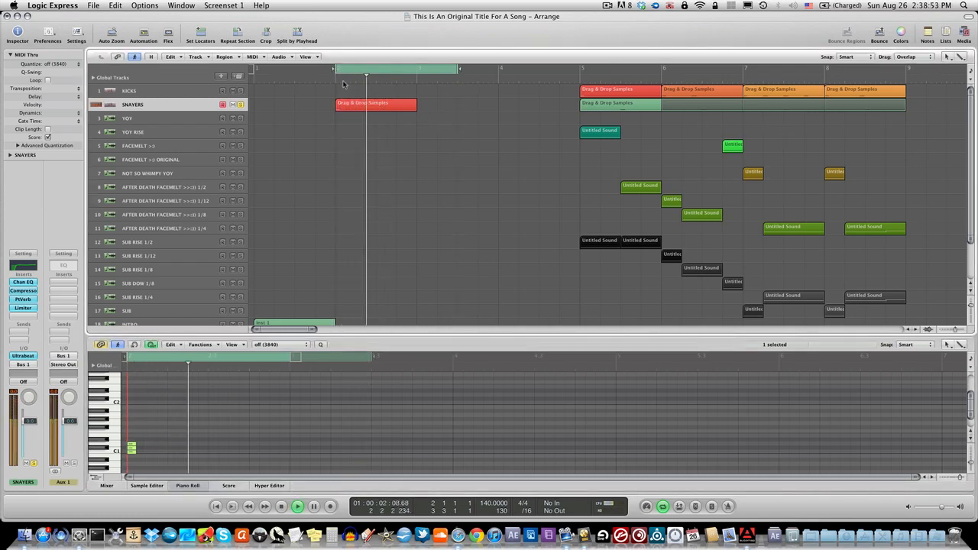
Try to shift single notes of the stacked snare hit in time, working at a closer horizontal zoom
{"action": "left_click", "coordinate": [135, 442]}
{"action": "left_click", "coordinate": [132, 446]}
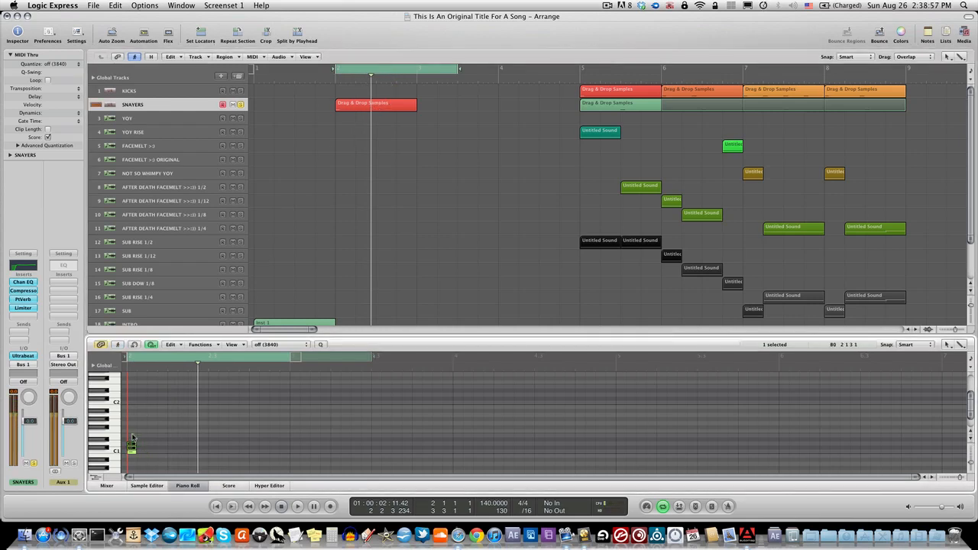
{"action": "left_click", "coordinate": [151, 467]}
{"action": "left_click_drag", "start_coordinate": [142, 448], "coordinate": [138, 447]}
{"action": "left_click", "coordinate": [131, 447]}
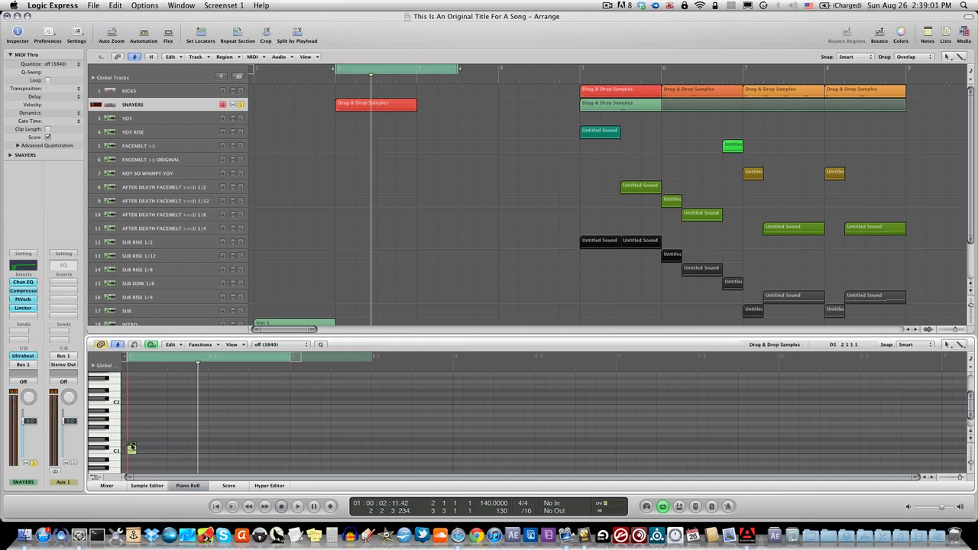
{"action": "left_click", "coordinate": [132, 447]}
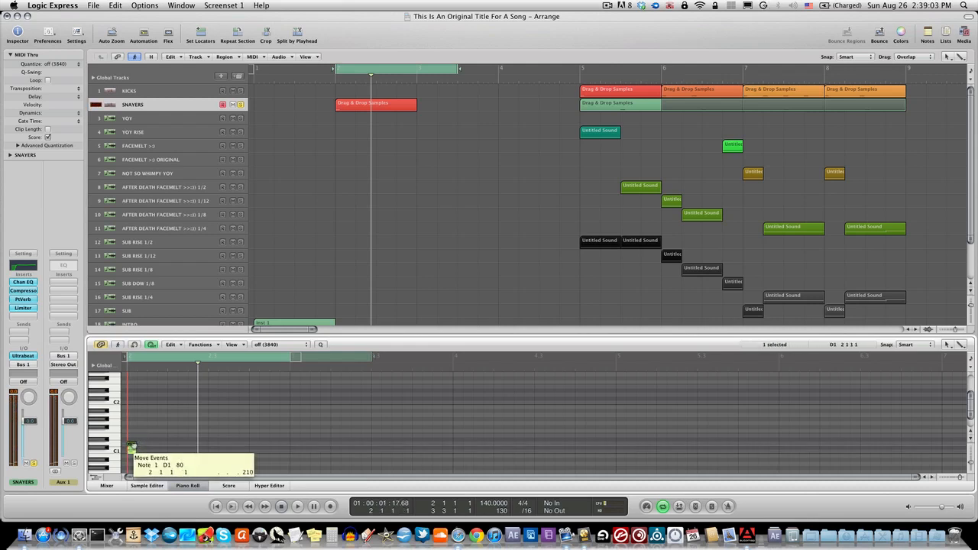
{"action": "left_click", "coordinate": [131, 369]}
{"action": "key", "text": "z"}
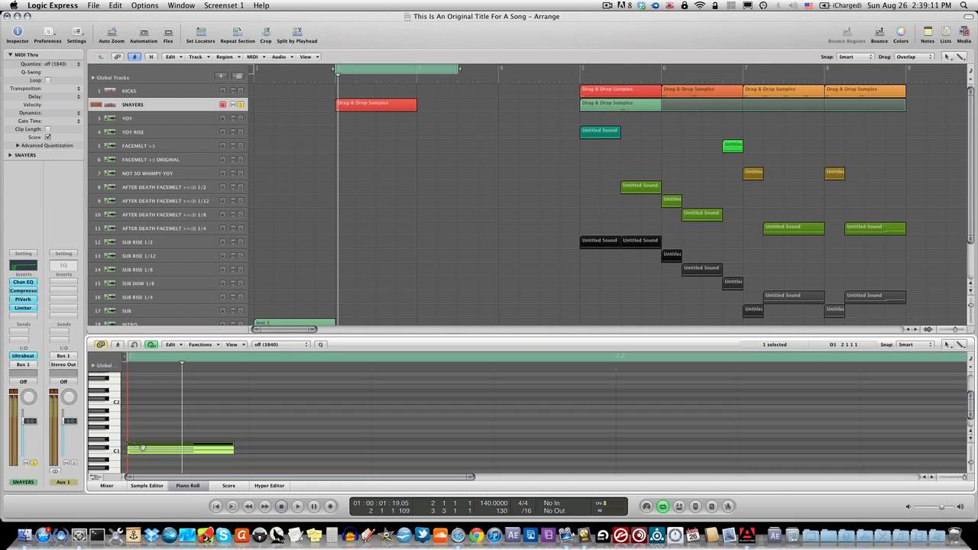
{"action": "left_click_drag", "start_coordinate": [140, 448], "coordinate": [144, 448]}
Set the piano roll's snap to Ticks, nudge the upper note of the snare stack slightly, and play the hit
{"action": "left_click", "coordinate": [911, 345]}
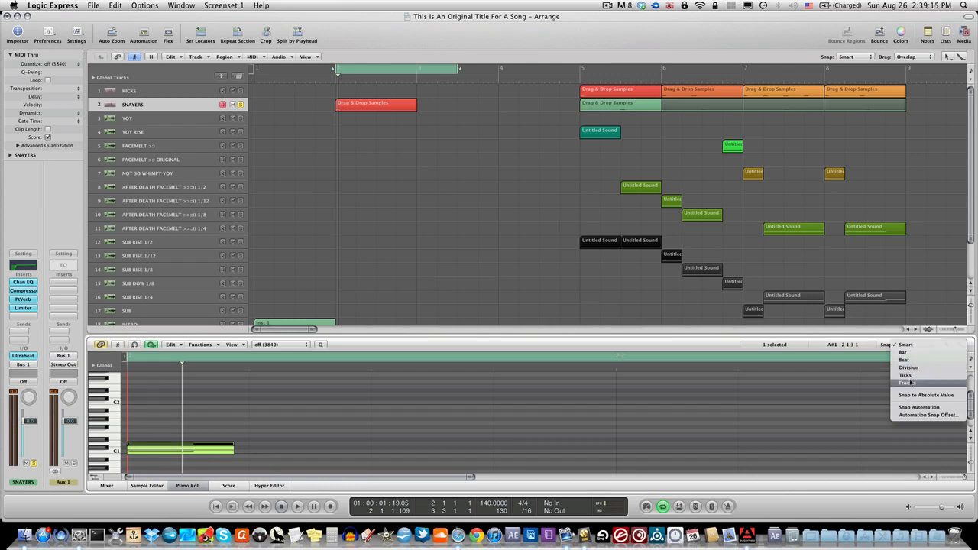
{"action": "left_click", "coordinate": [110, 461]}
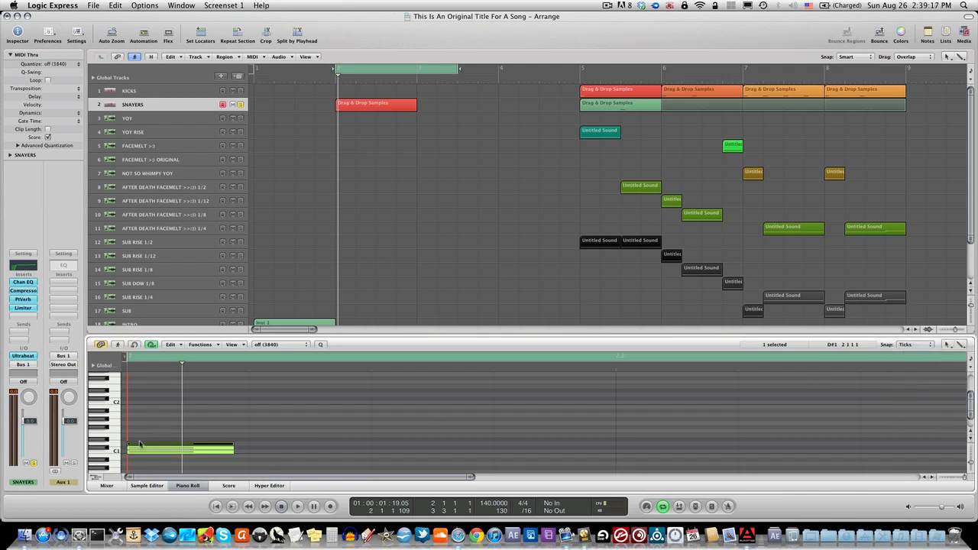
{"action": "left_click_drag", "start_coordinate": [141, 445], "coordinate": [140, 444]}
{"action": "key", "text": "space"}
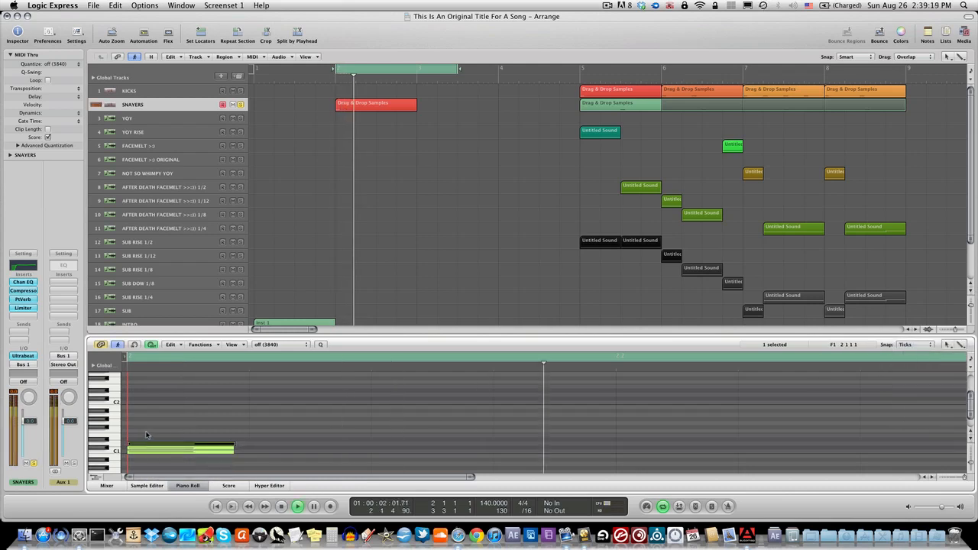
{"action": "key", "text": "space"}
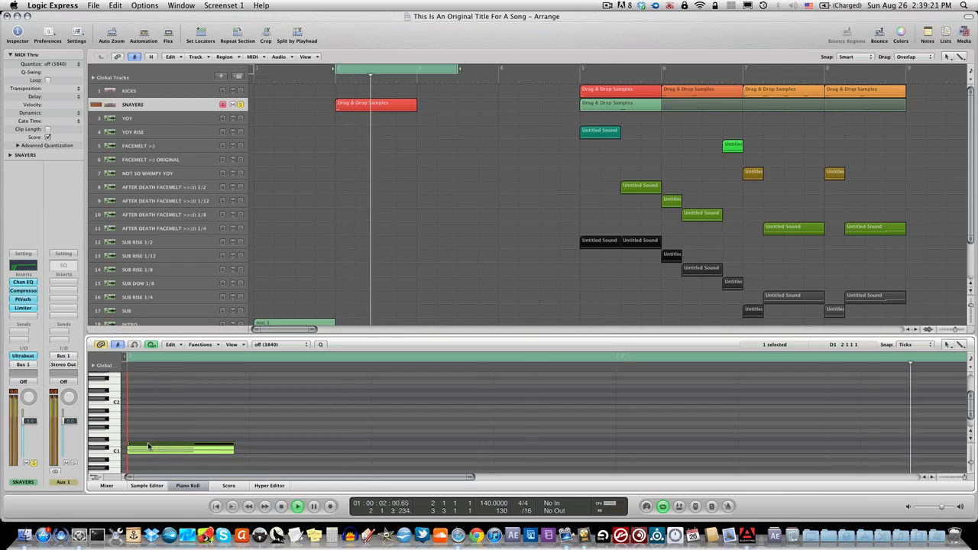
{"action": "key", "text": "space"}
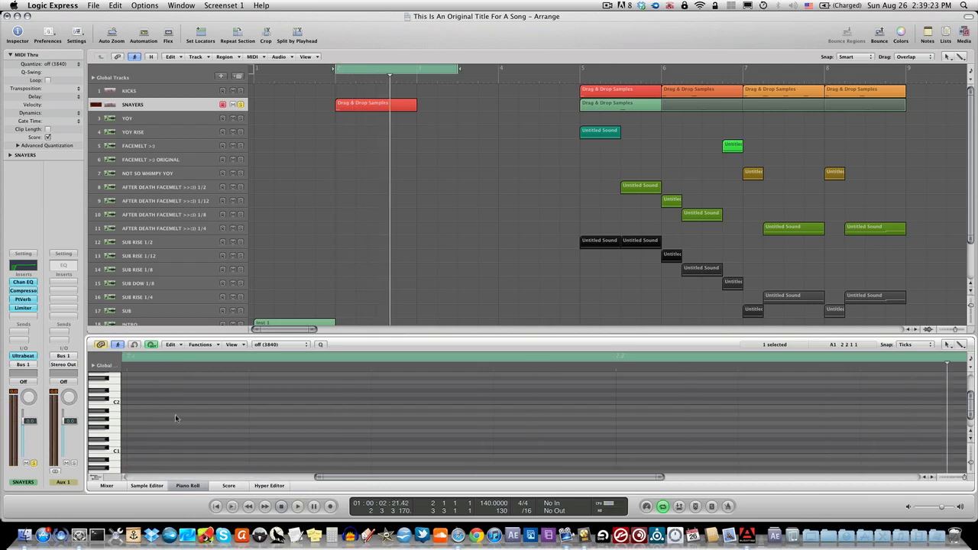
Turn off the SNAYERS solo and the cycle range, delete the bar 2 SNAYERS region, and close the piano roll
{"action": "left_click", "coordinate": [242, 106]}
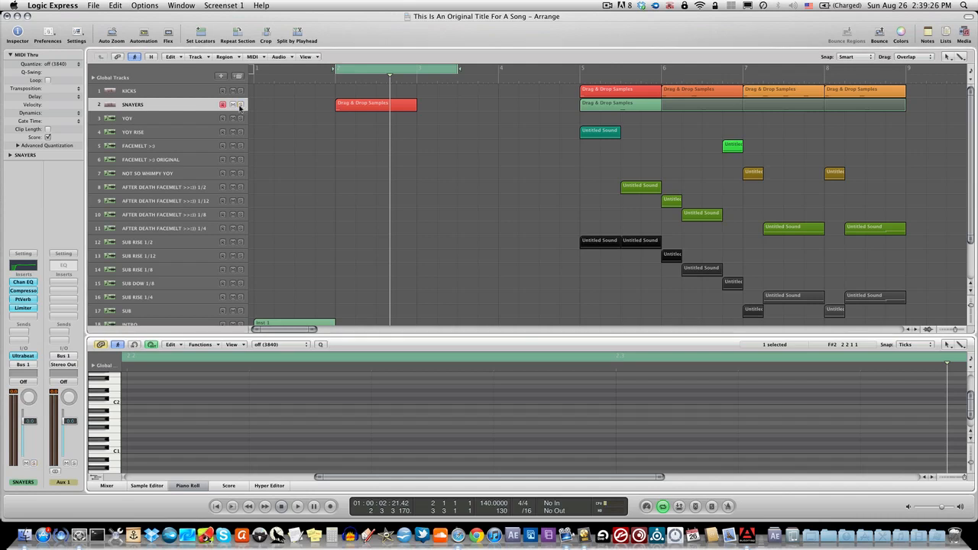
{"action": "left_click", "coordinate": [355, 72]}
{"action": "left_click_drag", "start_coordinate": [480, 148], "coordinate": [386, 101]}
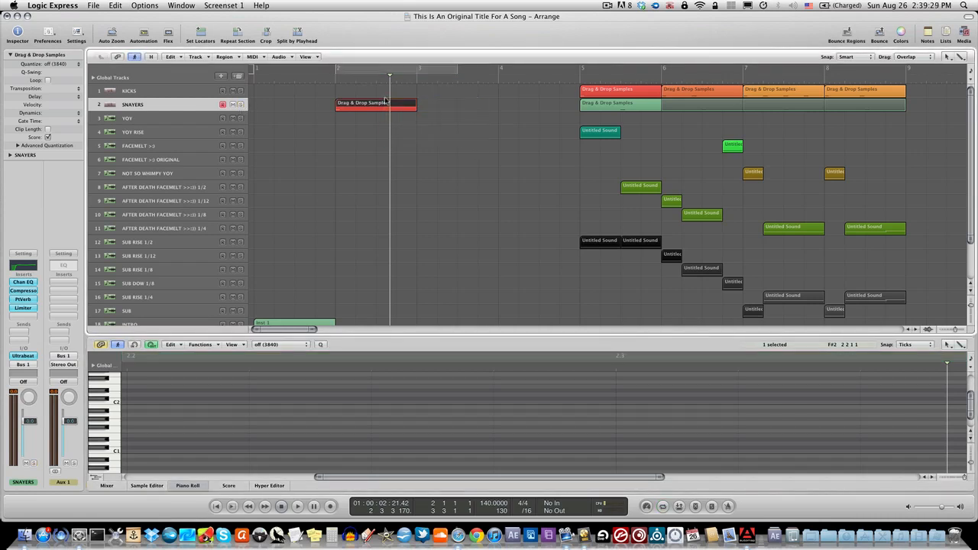
{"action": "key", "text": "Delete"}
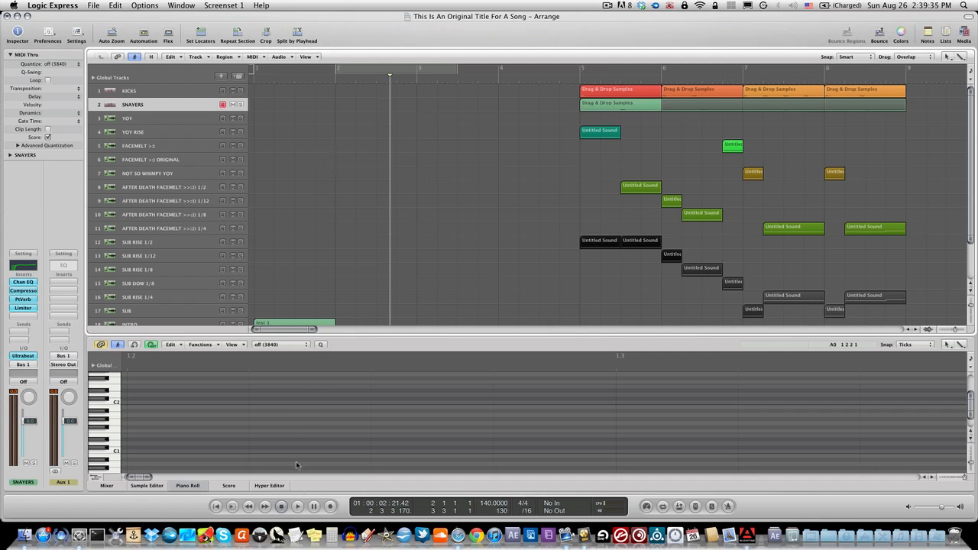
{"action": "left_click", "coordinate": [187, 486]}
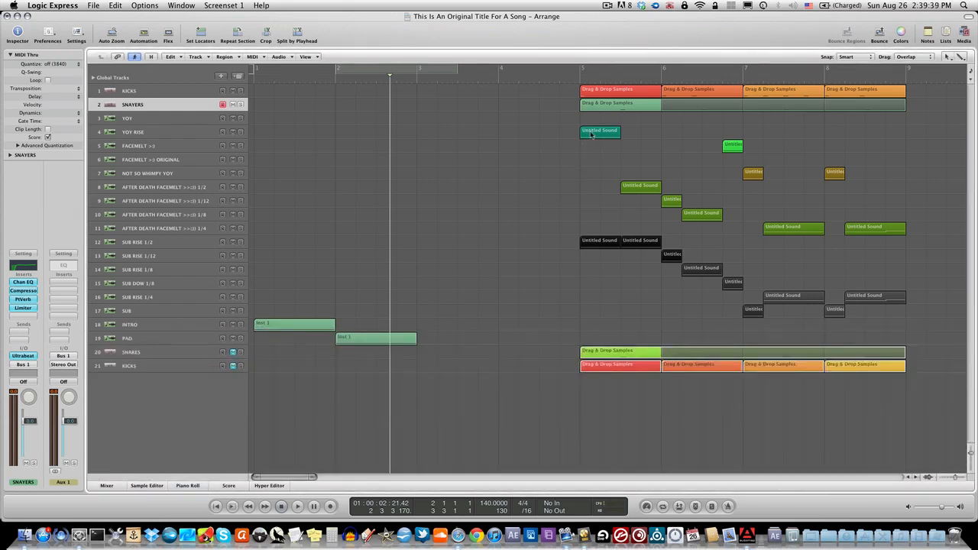
Set the cycle range from bar 5 to bar 9 and play the full arrangement
{"action": "left_click_drag", "start_coordinate": [583, 72], "coordinate": [905, 85]}
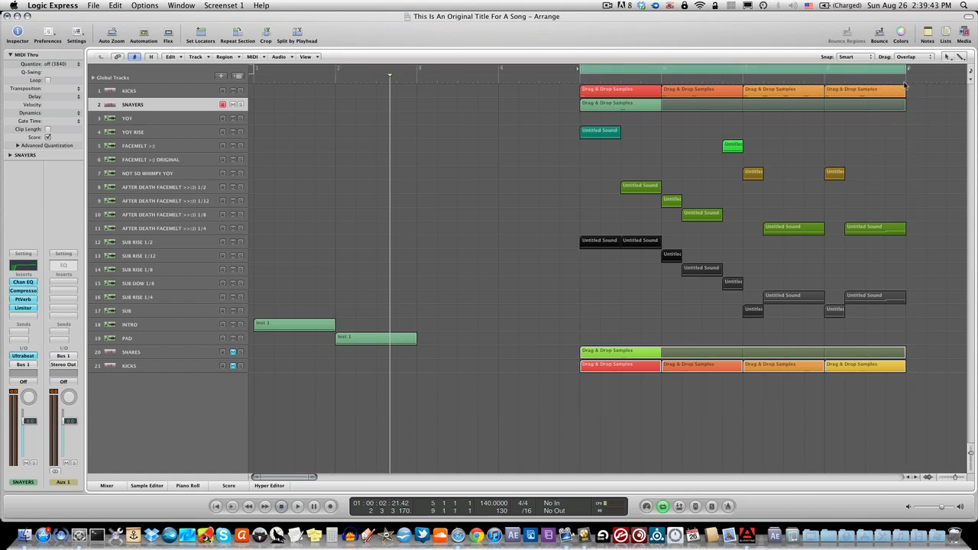
{"action": "key", "text": "space"}
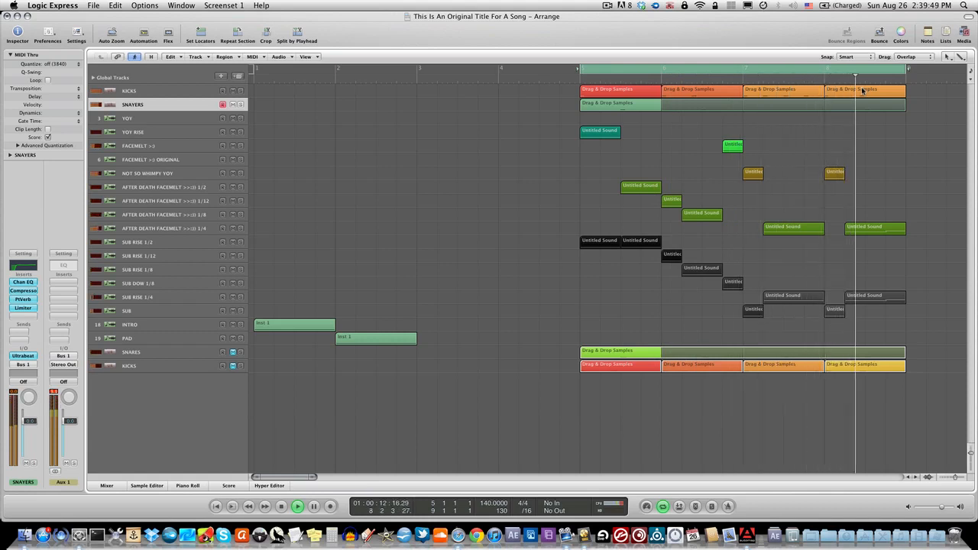
{"action": "key", "text": "space"}
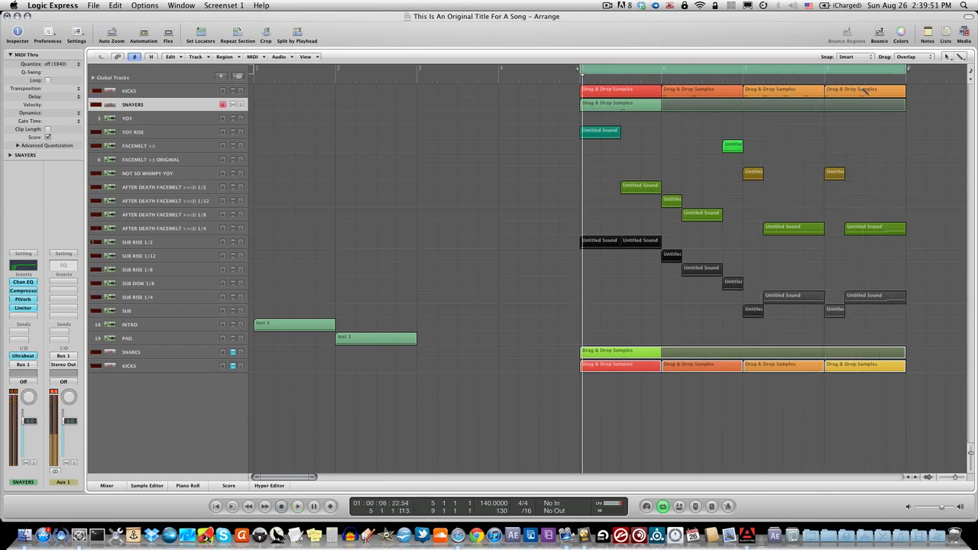
Create a new track with the SNAYERS track's duplicate settings and delete it again
{"action": "key", "text": "super+d"}
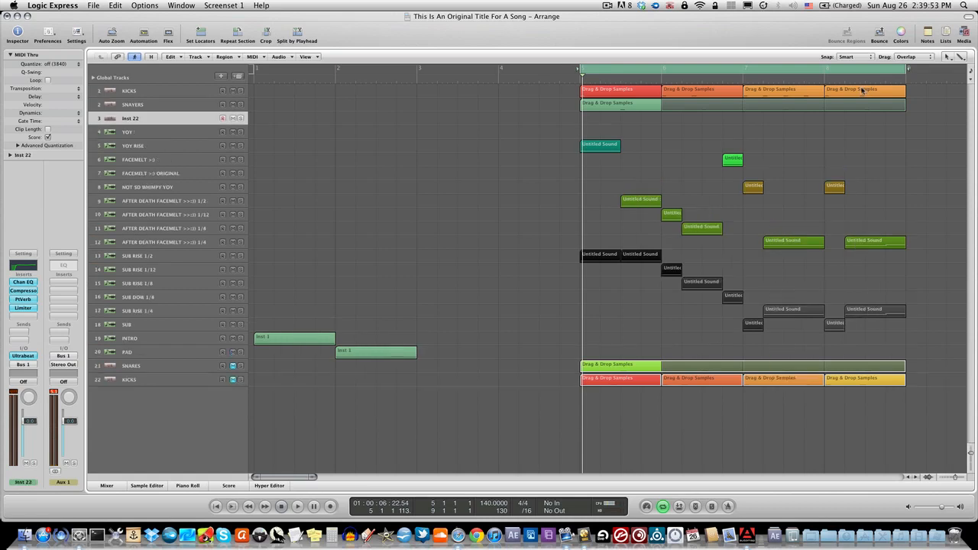
{"action": "key", "text": "BackSpace"}
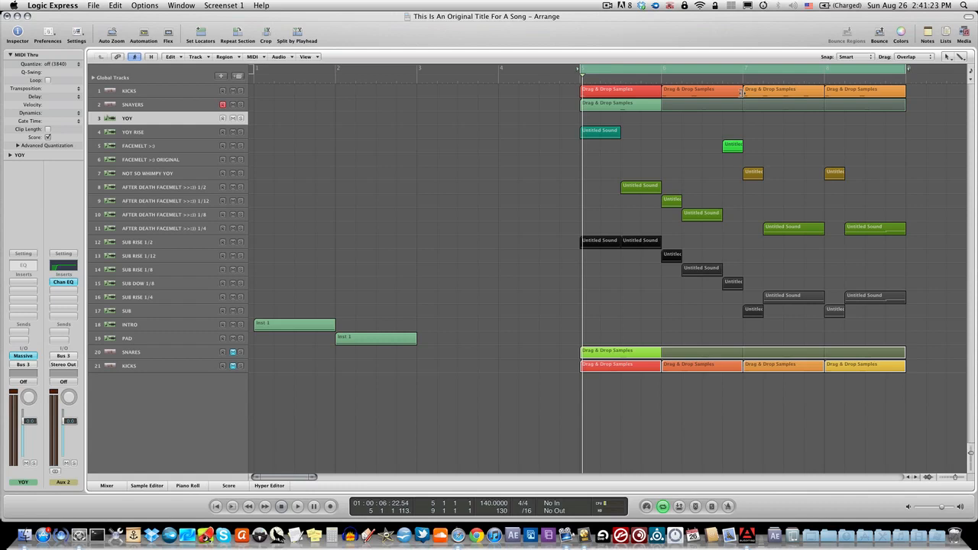
{"action": "left_click", "coordinate": [608, 7]}
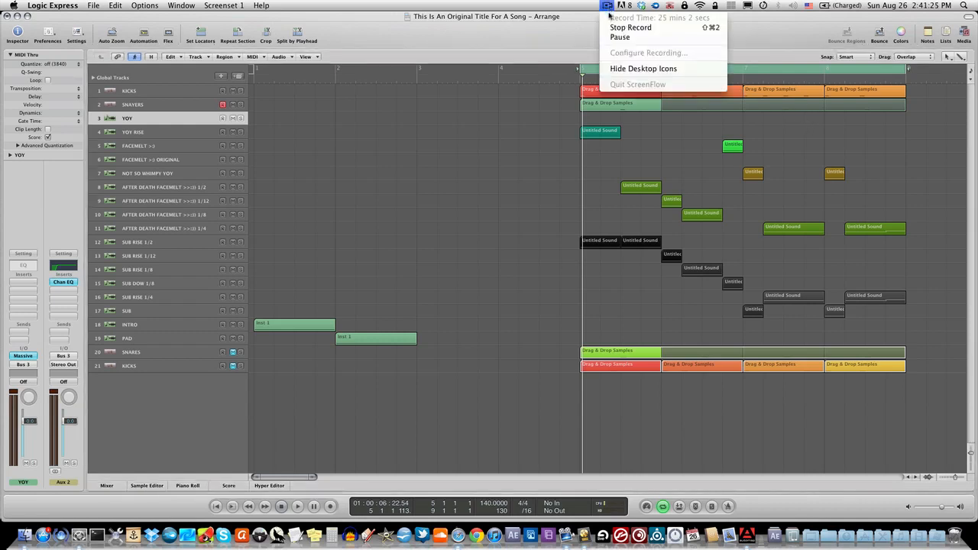